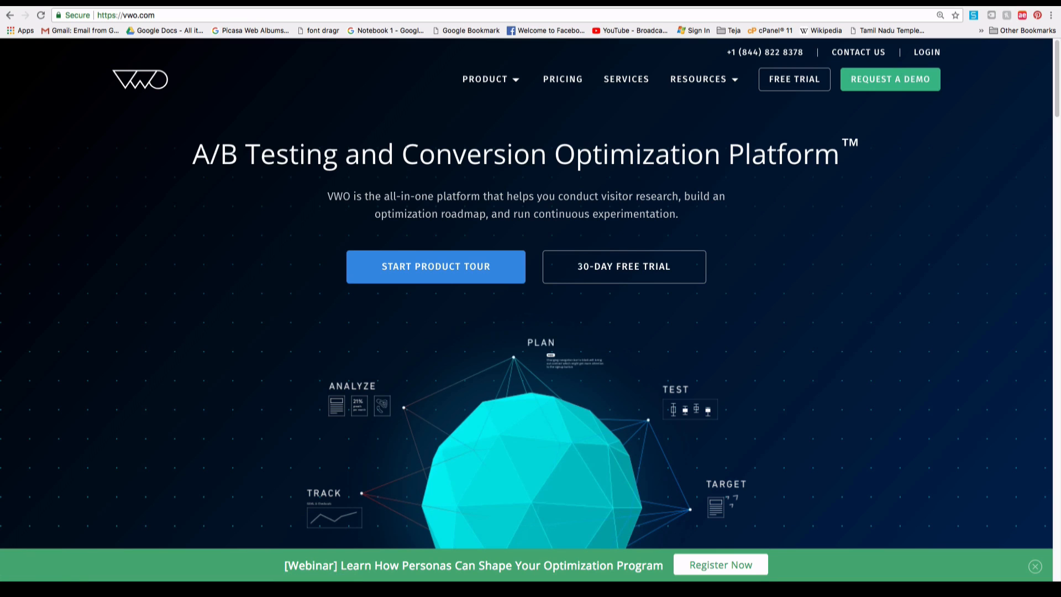
# Browse the VWO Pricing page, scrolling through the available plans.
pyautogui.click(198, 2)
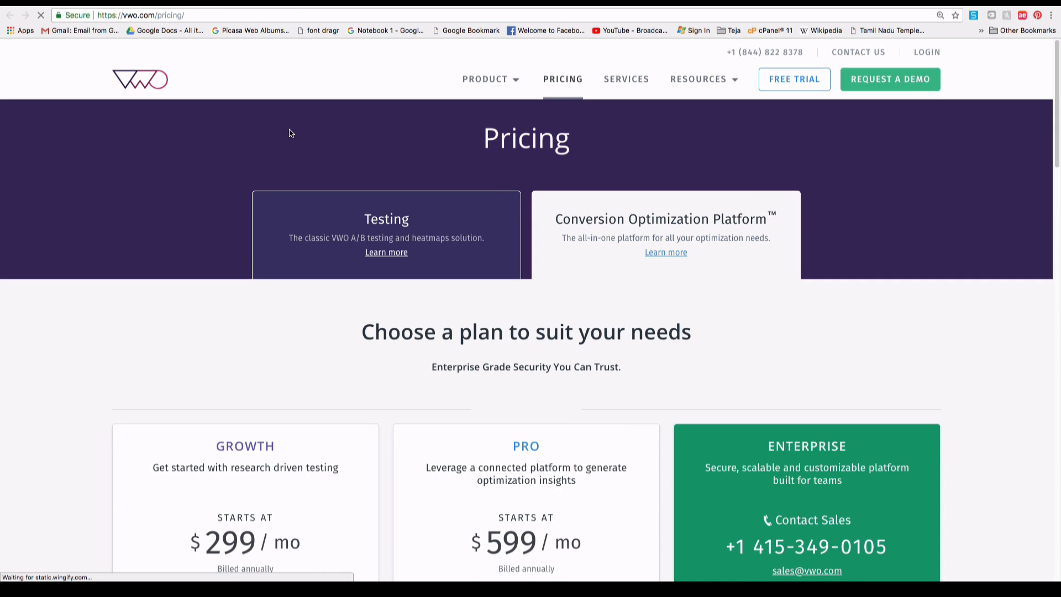
pyautogui.scroll(-4, 407, 263)
pyautogui.scroll(-15, 407, 264)
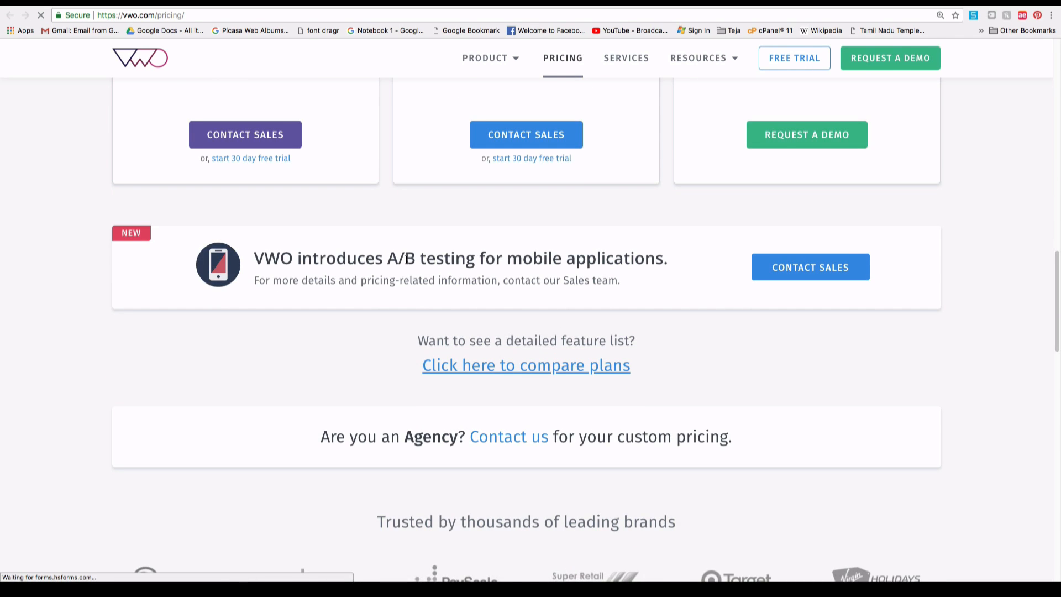
pyautogui.scroll(15, 406, 258)
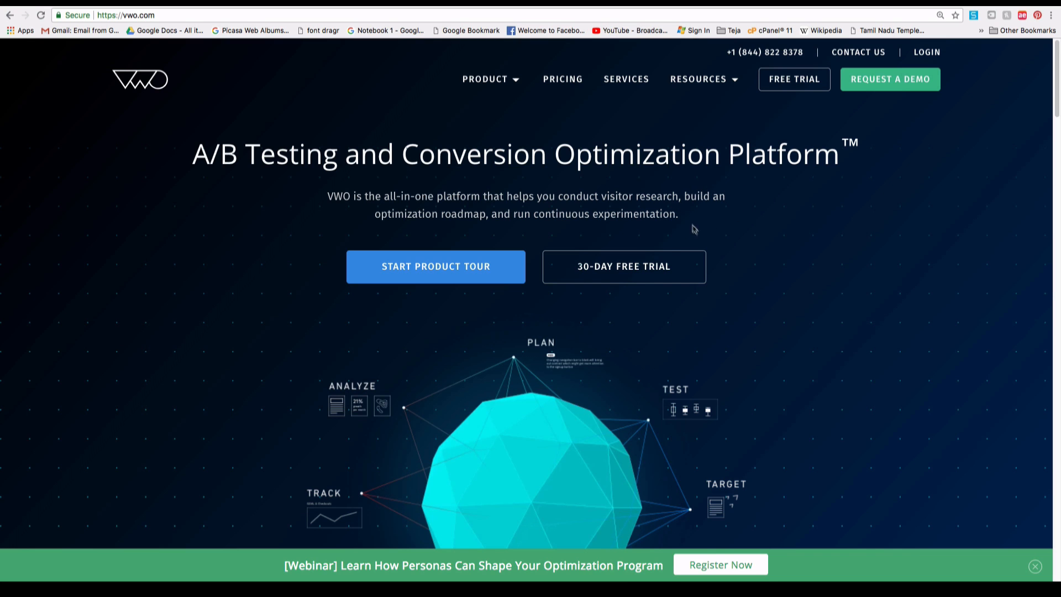
# In the free-trial form, fill in the full name, work email, password and phone number.
pyautogui.click(791, 82)
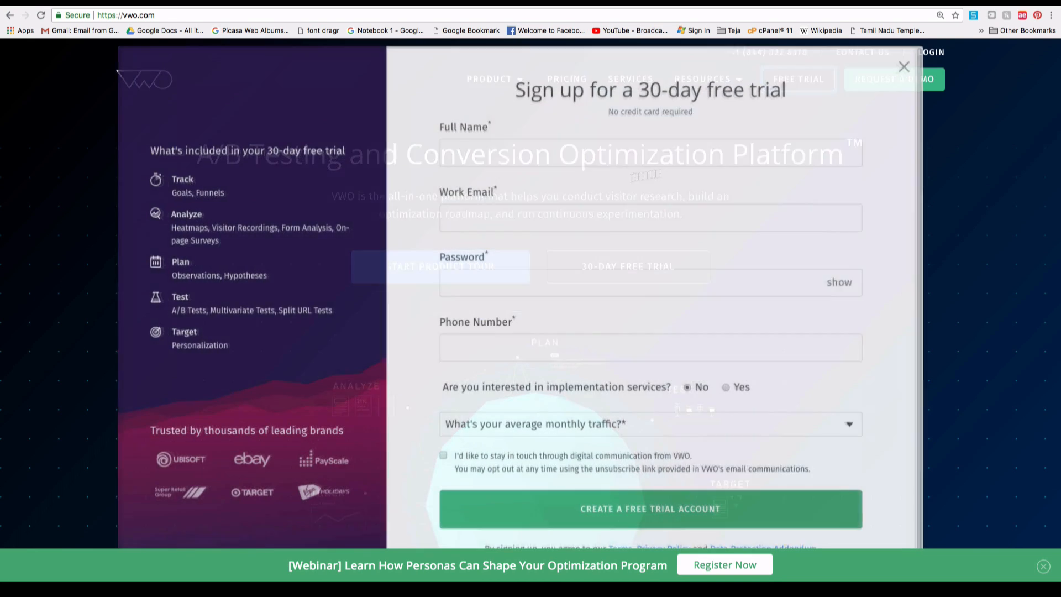
pyautogui.click(515, 151)
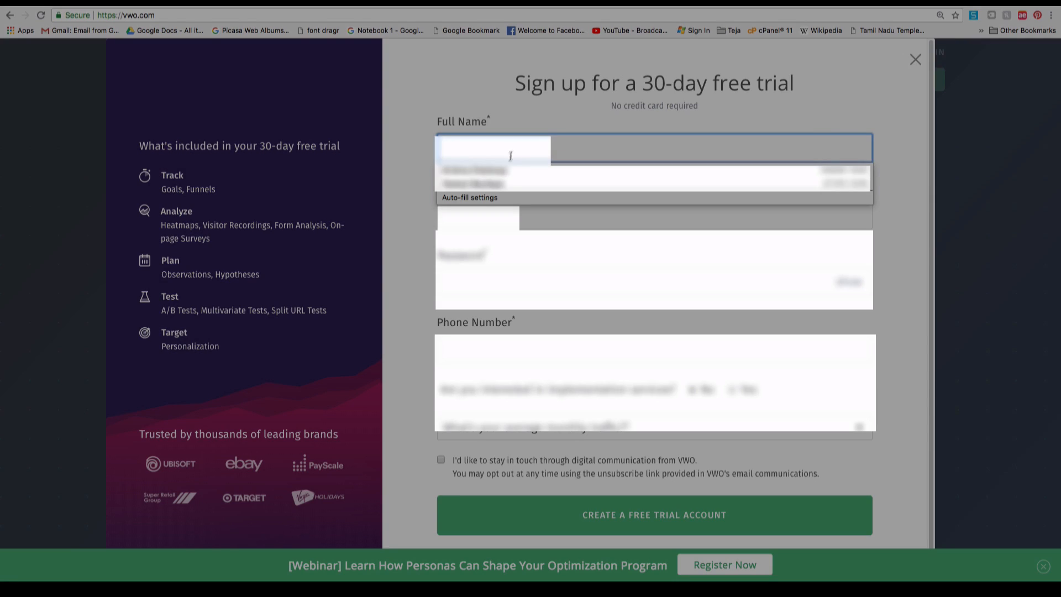
pyautogui.click(514, 220)
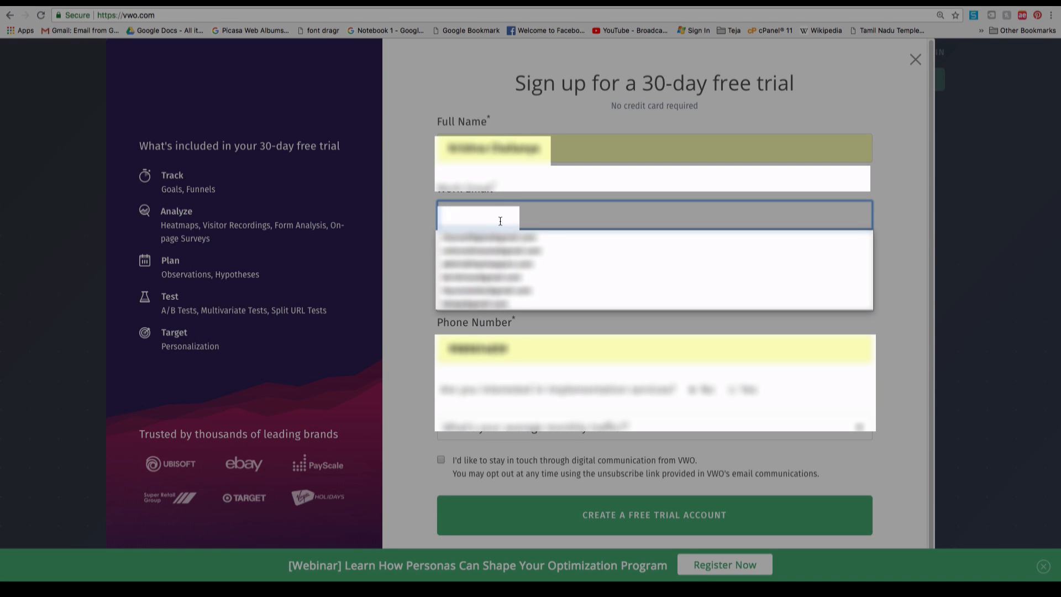
pyautogui.click(499, 237)
pyautogui.click(524, 281)
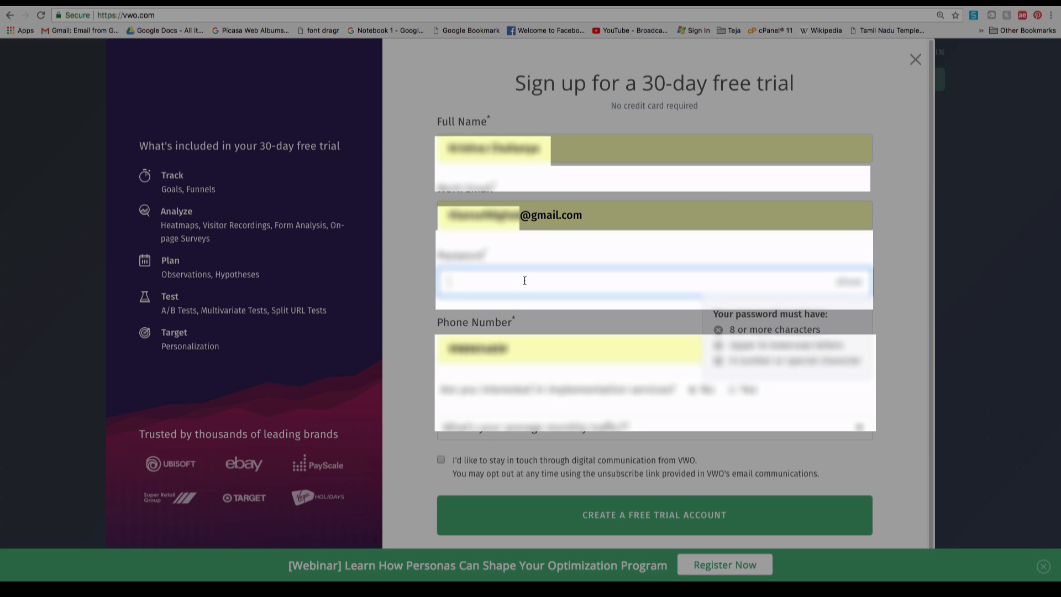
pyautogui.write('•••••••••')
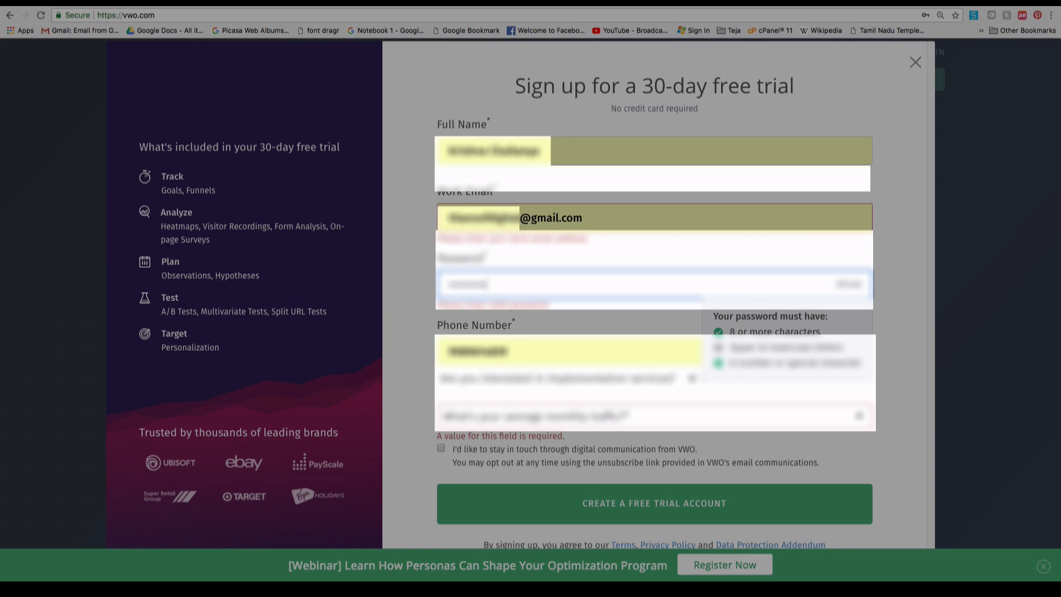
pyautogui.doubleClick(610, 291)
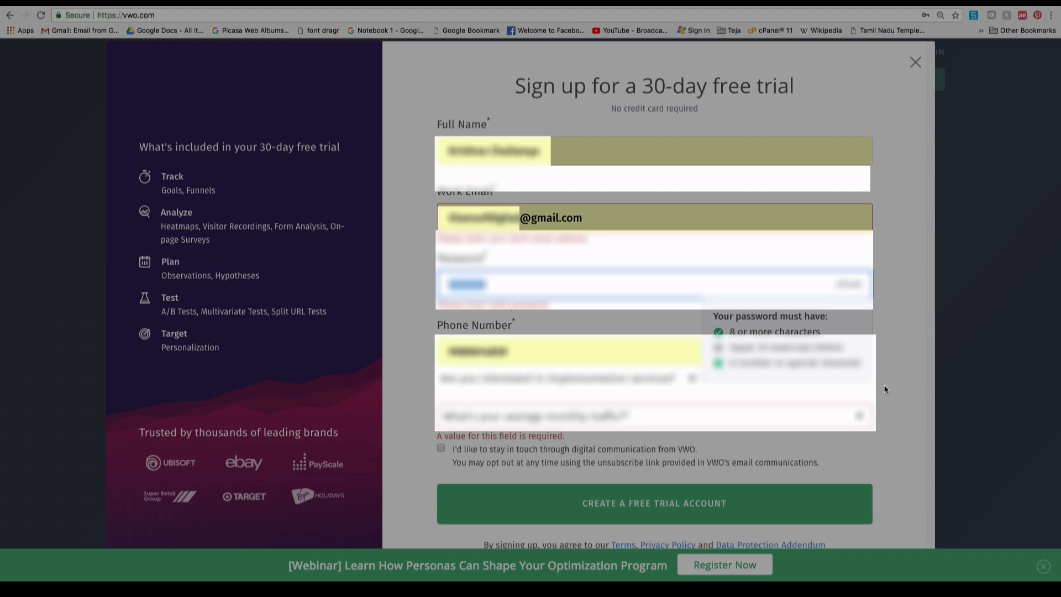
pyautogui.write('*********')
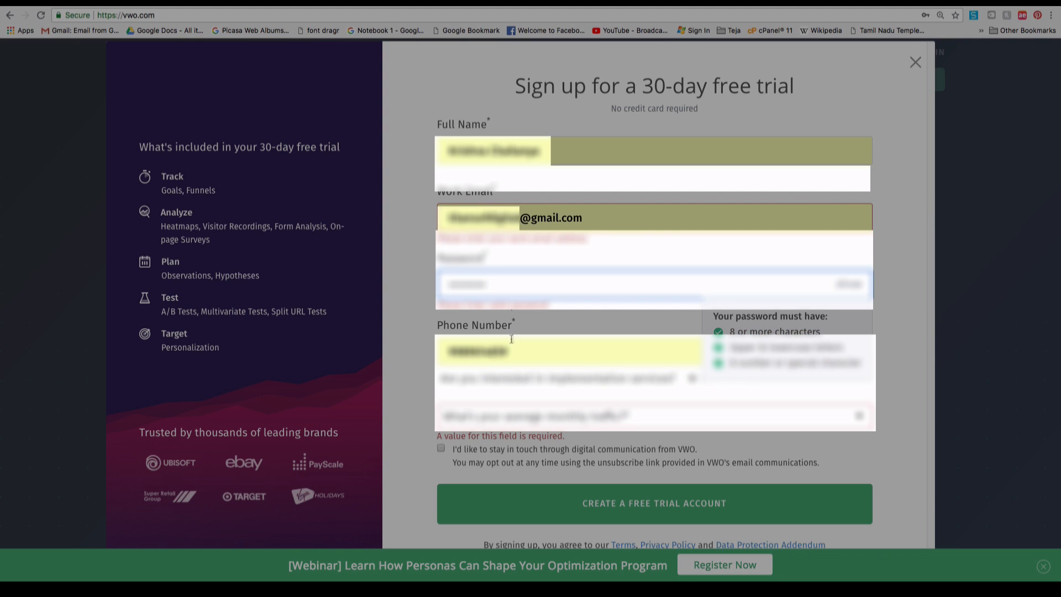
pyautogui.doubleClick(580, 350)
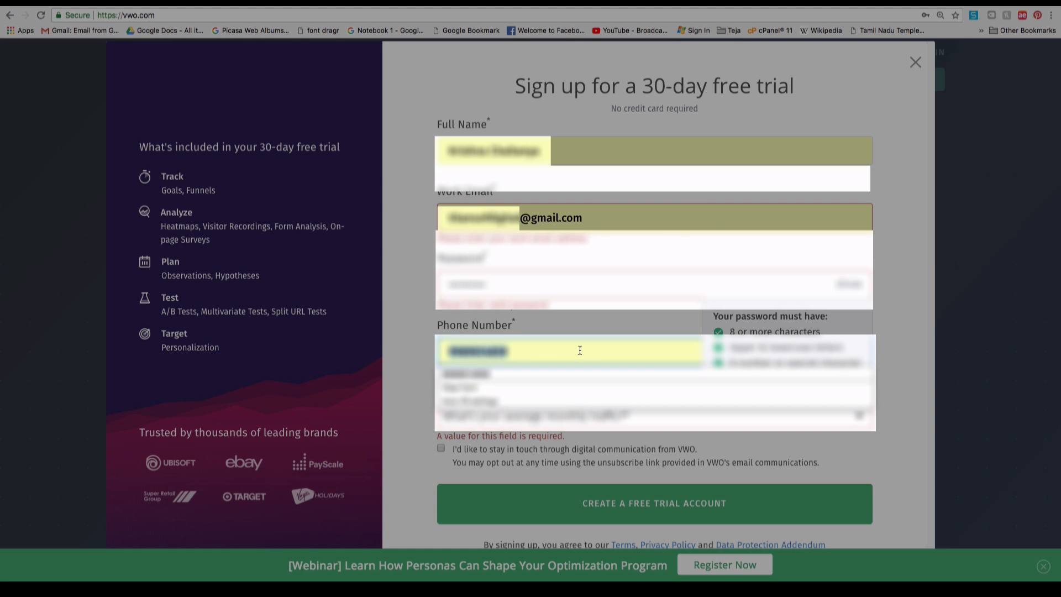
pyautogui.write('***********')
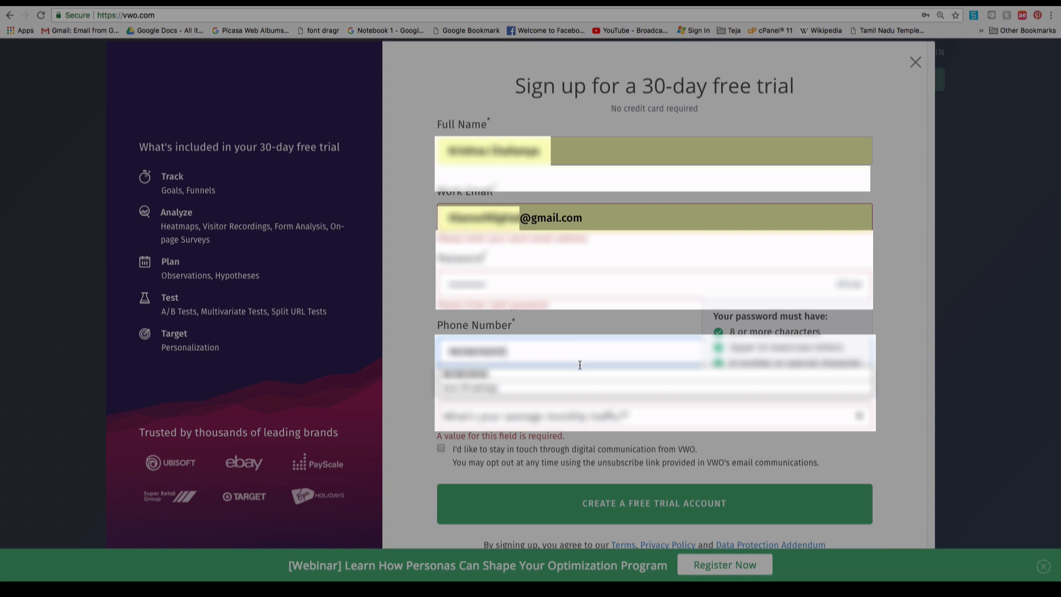
pyautogui.click(580, 374)
# Choose up to 50k visitors/mo as monthly traffic and tick the communications consent box.
pyautogui.click(598, 418)
pyautogui.click(579, 435)
pyautogui.click(442, 447)
pyautogui.click(652, 503)
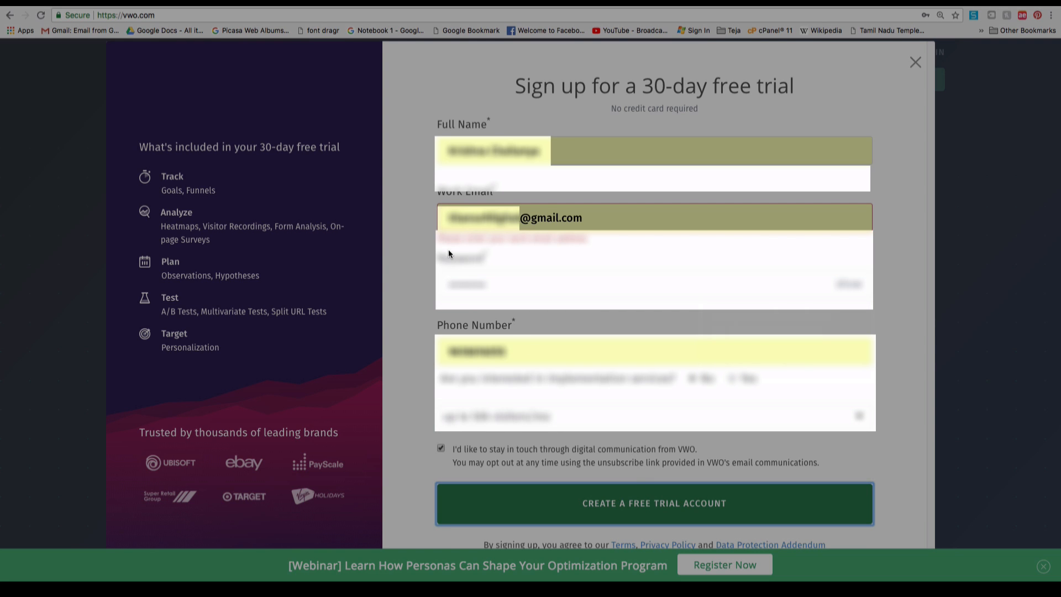
# Replace the flagged work email with the suggested company address and create the free trial account.
pyautogui.moveTo(435, 243); pyautogui.dragTo(600, 245)
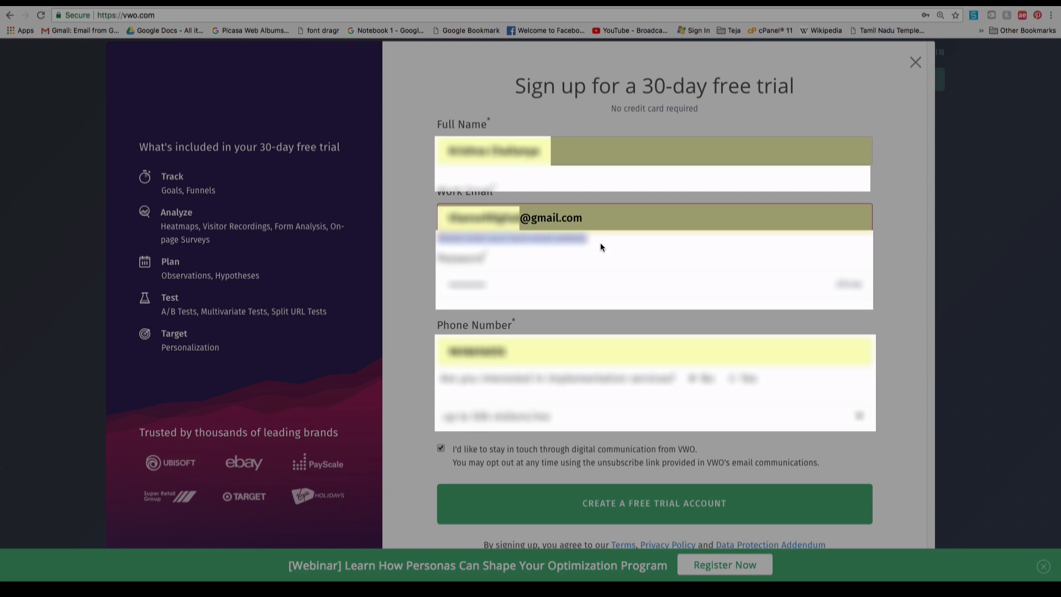
pyautogui.tripleClick(573, 216)
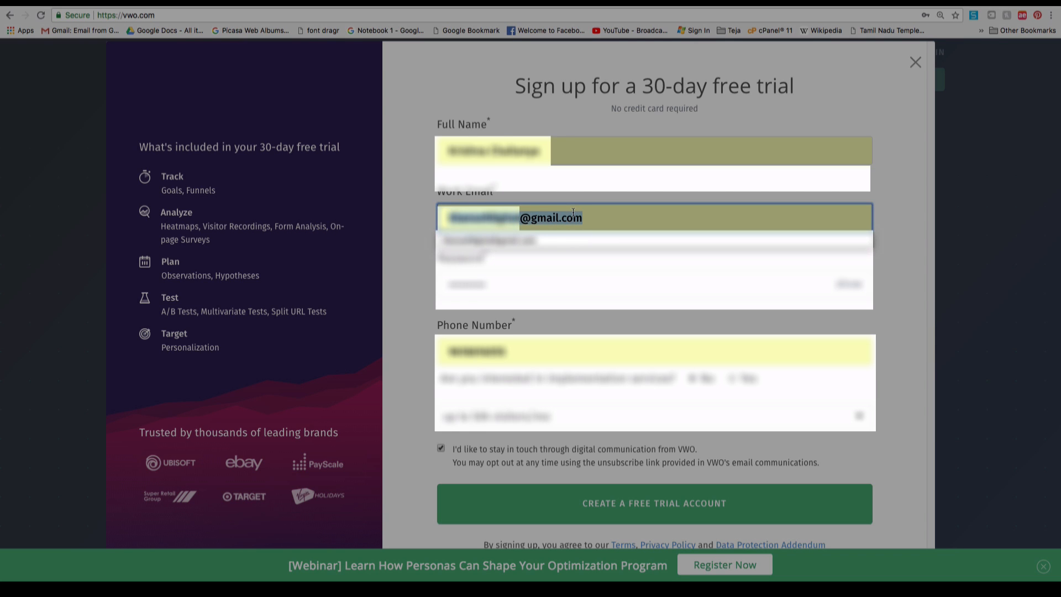
pyautogui.write('admin@gm')
pyautogui.press('BackSpace')
pyautogui.press('BackSpace')
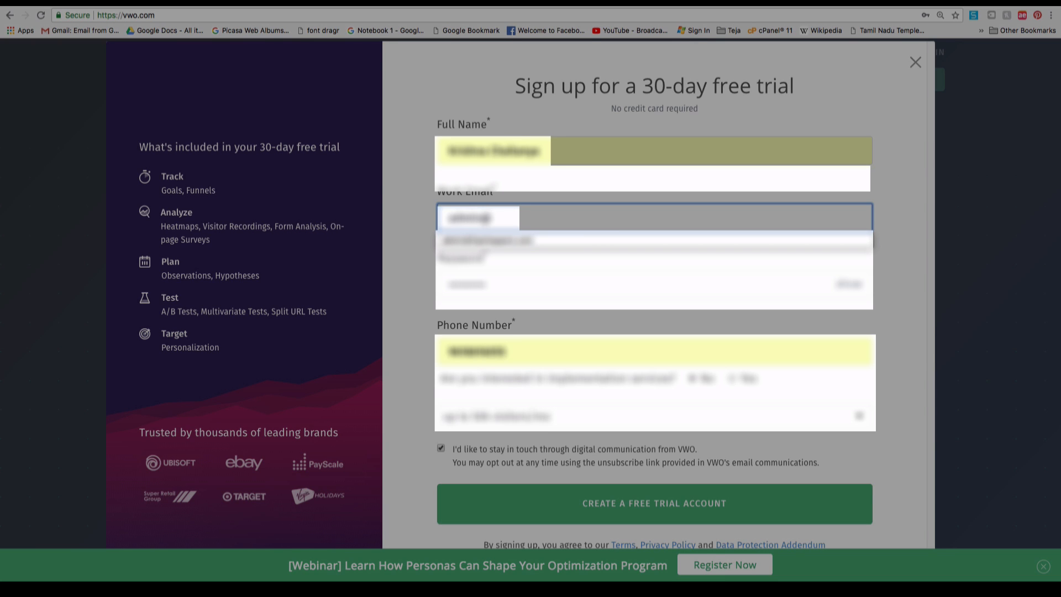
pyautogui.press('Down')
pyautogui.press('Return')
pyautogui.press('Tab')
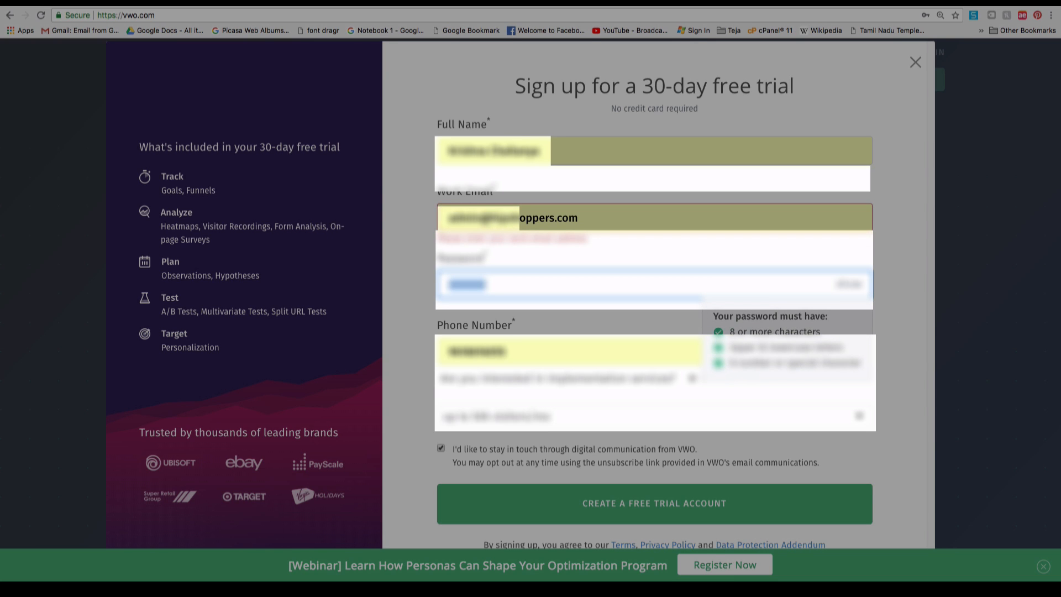
pyautogui.press('Tab')
pyautogui.press('Tab')
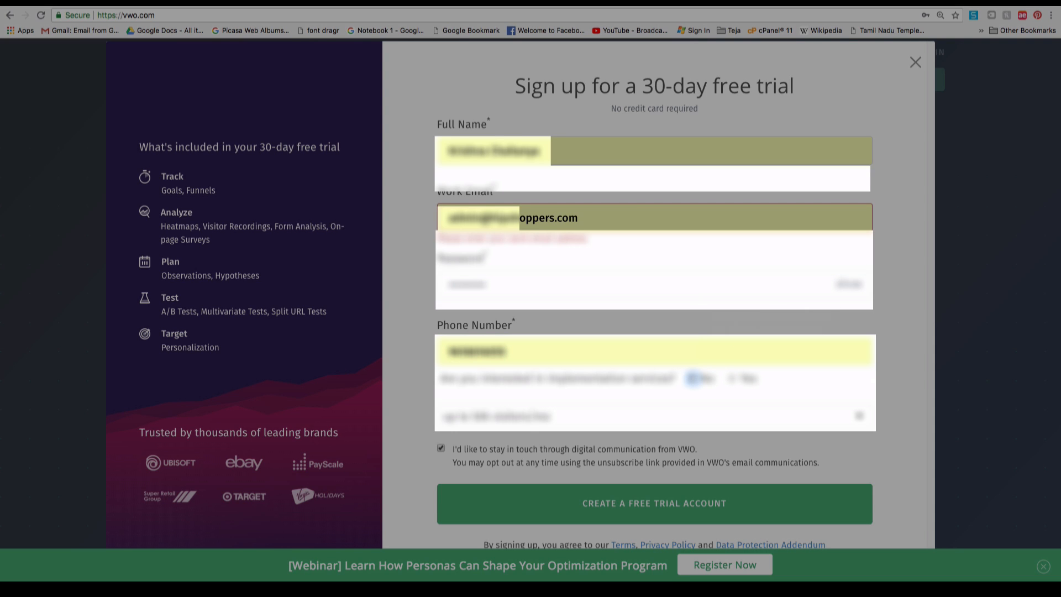
pyautogui.press('Tab')
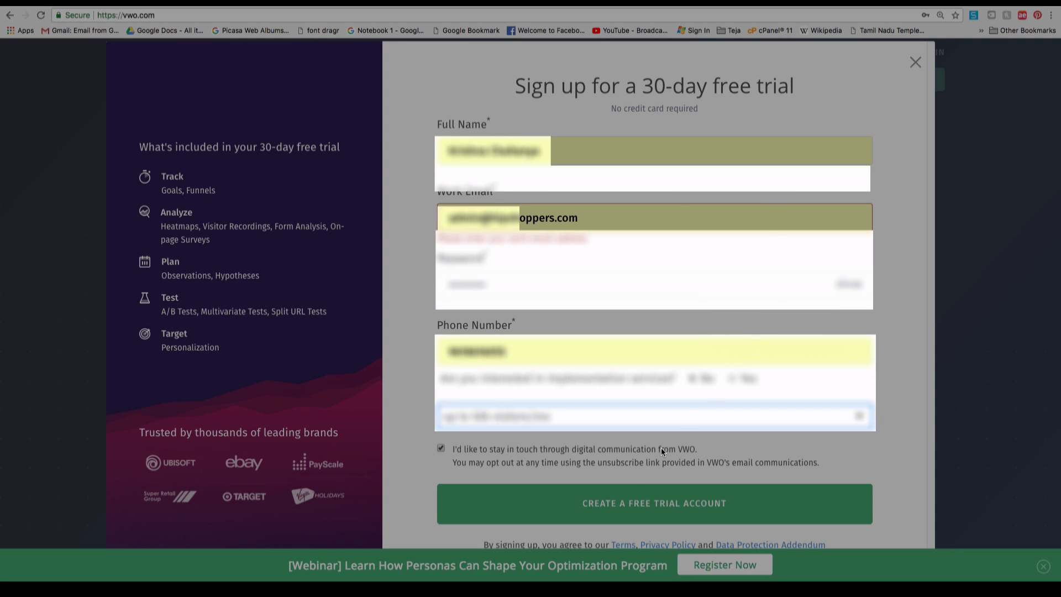
pyautogui.click(619, 489)
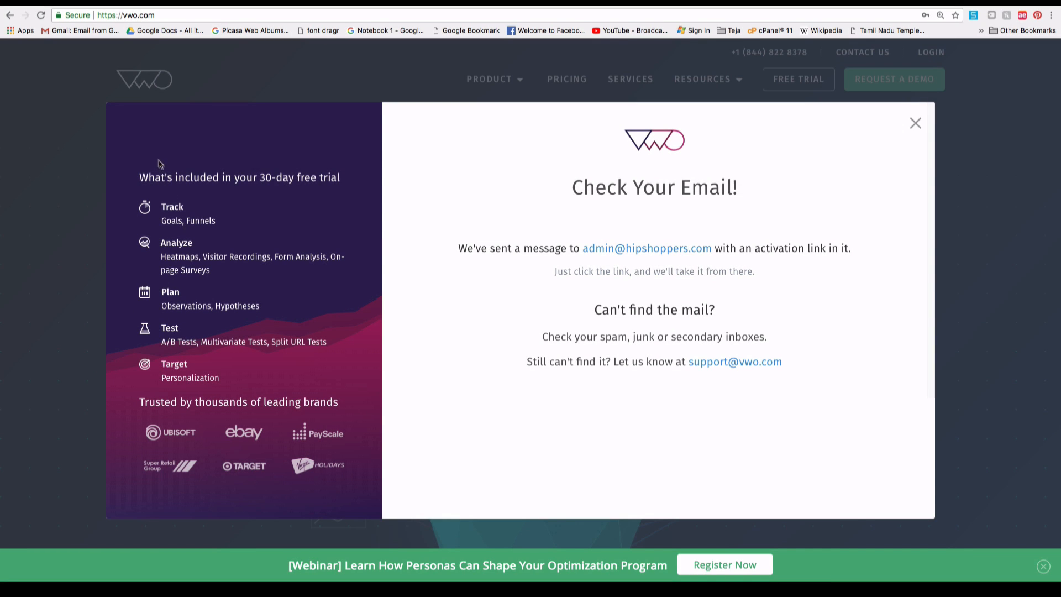
pyautogui.moveTo(112, 115); pyautogui.dragTo(284, 500)
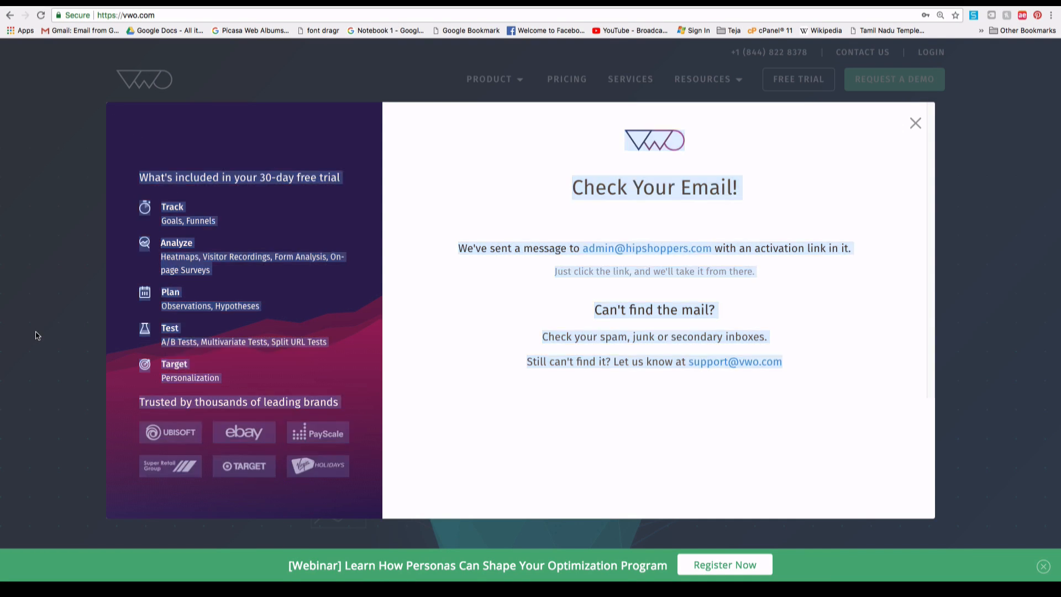
pyautogui.click(37, 335)
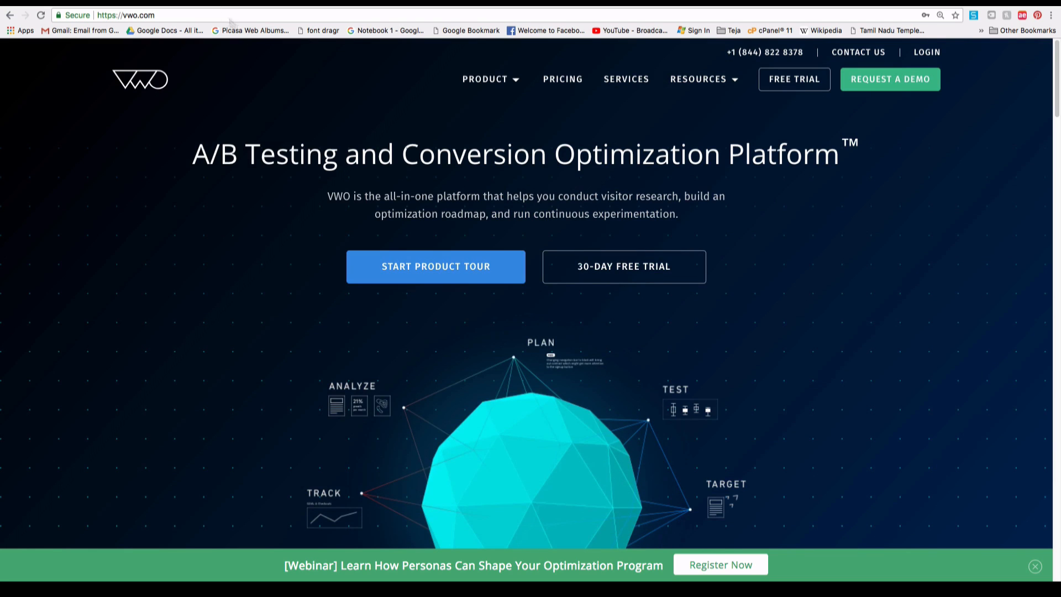
pyautogui.click(798, 84)
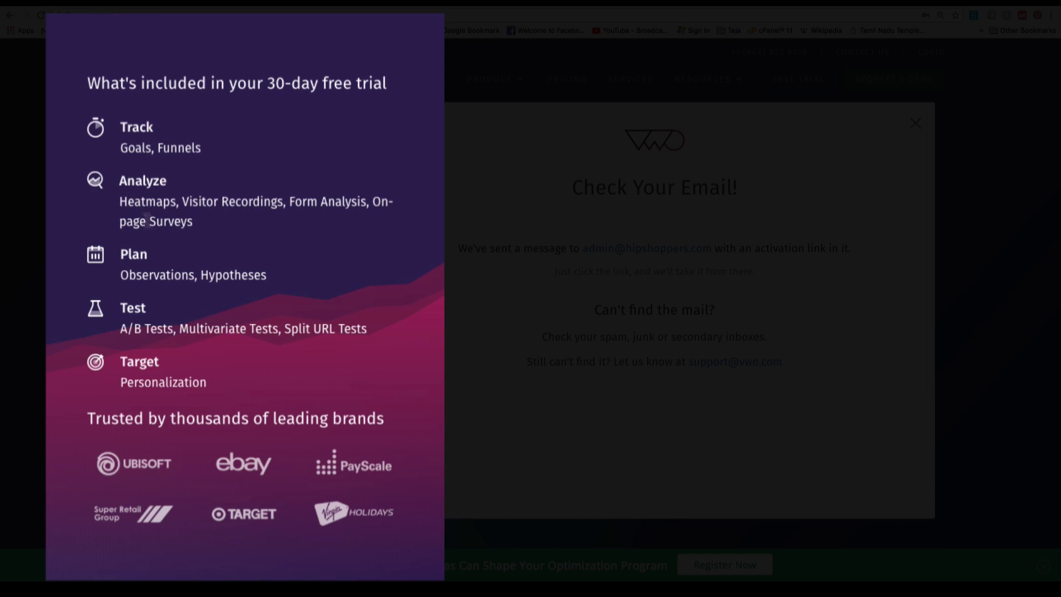
pyautogui.moveTo(278, 208); pyautogui.dragTo(189, 205)
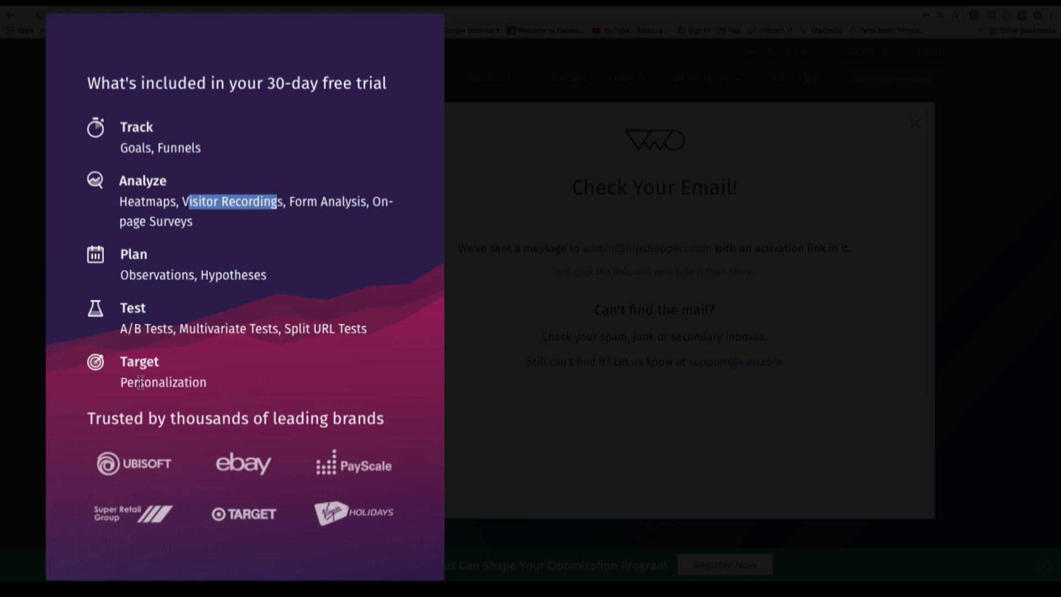
pyautogui.moveTo(117, 363); pyautogui.dragTo(157, 375)
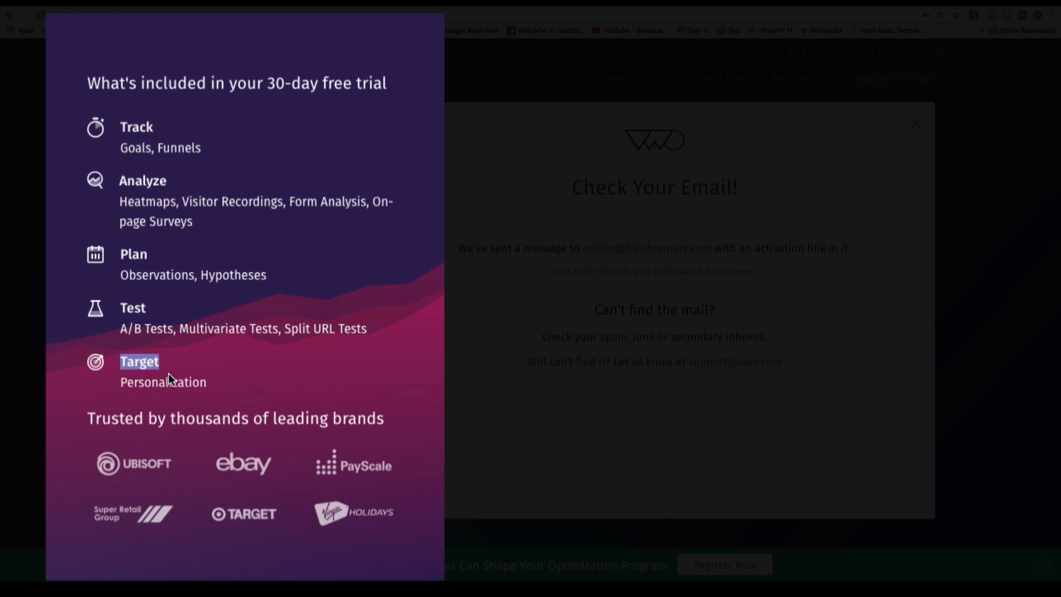
pyautogui.moveTo(459, 252); pyautogui.dragTo(549, 265)
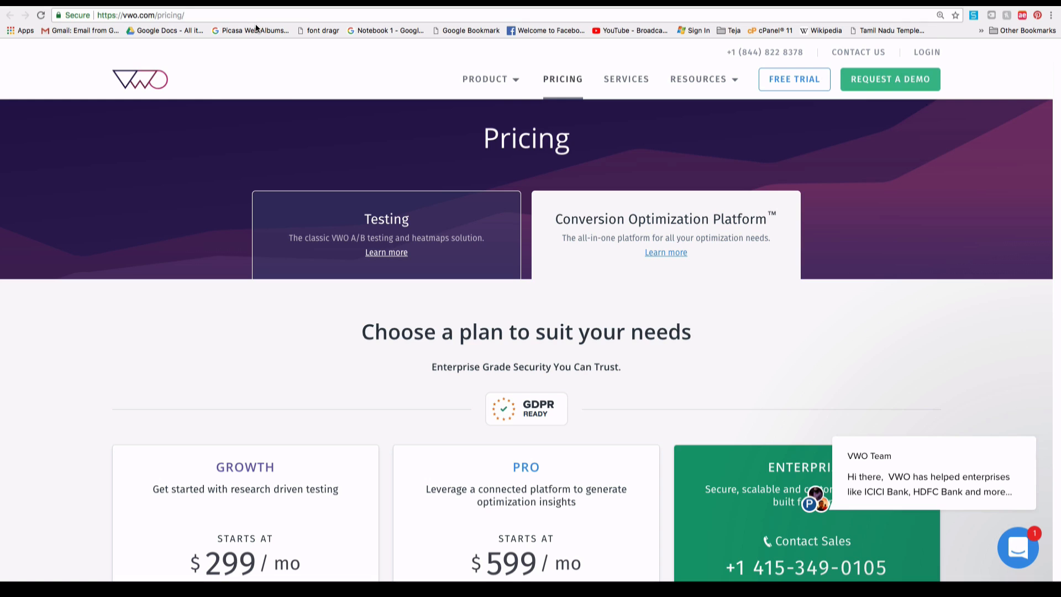
# Load privateemail.com, open the no-reply VWO message and follow its app.vwo.com link.
pyautogui.click(255, 21)
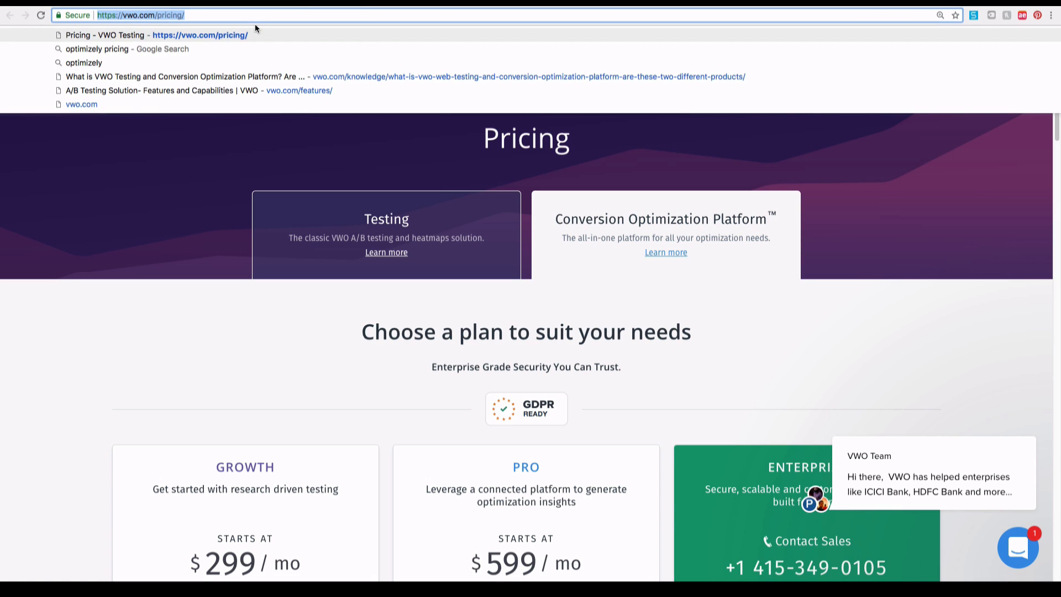
pyautogui.write('privateemail.com')
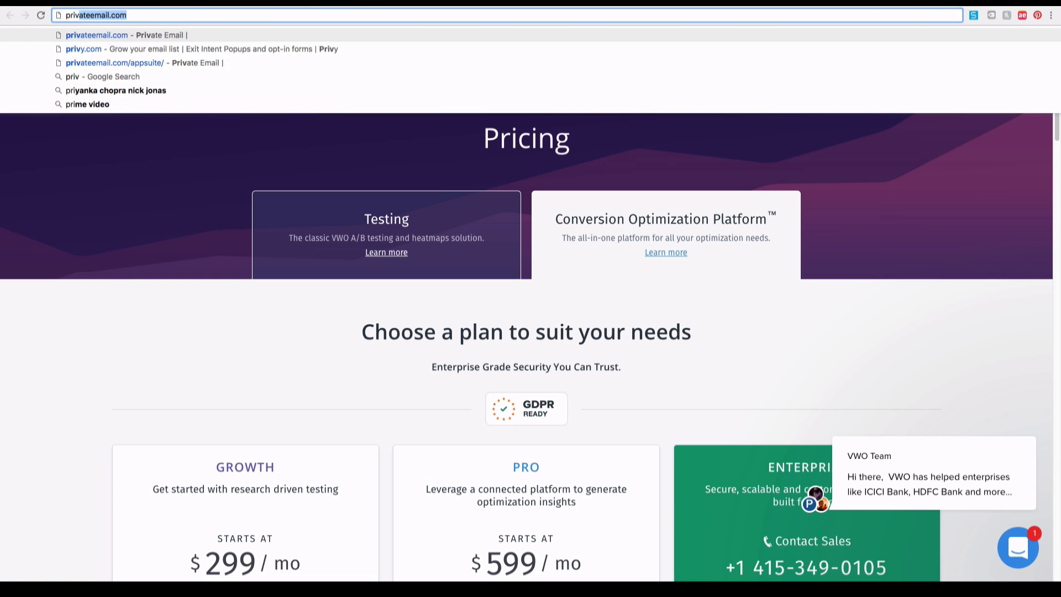
pyautogui.press('Return')
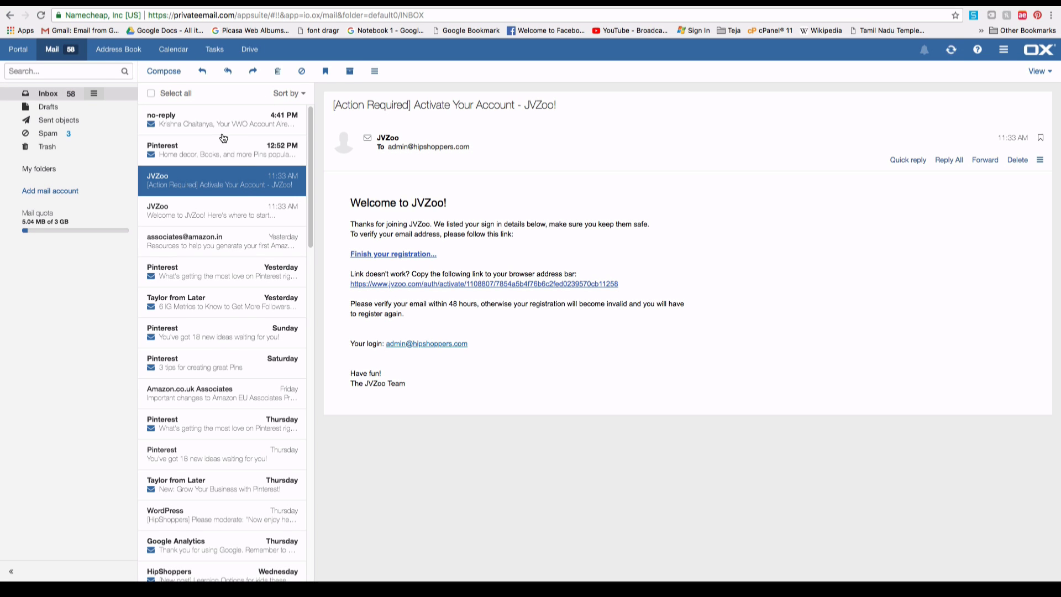
pyautogui.click(208, 128)
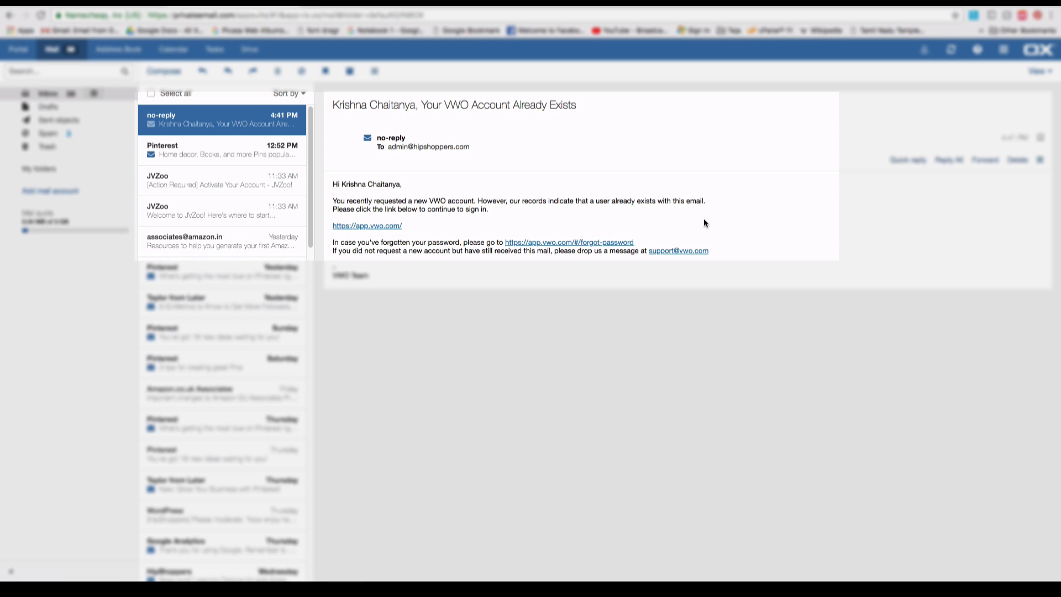
pyautogui.click(381, 227)
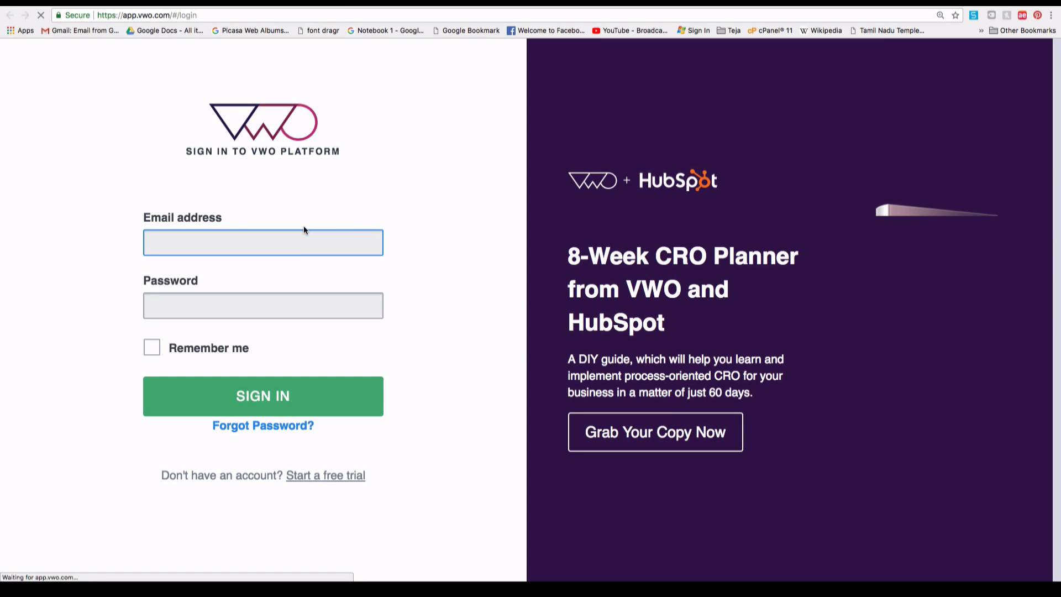
# Sign in to VWO with the saved account e-mail and the account password.
pyautogui.click(299, 242)
pyautogui.click(280, 277)
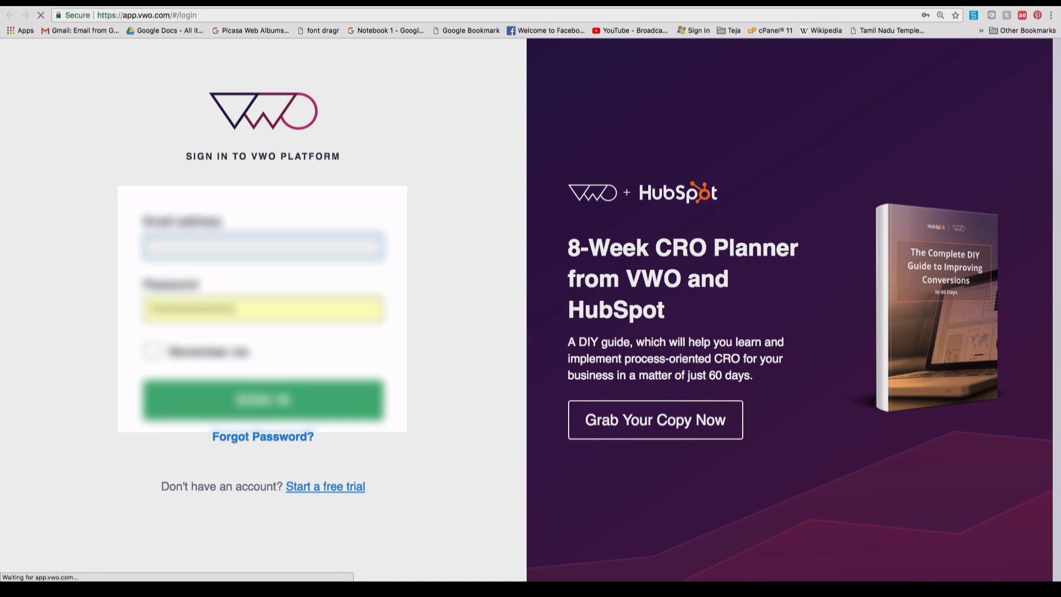
pyautogui.write('admin')
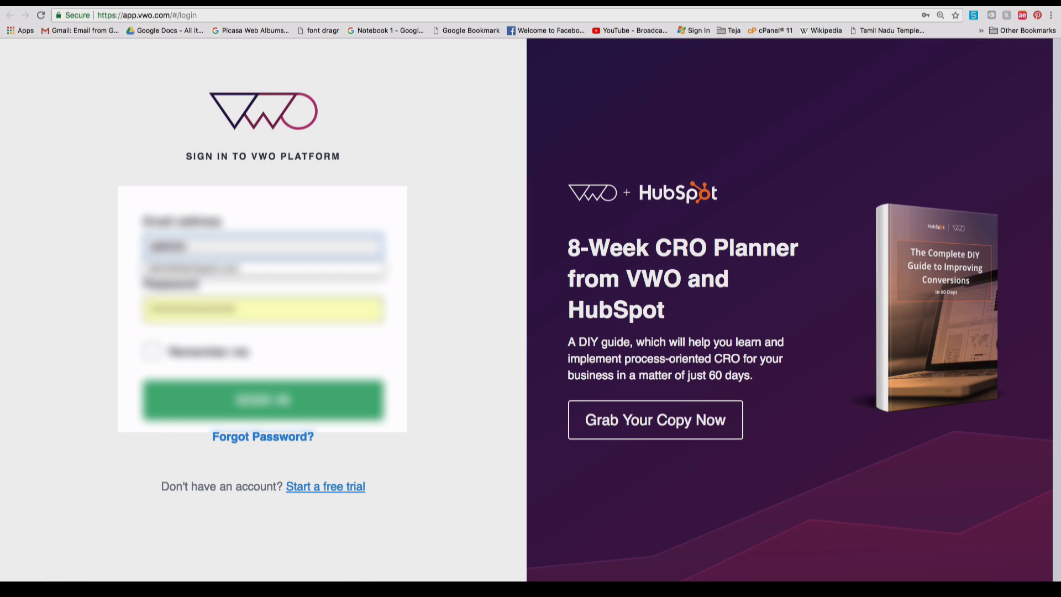
pyautogui.press('Down')
pyautogui.press('Tab')
pyautogui.write('********')
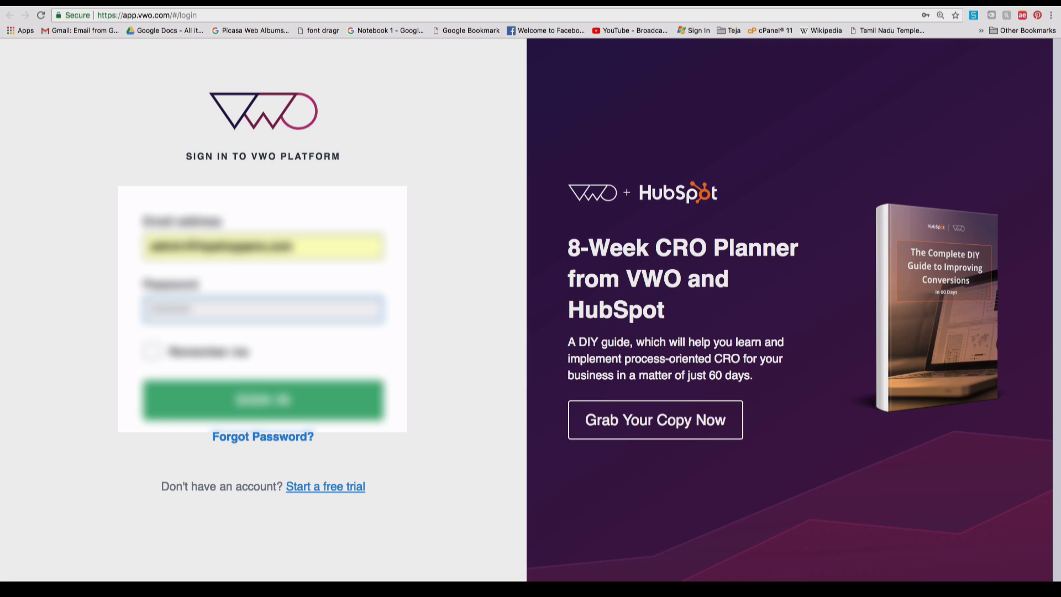
pyautogui.click(223, 412)
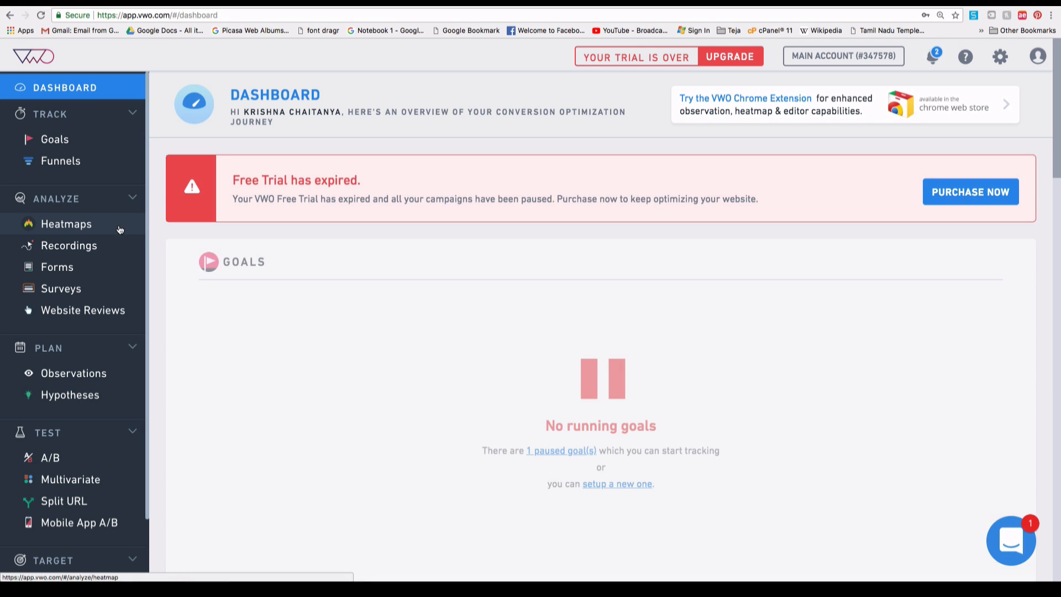
pyautogui.moveTo(237, 186); pyautogui.dragTo(389, 184)
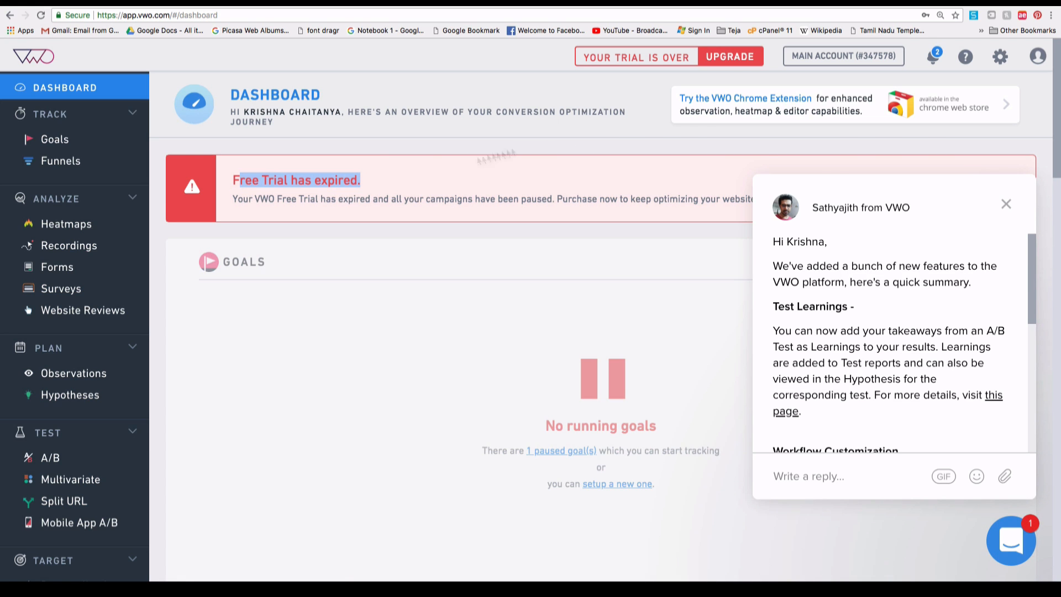
pyautogui.click(1006, 204)
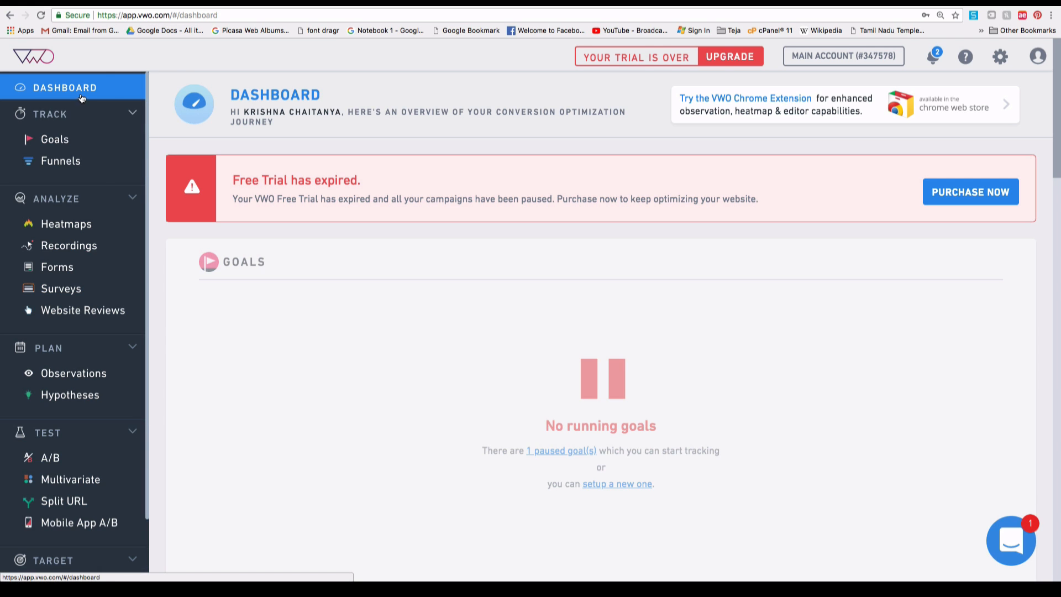
pyautogui.scroll(-3, 55, 354)
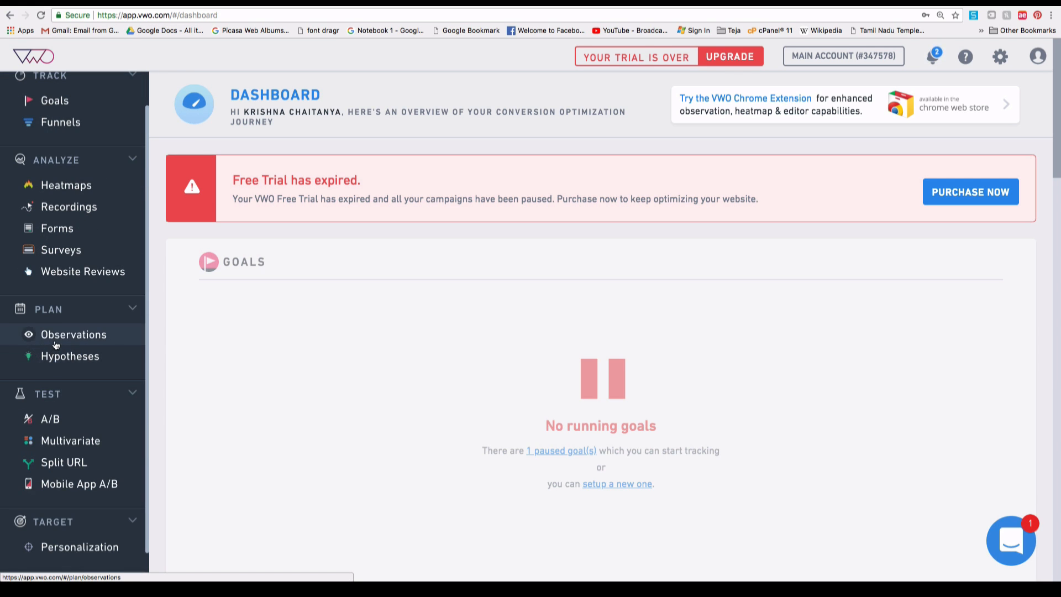
pyautogui.scroll(3, 82, 345)
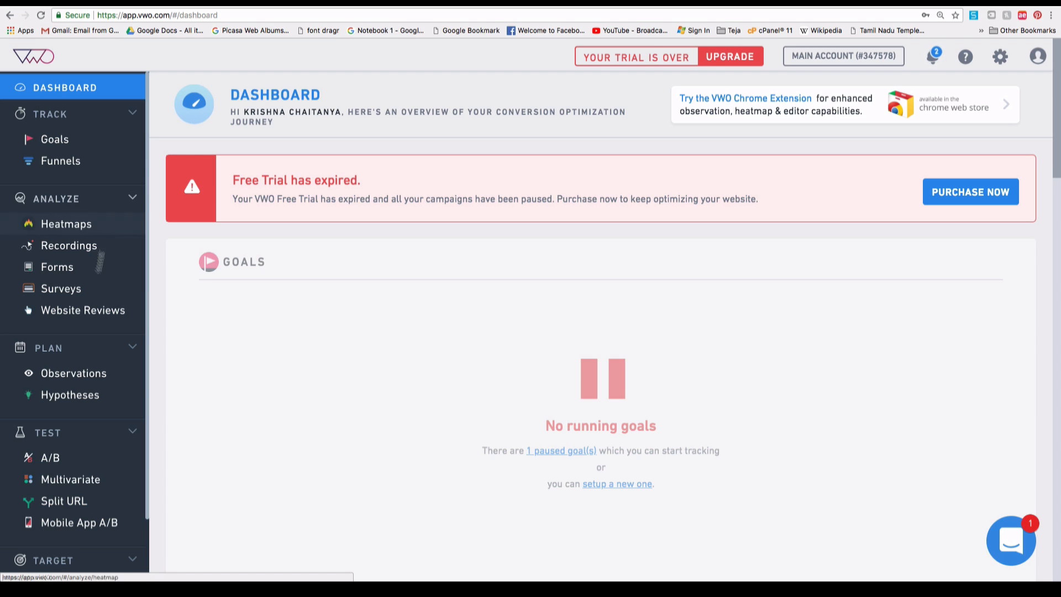
# Go to the A/B Tests list and start creating a new A/B campaign.
pyautogui.click(77, 467)
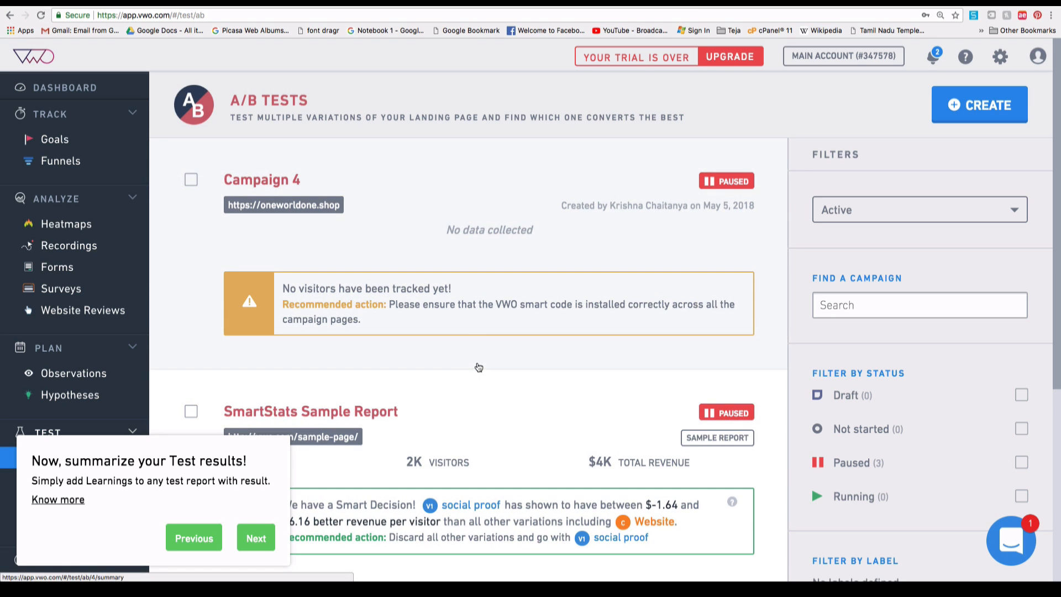
pyautogui.click(988, 111)
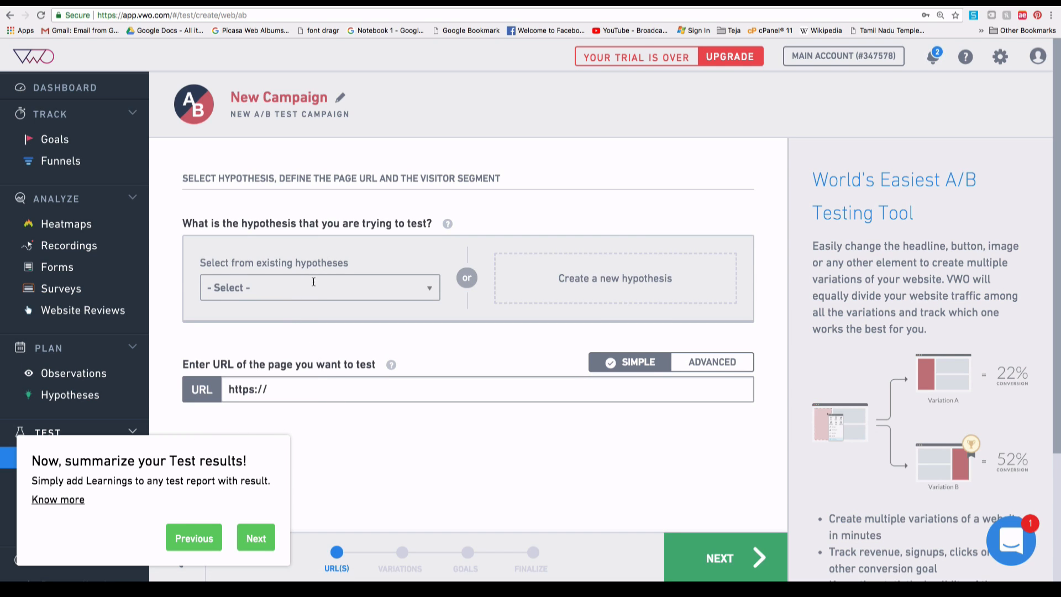
# Select checkout hypothesis H1, enter hipshoppers.com as the test URL, and enable Advanced URL options.
pyautogui.click(316, 291)
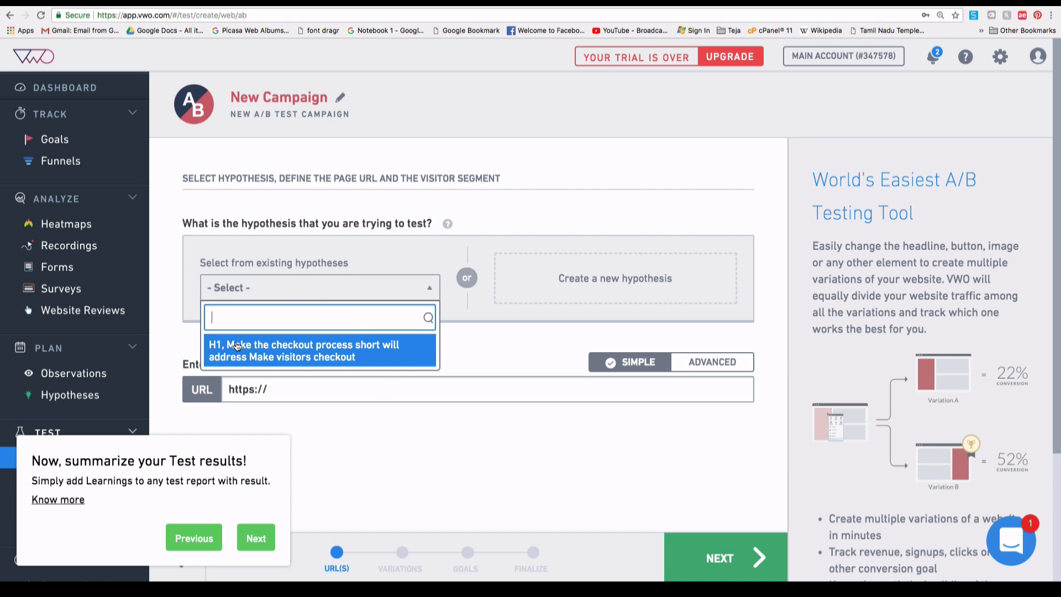
pyautogui.click(384, 364)
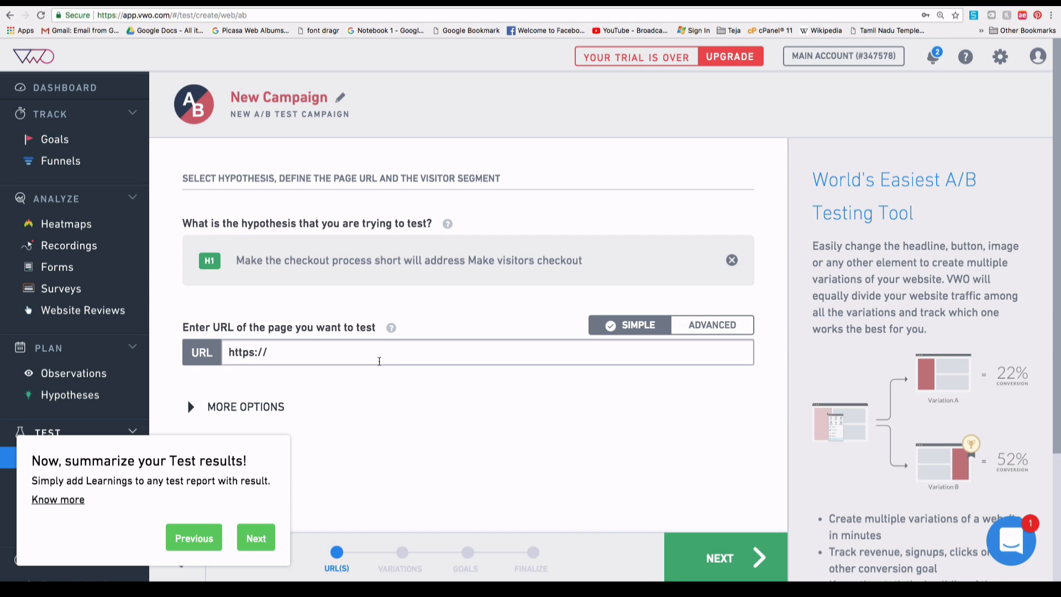
pyautogui.click(345, 356)
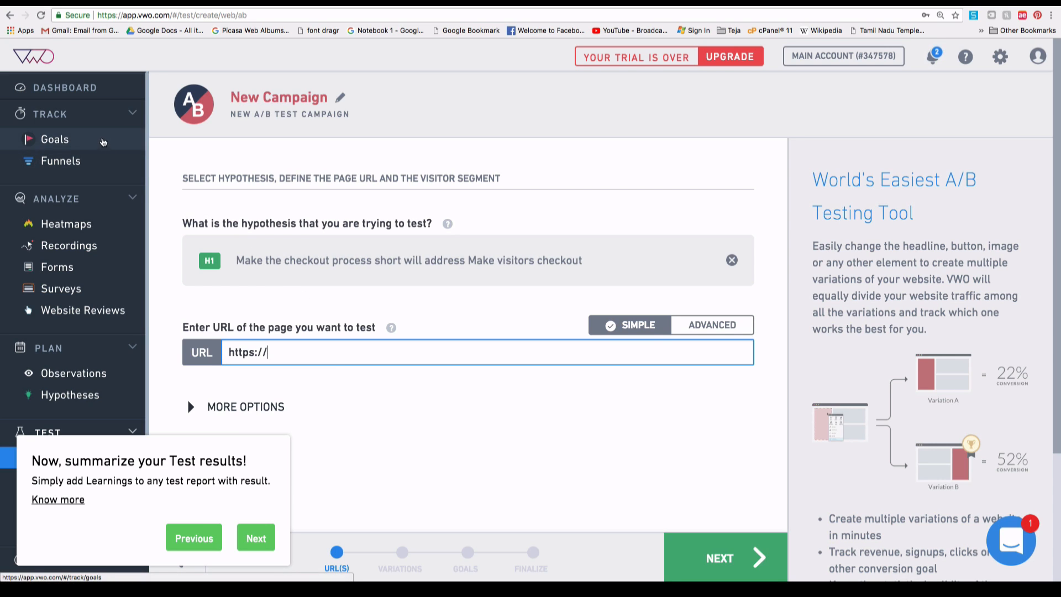
pyautogui.click(93, 122)
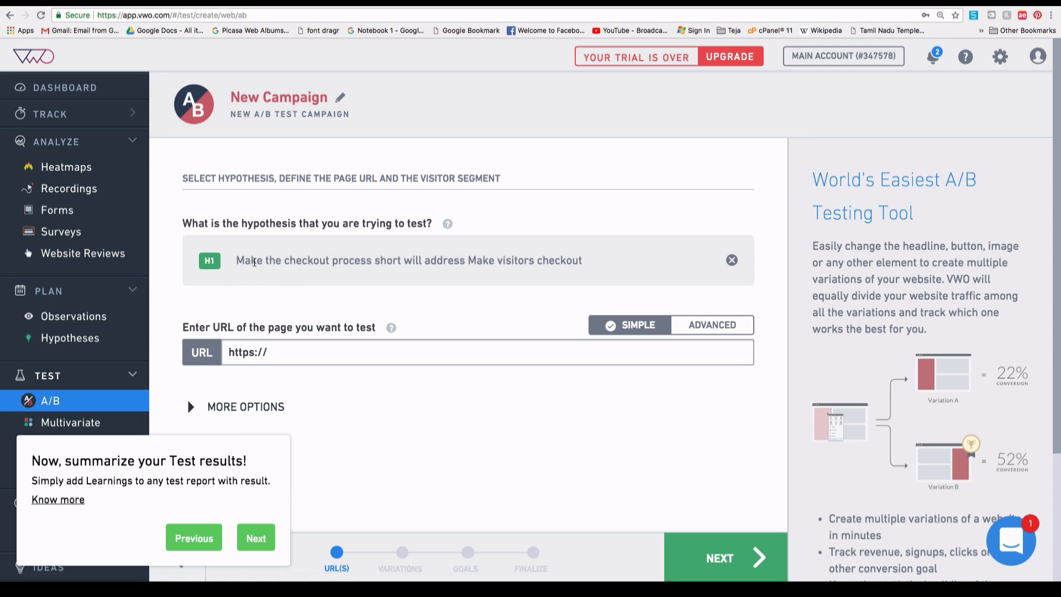
pyautogui.click(316, 347)
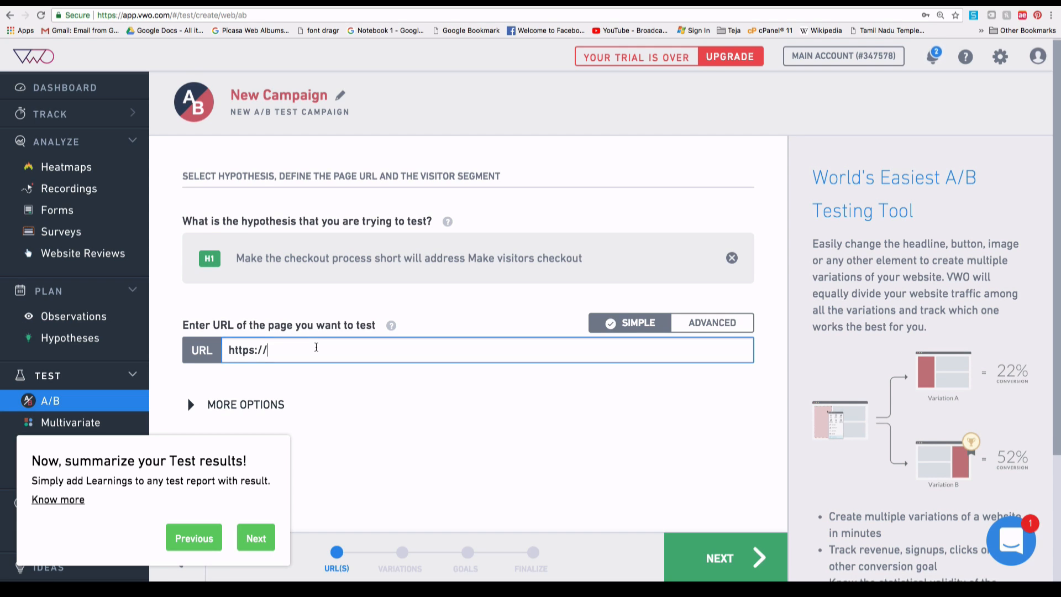
pyautogui.write('hipshoppers.com')
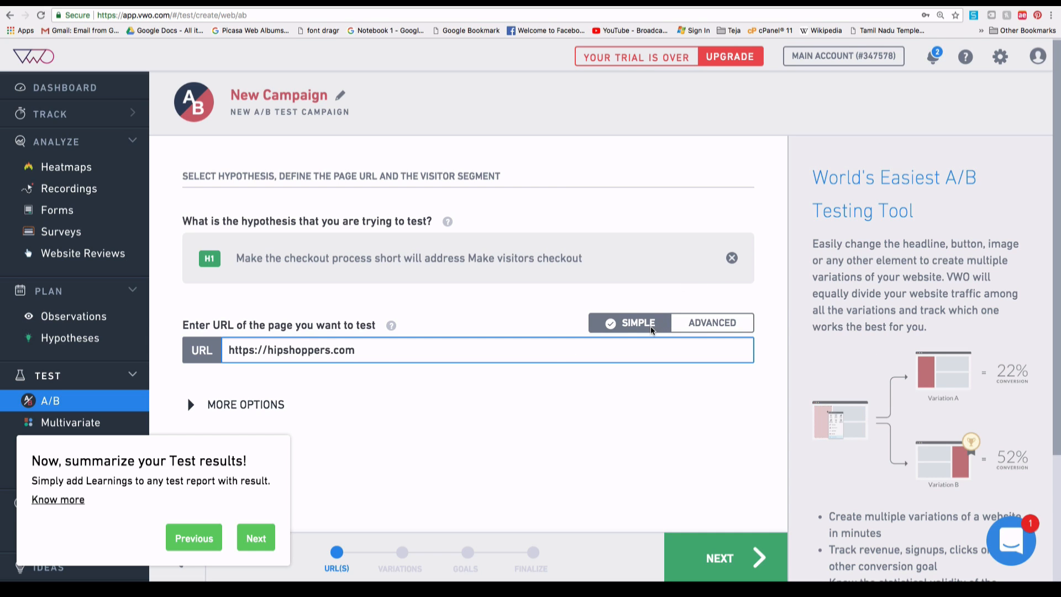
pyautogui.click(725, 329)
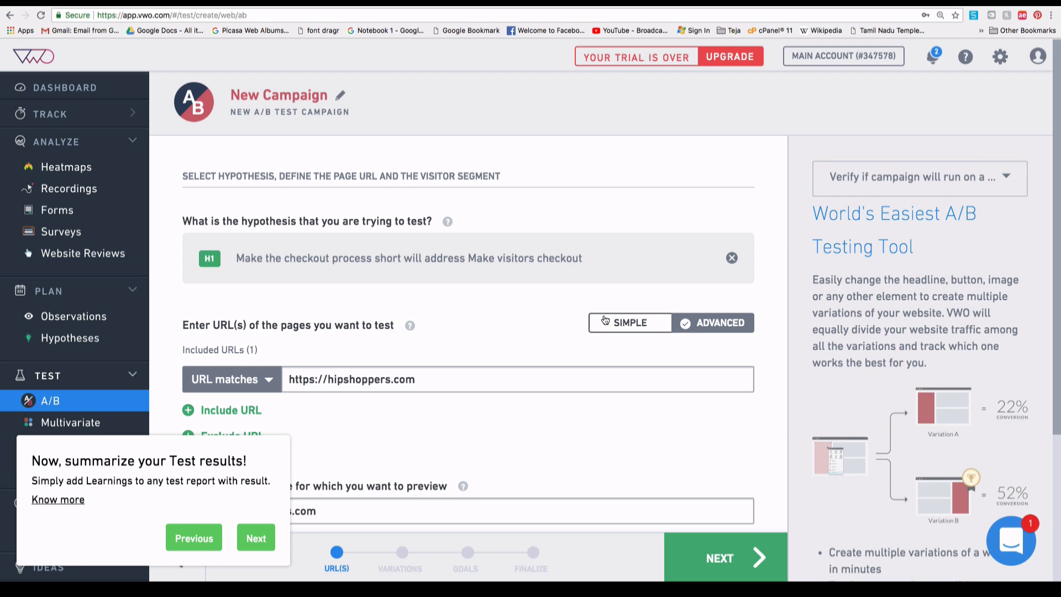
# Dismiss the tour tip and try a URL matches pattern rule with /Shoes/*.
pyautogui.scroll(-1, 606, 320)
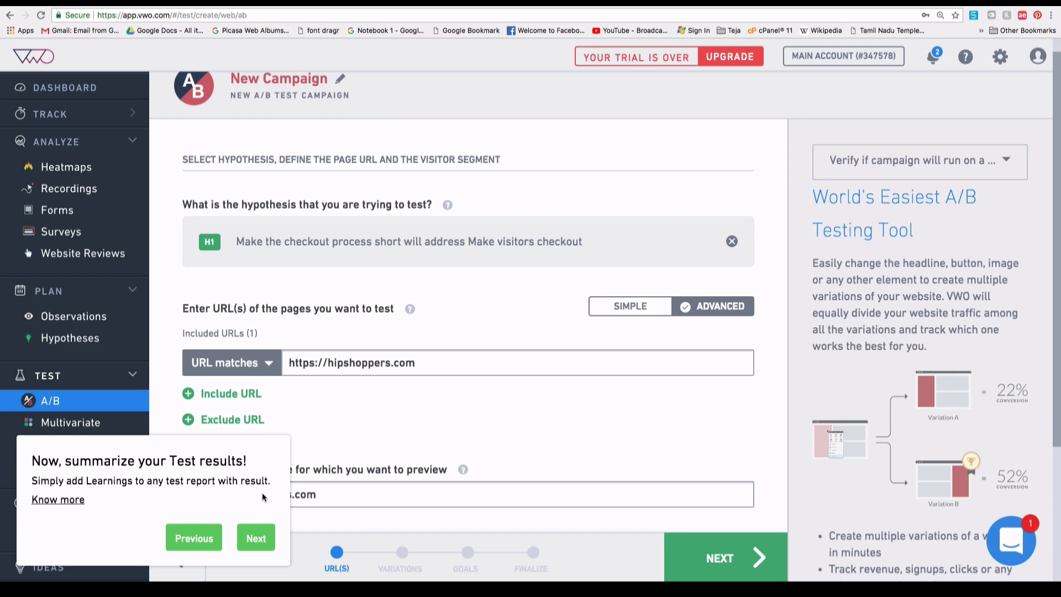
pyautogui.click(256, 538)
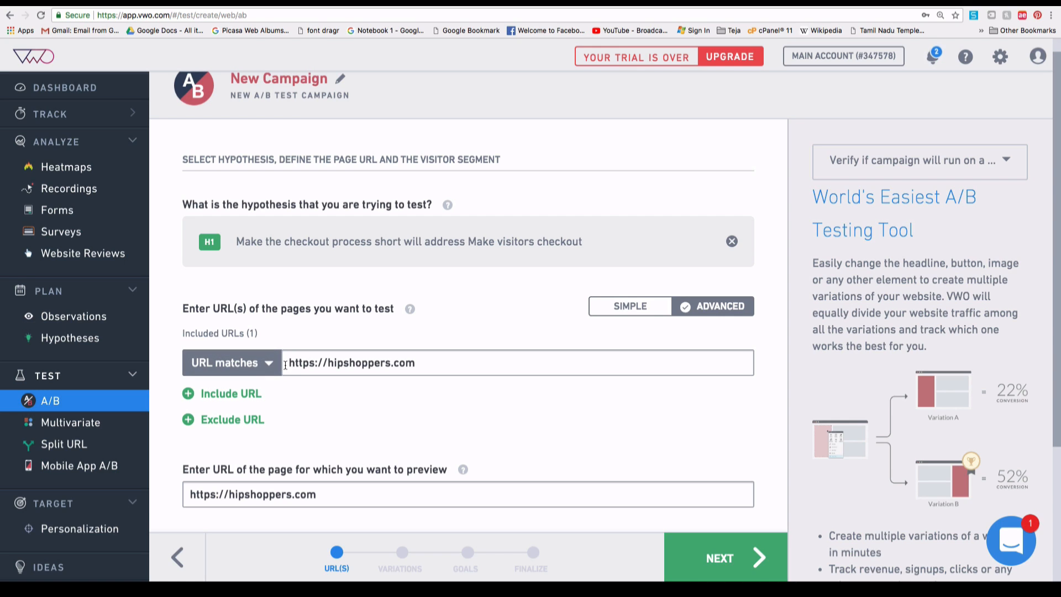
pyautogui.click(257, 368)
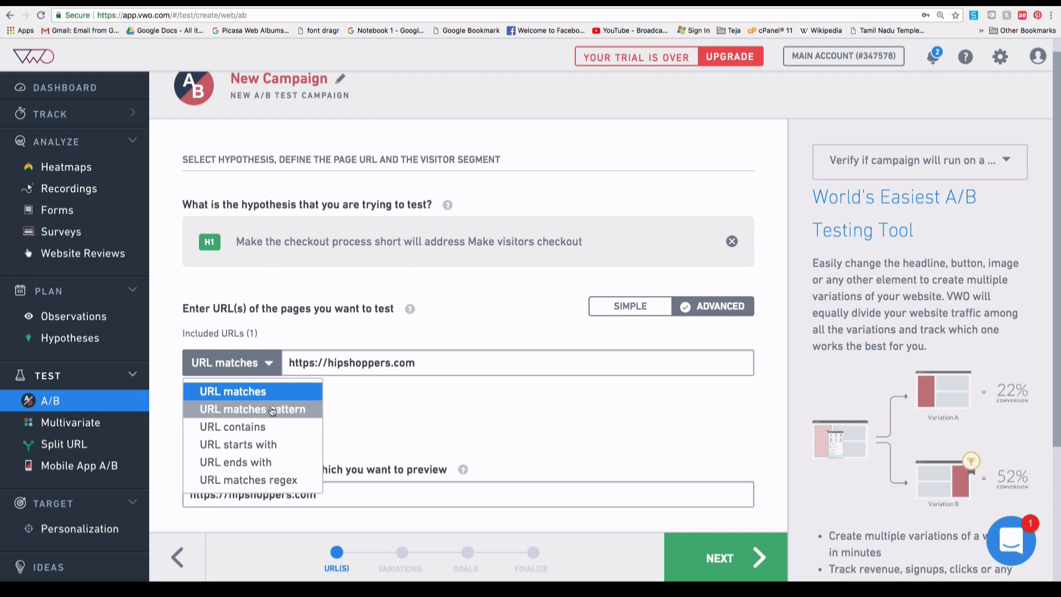
pyautogui.click(274, 415)
pyautogui.click(463, 365)
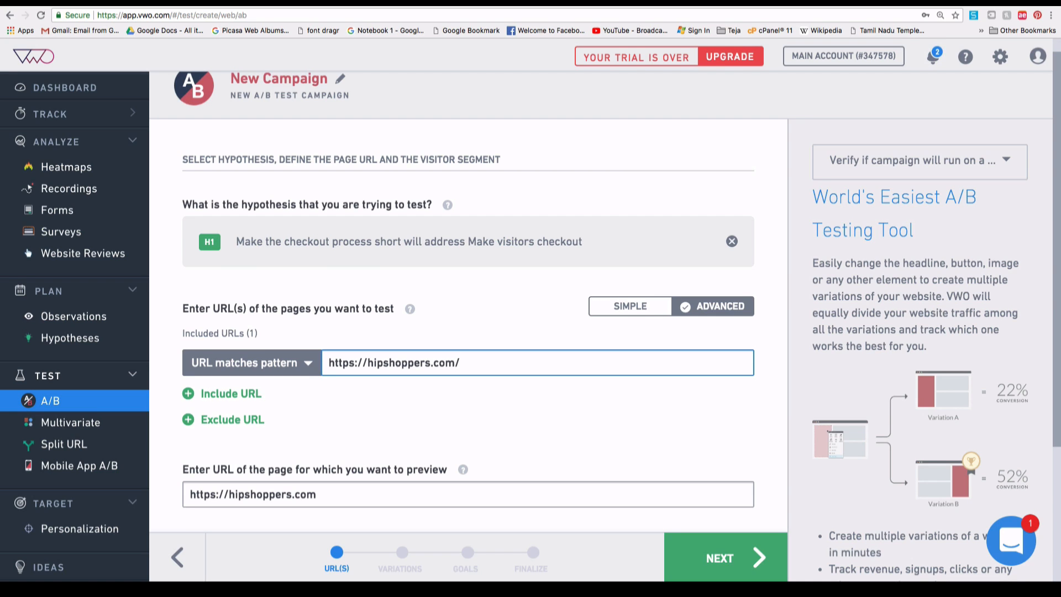
pyautogui.write('/Sho')
pyautogui.moveTo(492, 365); pyautogui.dragTo(520, 369)
pyautogui.doubleClick(474, 363)
pyautogui.moveTo(330, 363); pyautogui.dragTo(373, 372)
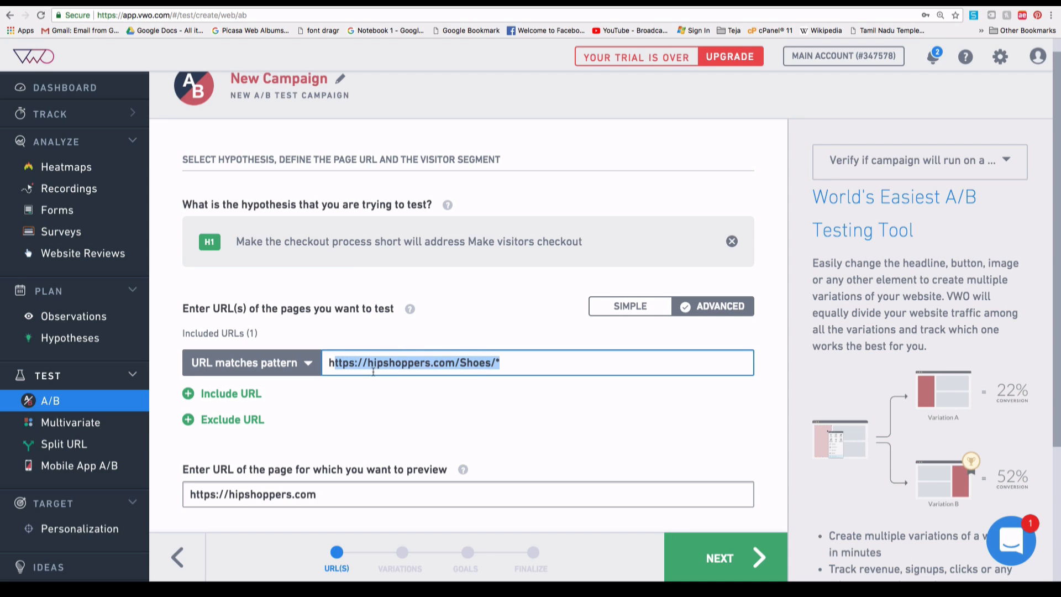
pyautogui.click(402, 364)
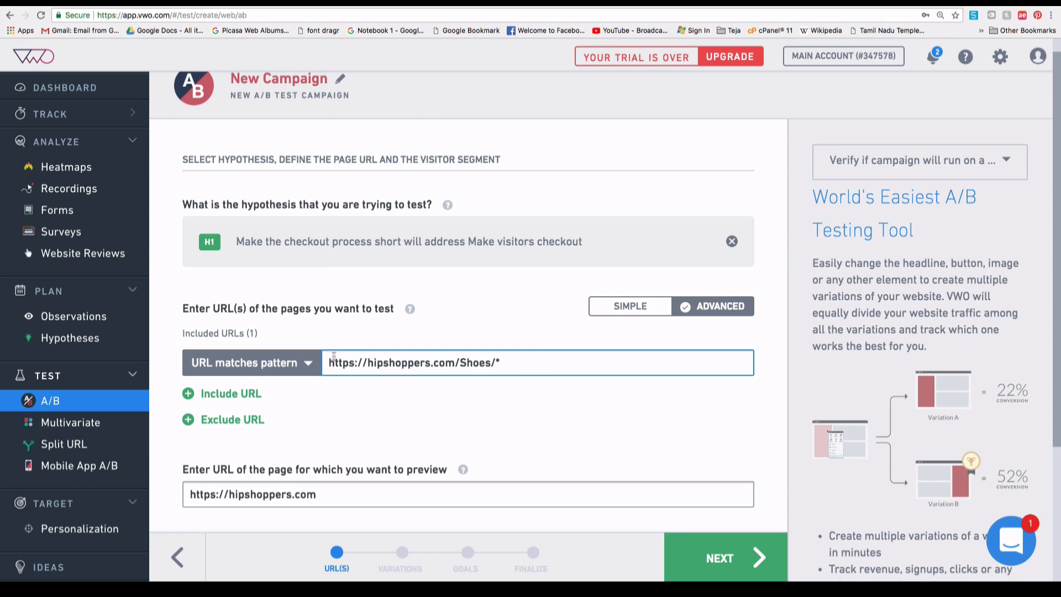
pyautogui.click(287, 364)
pyautogui.click(262, 392)
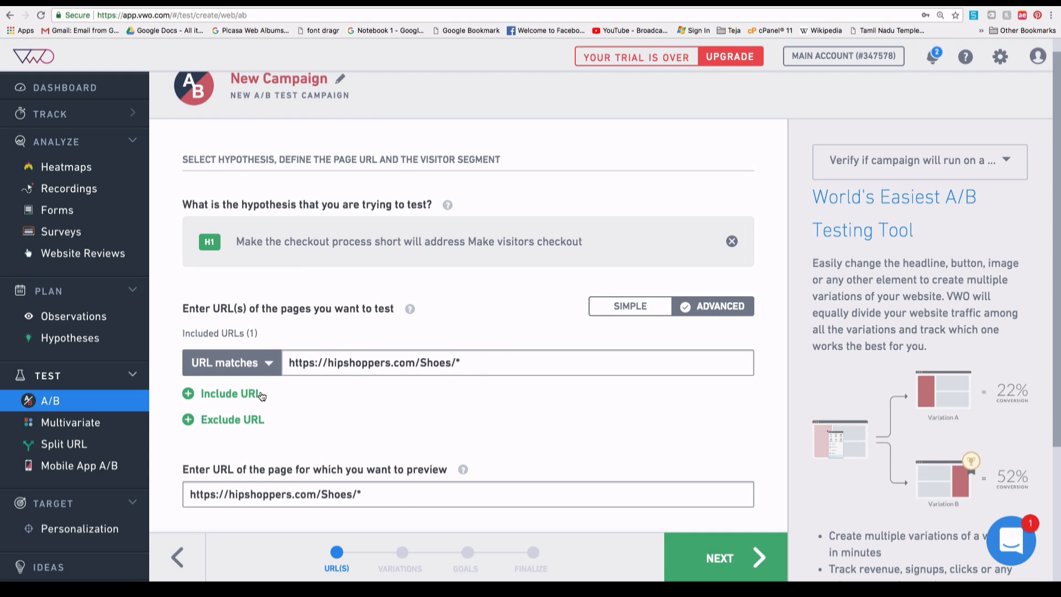
pyautogui.click(463, 369)
pyautogui.moveTo(421, 363); pyautogui.dragTo(498, 376)
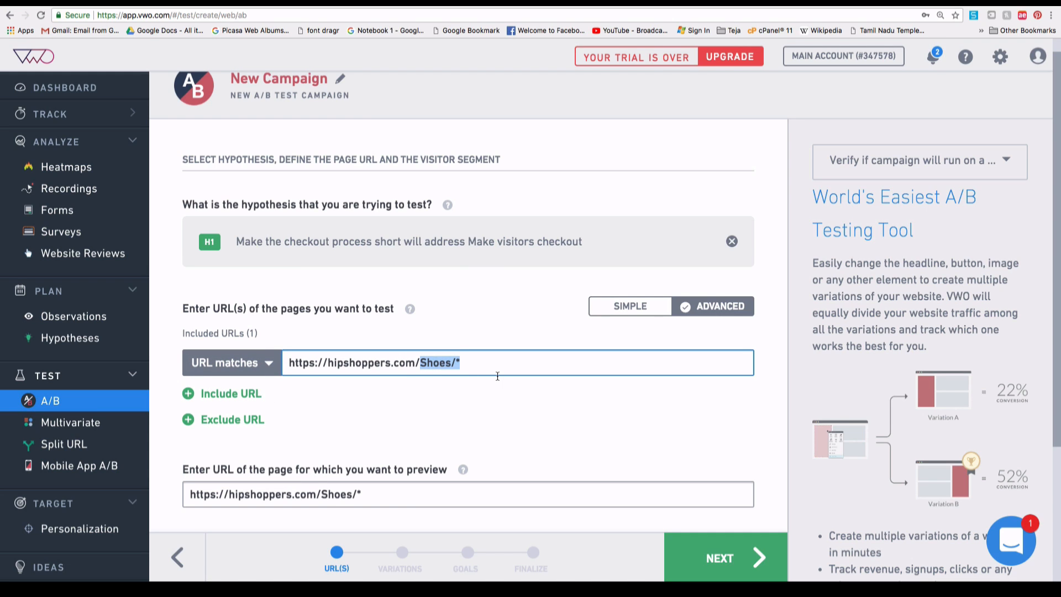
pyautogui.press('BackSpace')
pyautogui.click(466, 403)
pyautogui.scroll(-3, 466, 408)
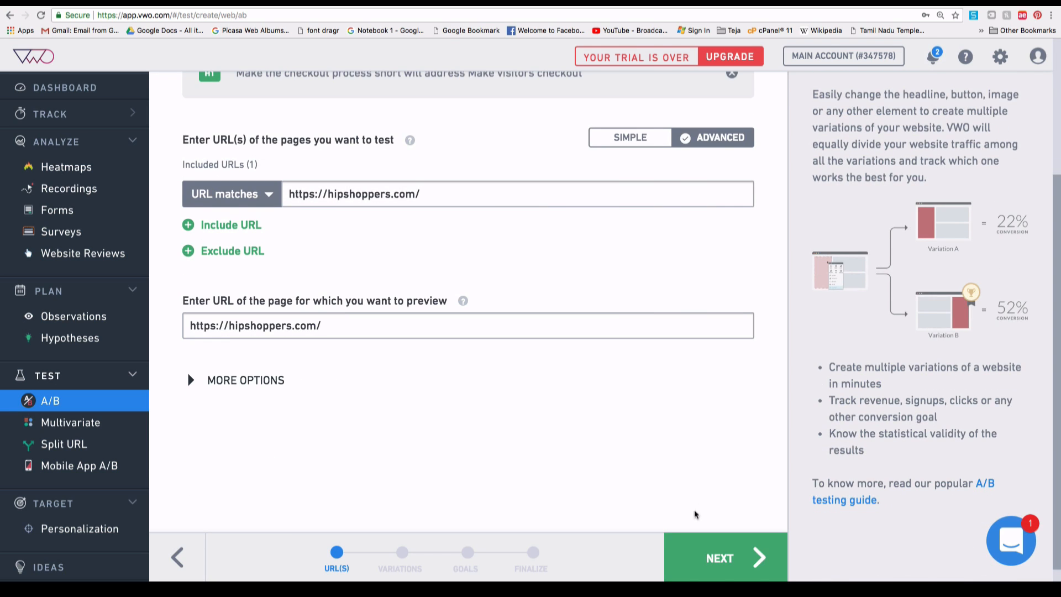
# Advance Campaign 5 to Variations and open Variation 1 in the visual editor tab.
pyautogui.click(712, 555)
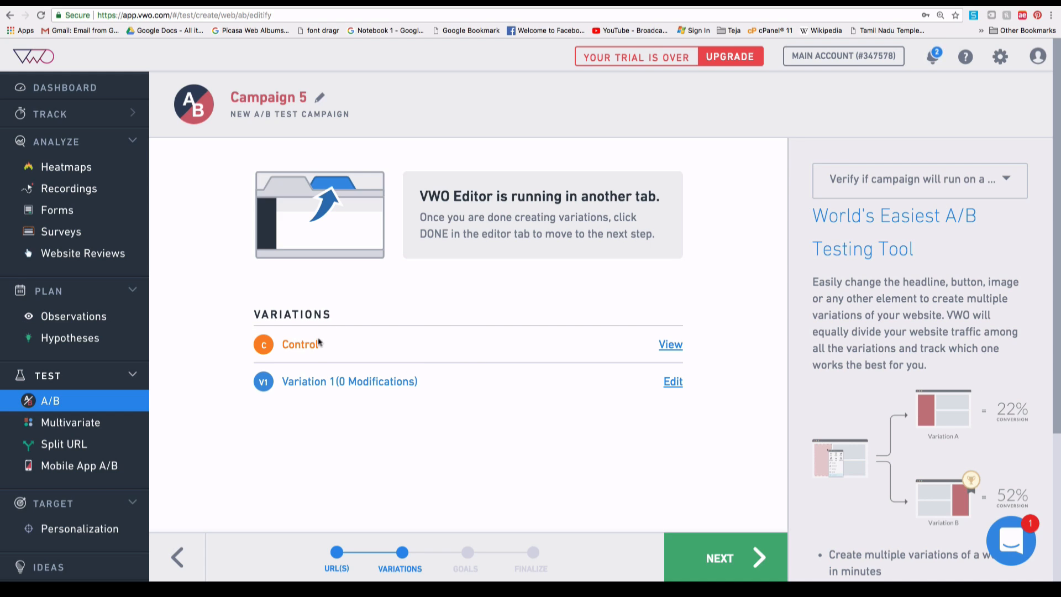
pyautogui.doubleClick(299, 343)
pyautogui.click(369, 353)
pyautogui.click(673, 382)
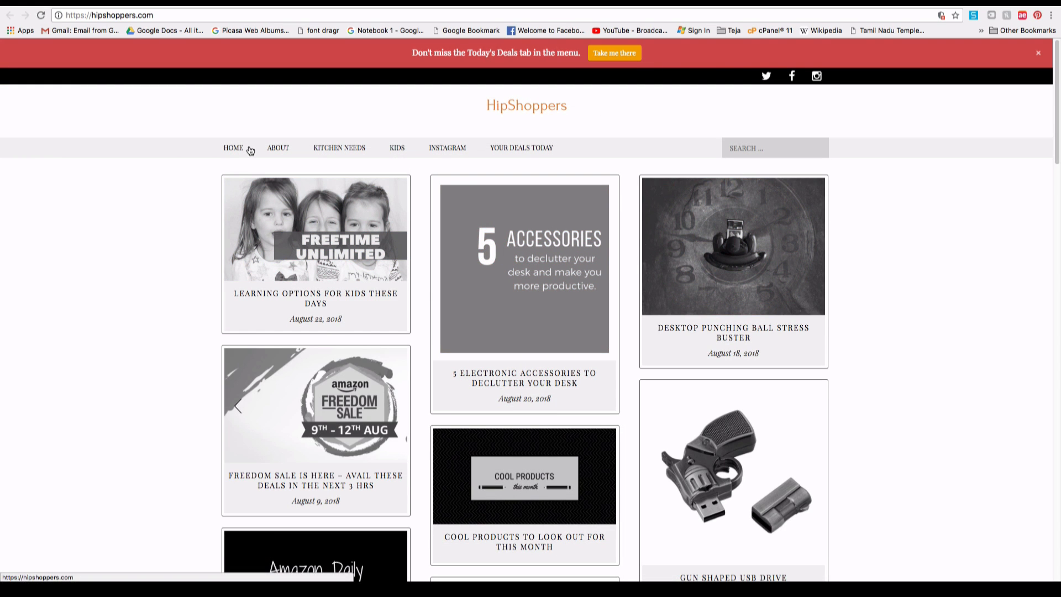
pyautogui.click(372, 7)
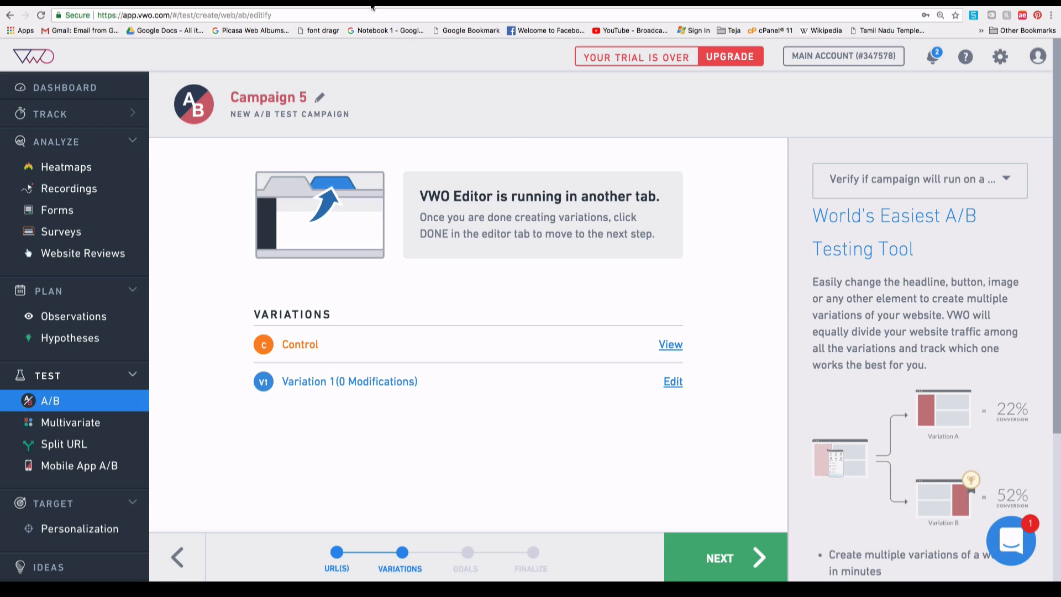
pyautogui.doubleClick(306, 345)
pyautogui.click(395, 362)
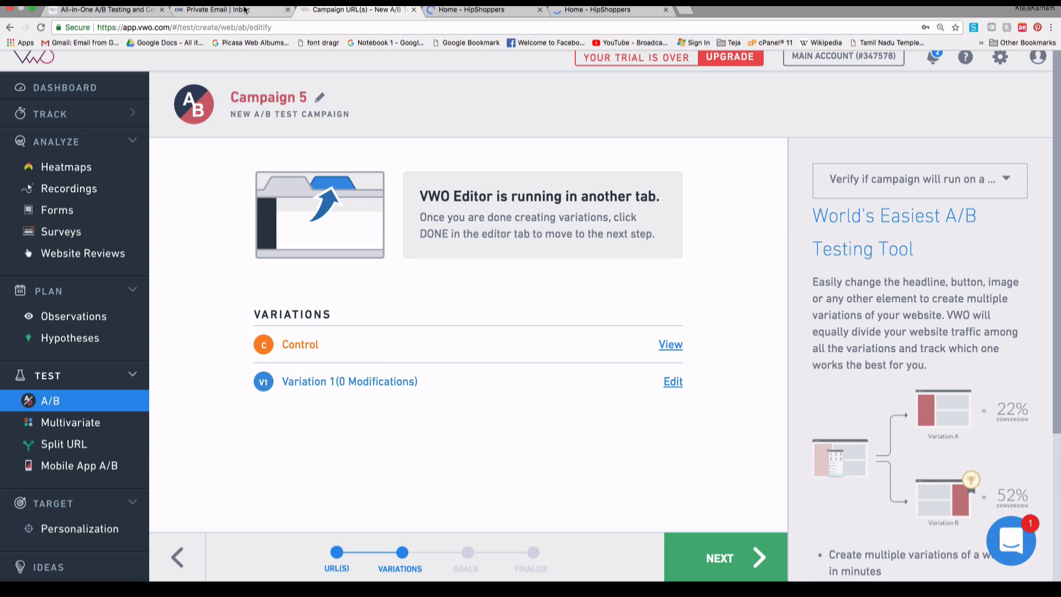
pyautogui.click(456, 15)
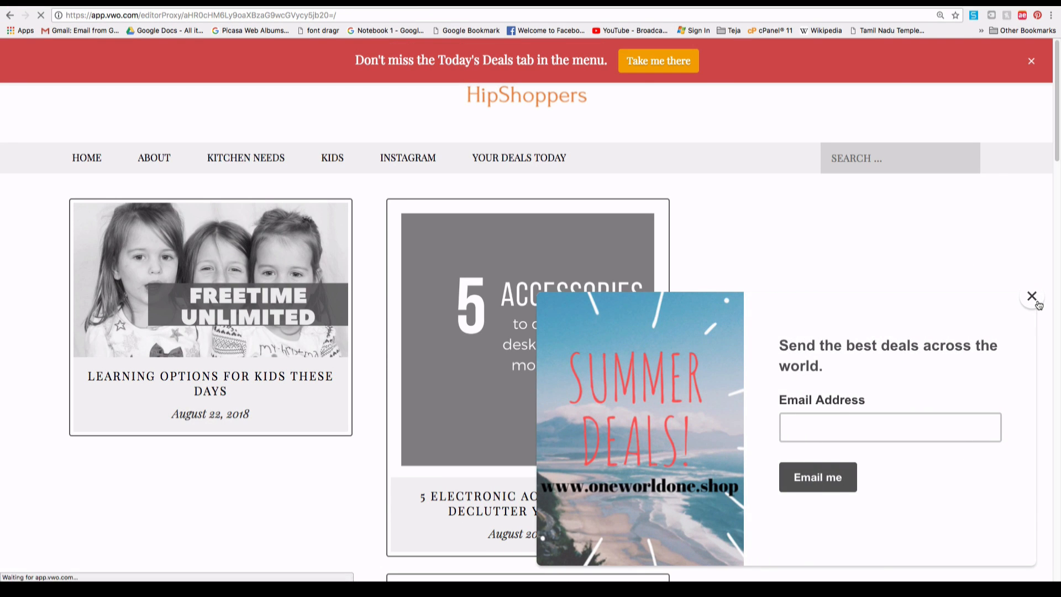
# Close the Summer Deals email popup and return to the top of the HipShoppers homepage.
pyautogui.click(1031, 297)
pyautogui.scroll(-20, 115, 346)
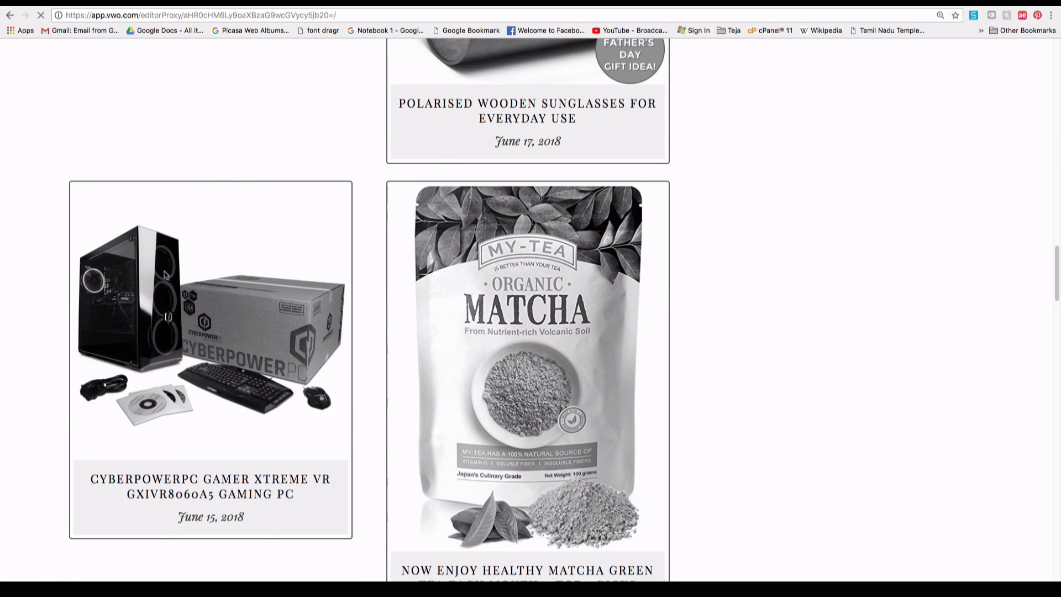
pyautogui.scroll(20, 163, 273)
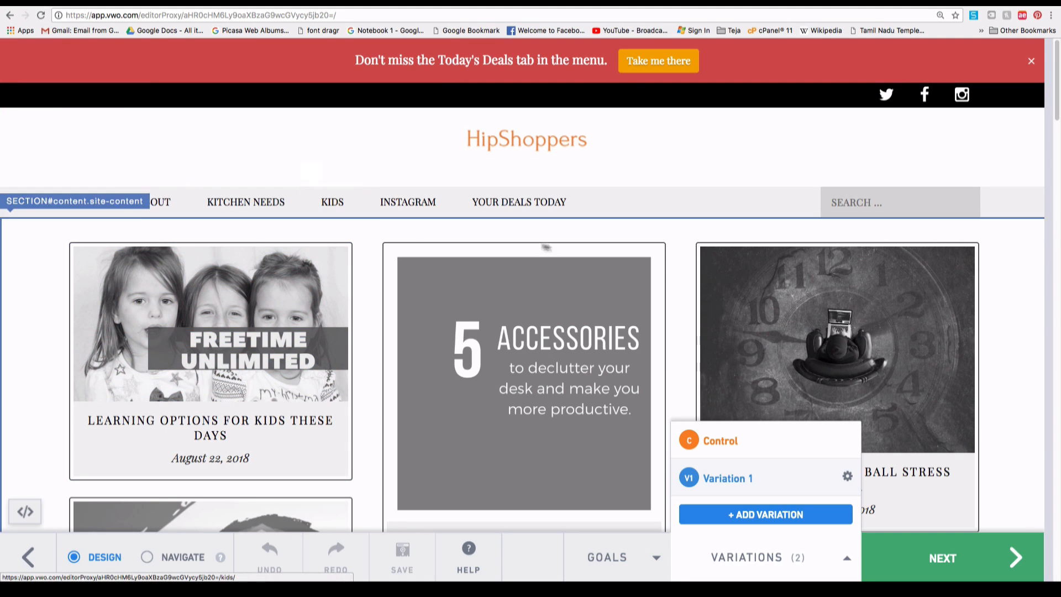
# Try rearranging the whole navigation bar, then discard the change.
pyautogui.click(633, 208)
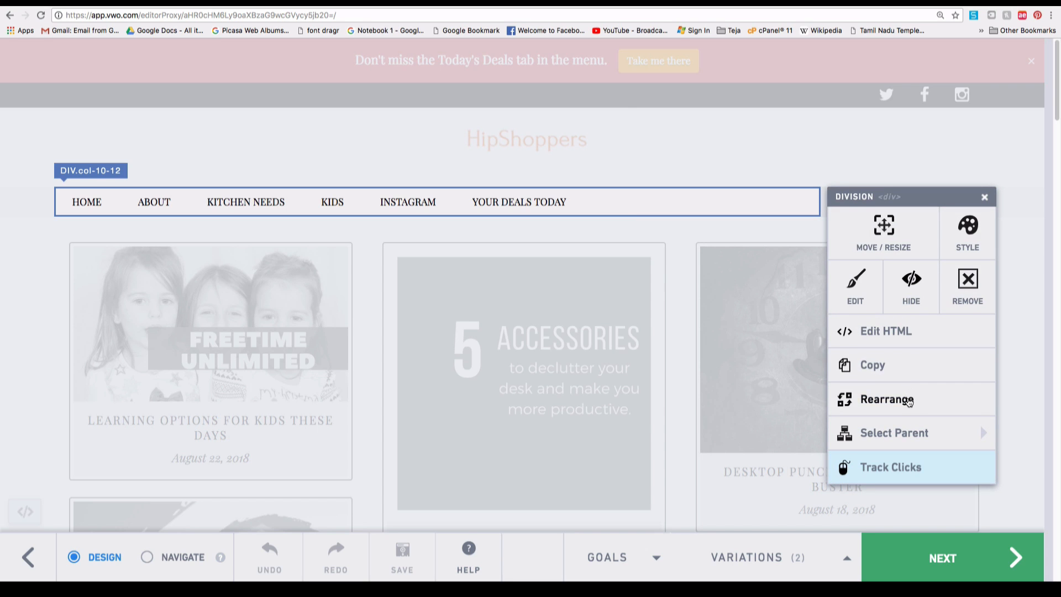
pyautogui.click(900, 400)
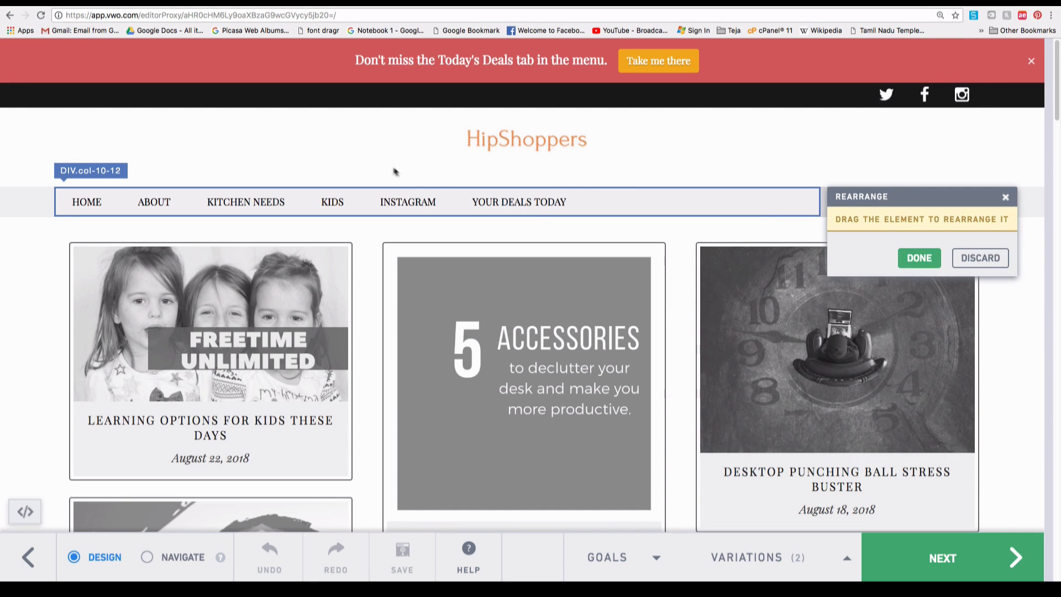
pyautogui.moveTo(591, 207); pyautogui.dragTo(539, 102)
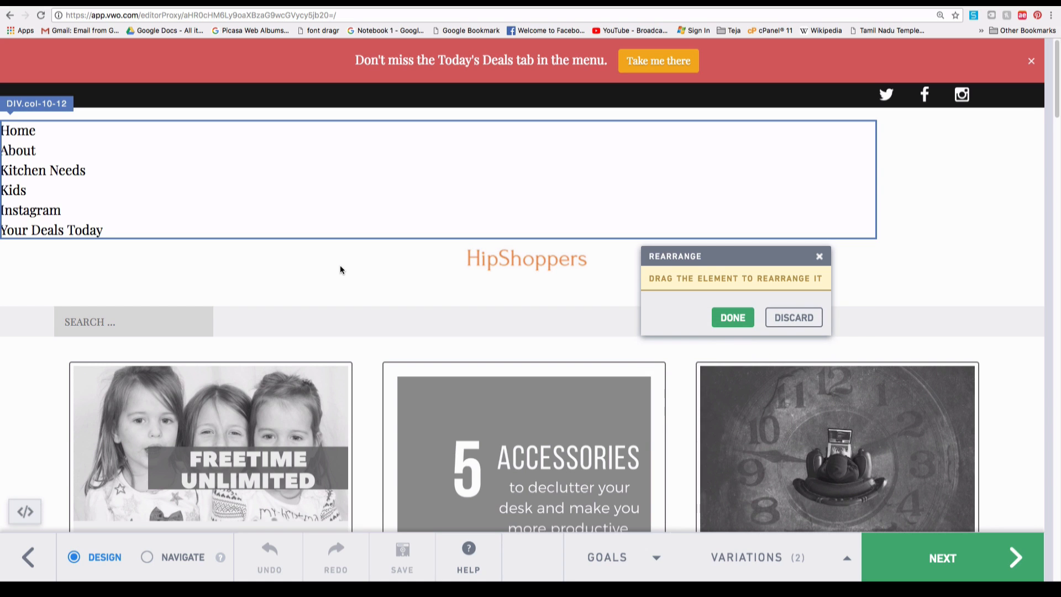
pyautogui.click(794, 320)
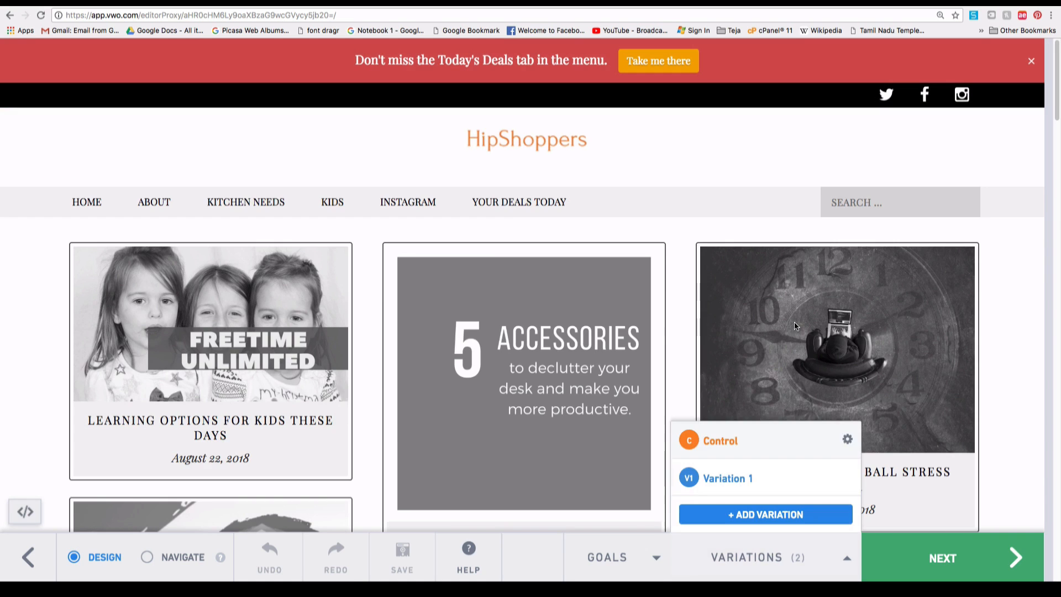
pyautogui.click(469, 209)
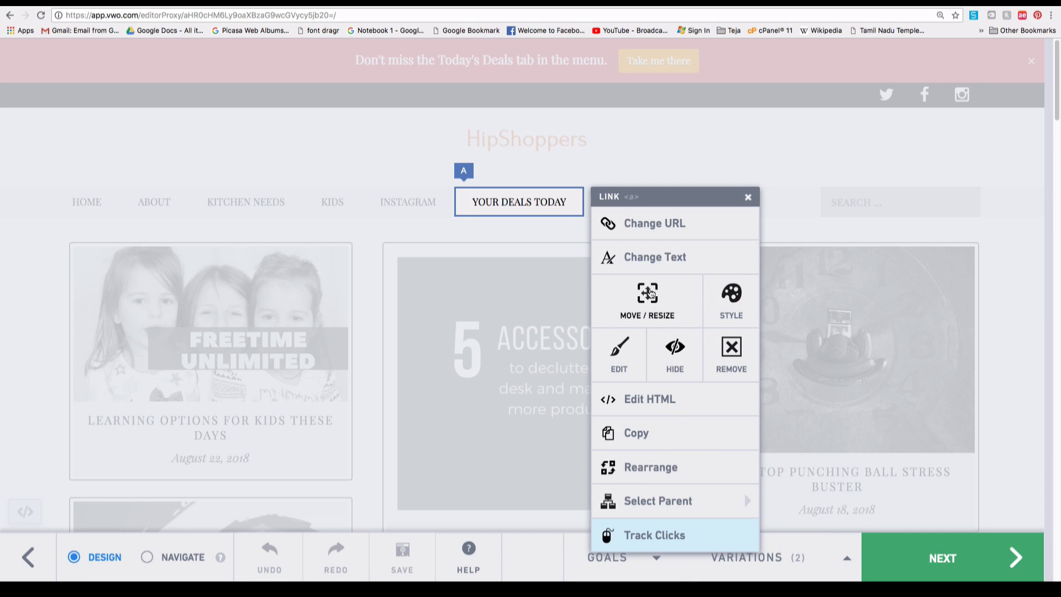
pyautogui.click(719, 204)
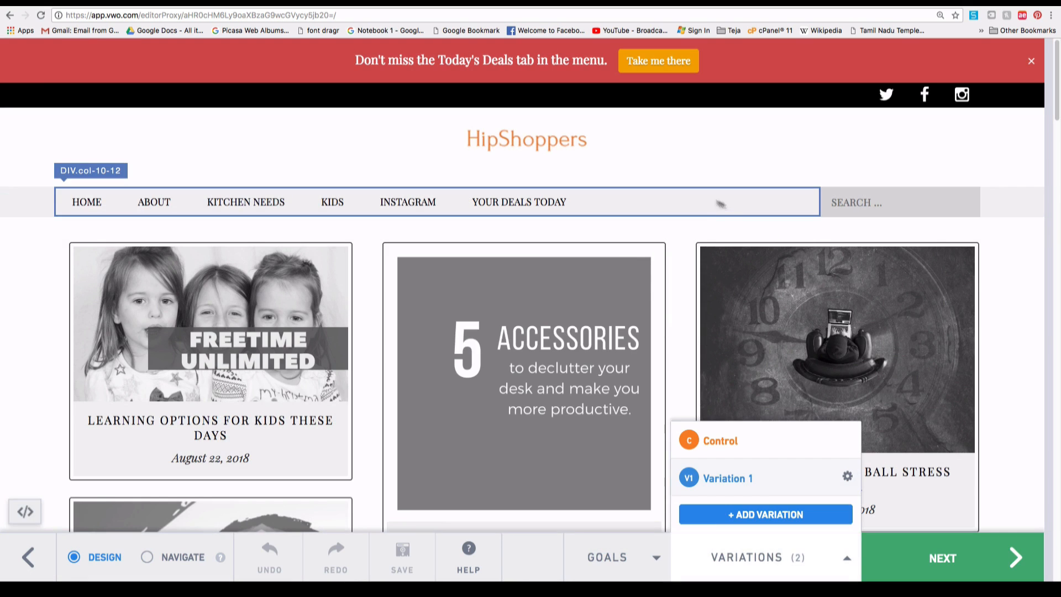
pyautogui.click(685, 200)
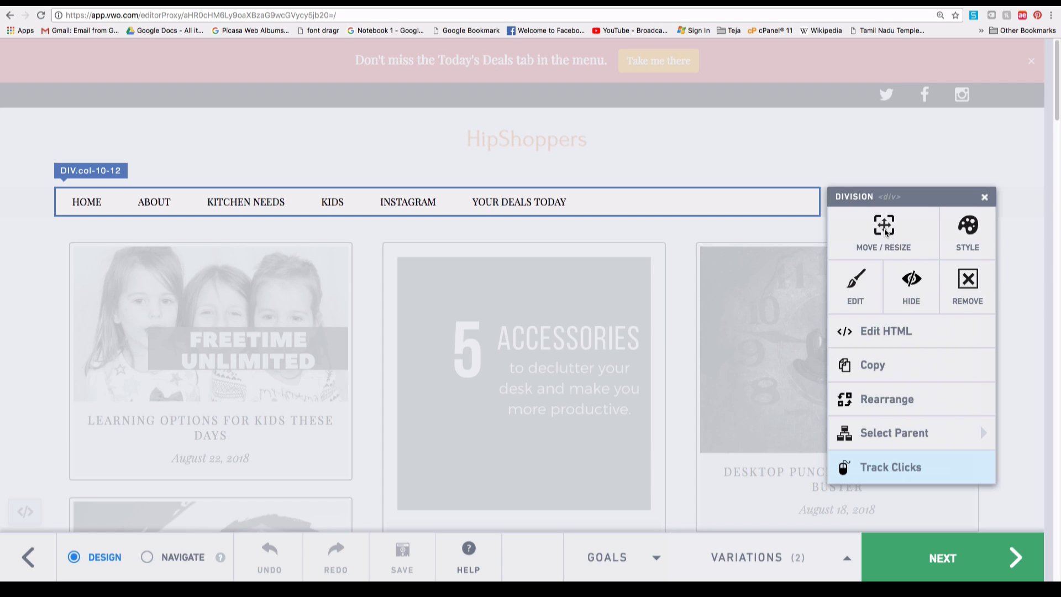
pyautogui.press('Escape')
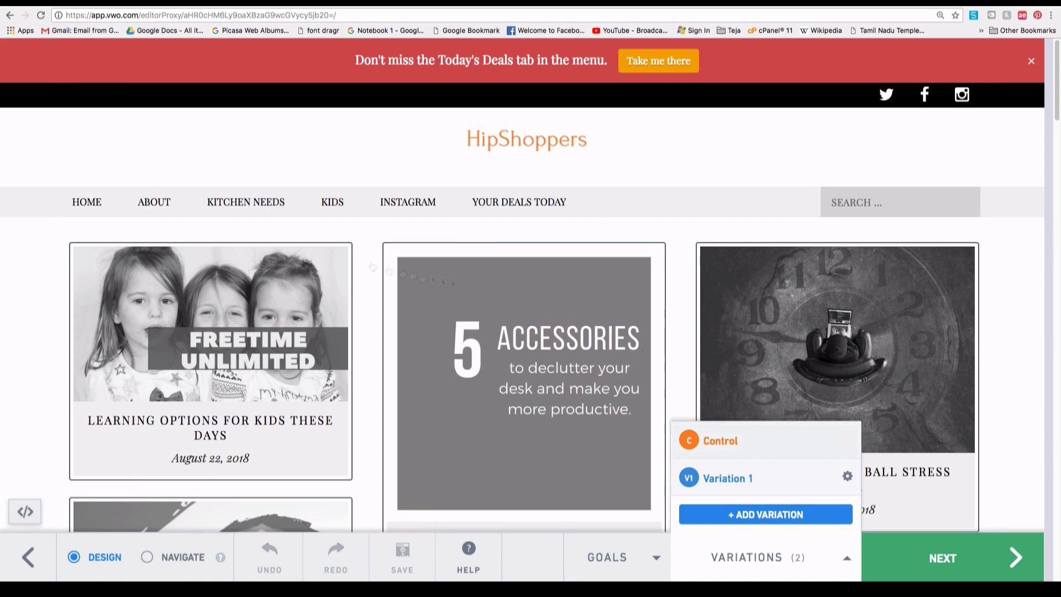
# Change the HOME link text to About Us and hide the ABOUT link.
pyautogui.click(90, 206)
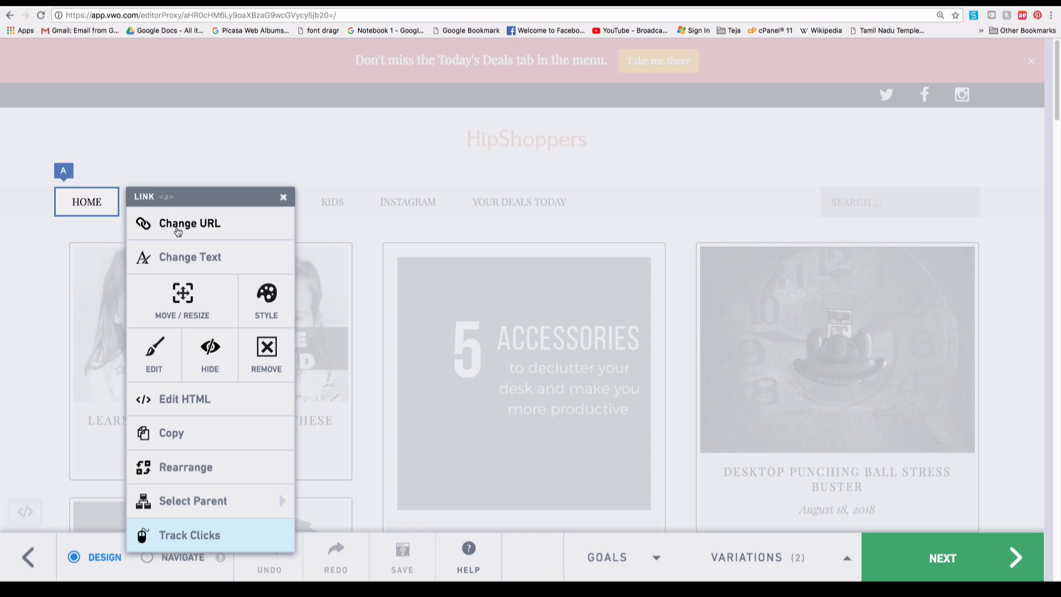
pyautogui.click(217, 259)
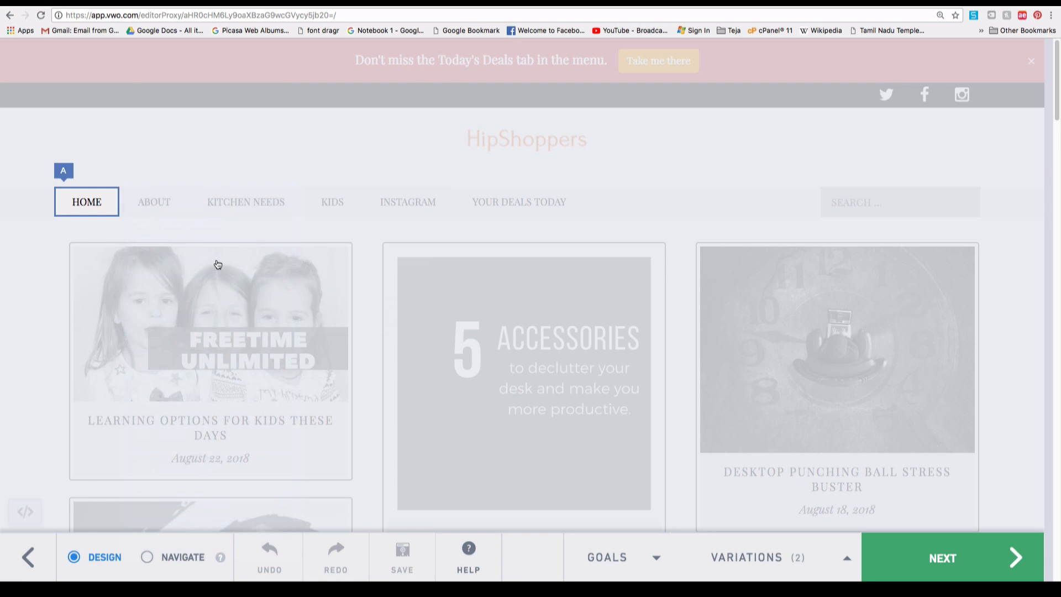
pyautogui.write('About Us')
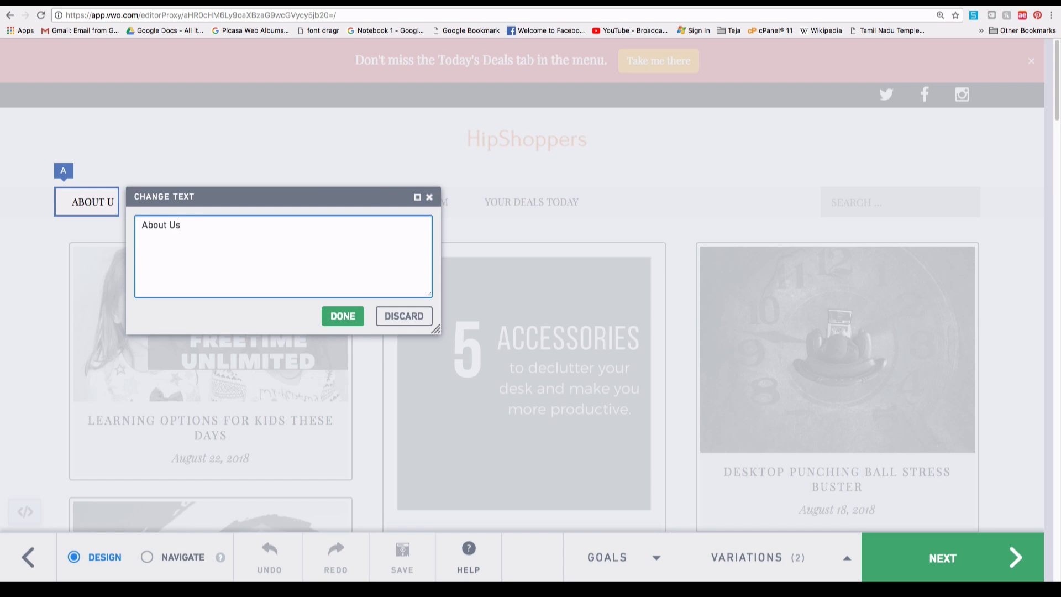
pyautogui.click(351, 316)
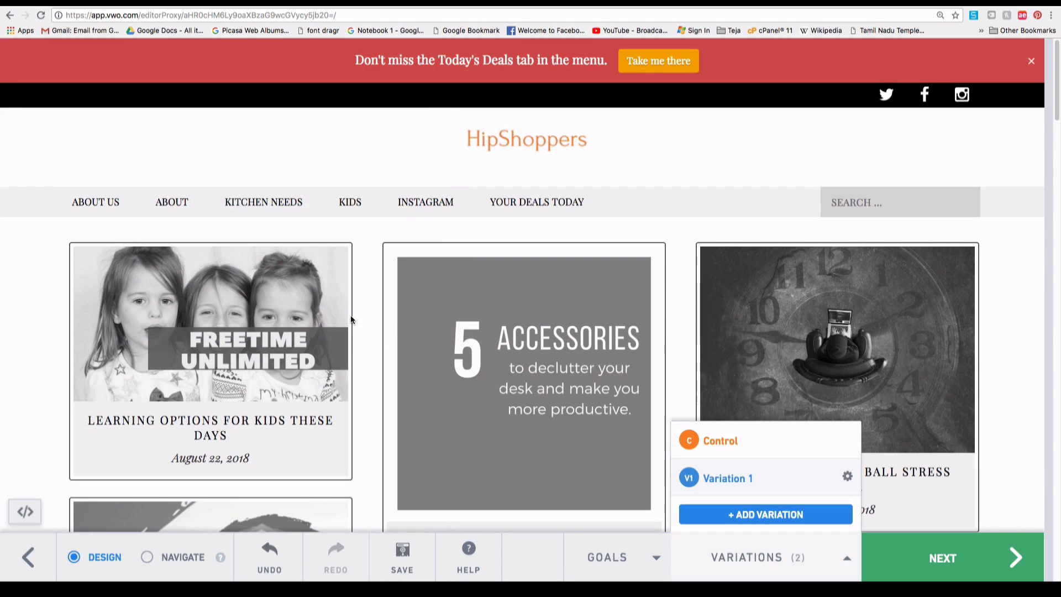
pyautogui.click(189, 209)
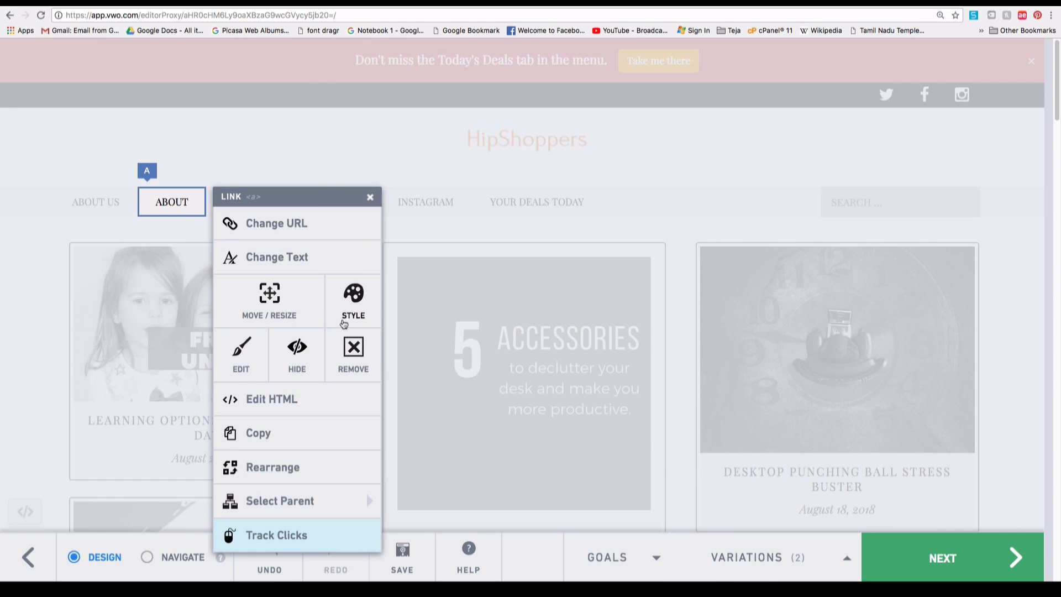
pyautogui.click(297, 353)
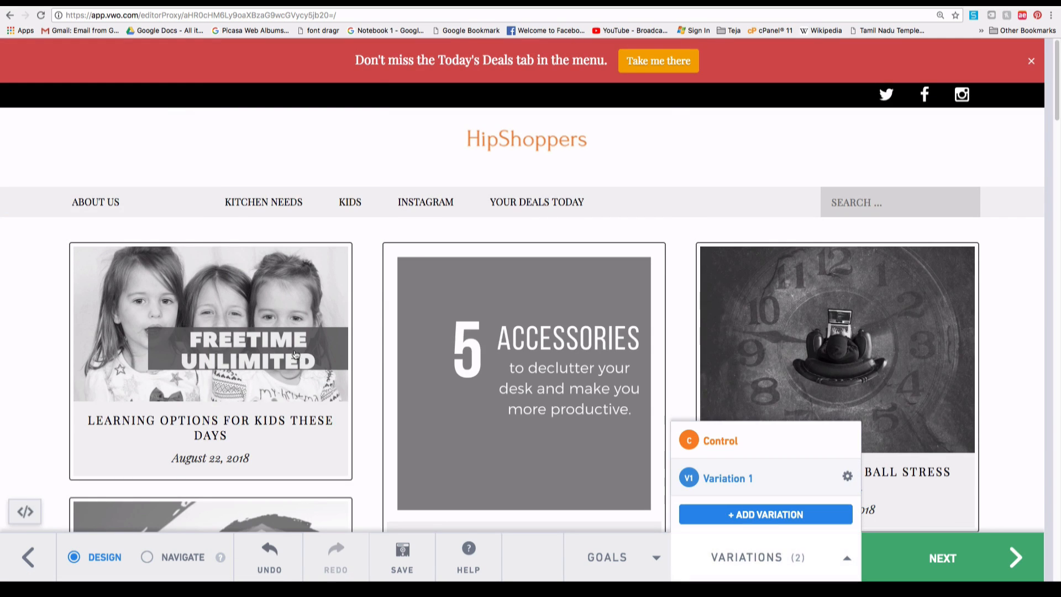
# Move KITCHEN NEEDS left beside ABOUT US, and hide the KIDS and INSTAGRAM links.
pyautogui.click(237, 211)
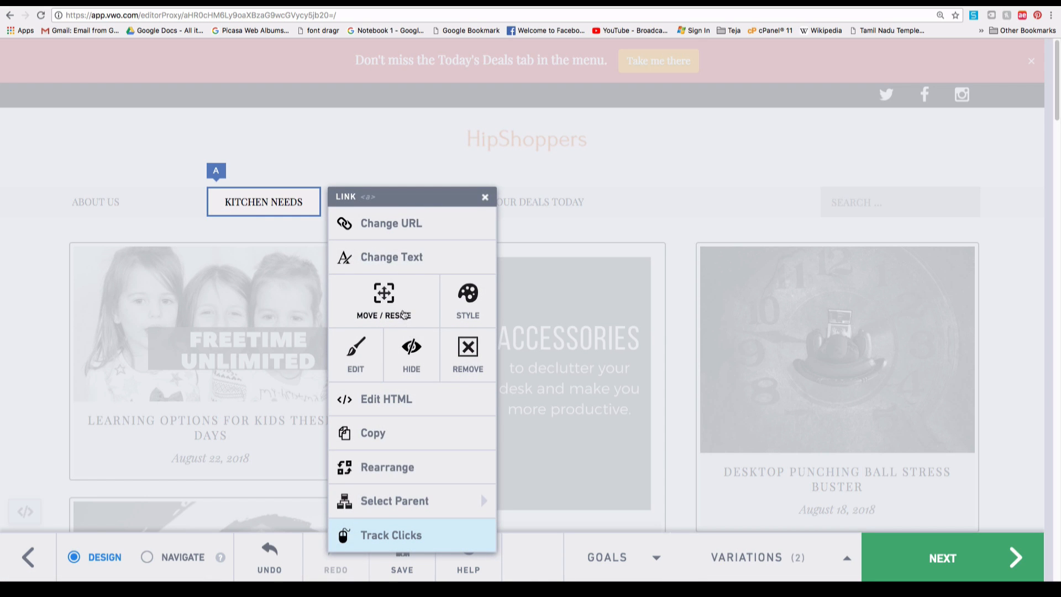
pyautogui.click(405, 300)
pyautogui.moveTo(281, 212); pyautogui.dragTo(204, 215)
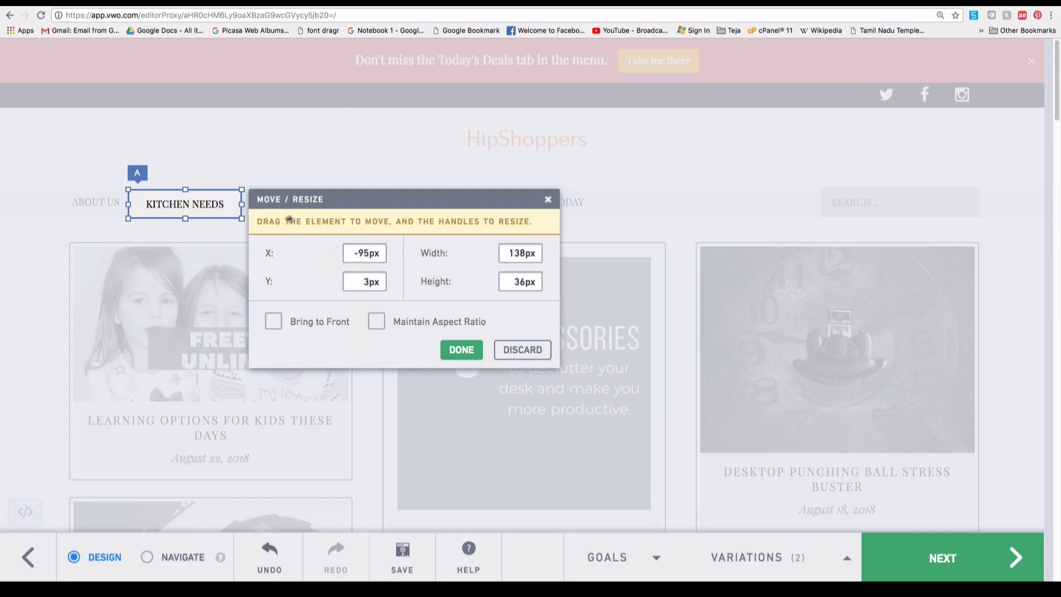
pyautogui.click(458, 350)
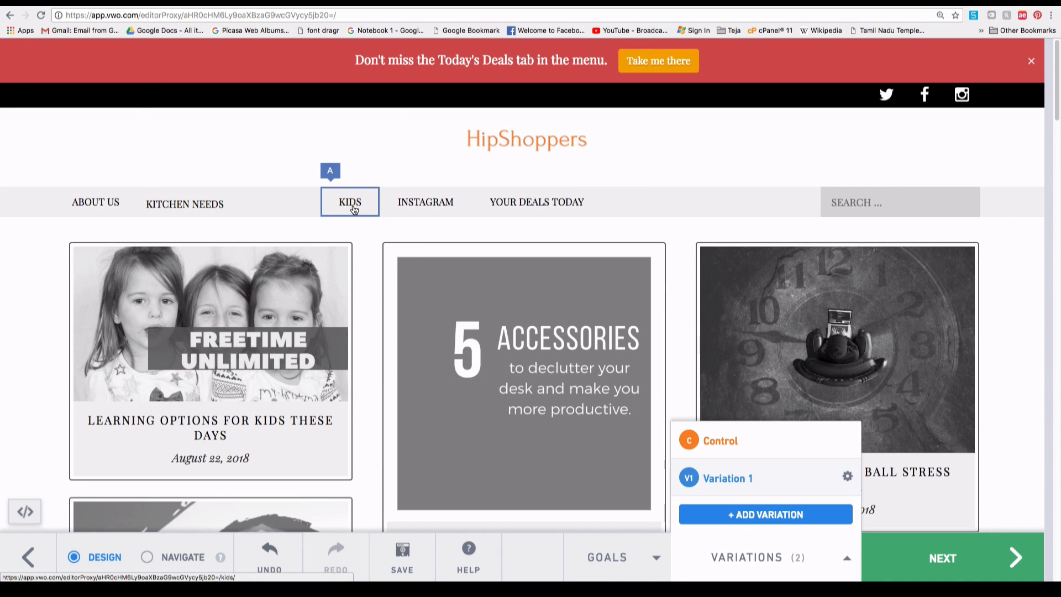
pyautogui.click(354, 210)
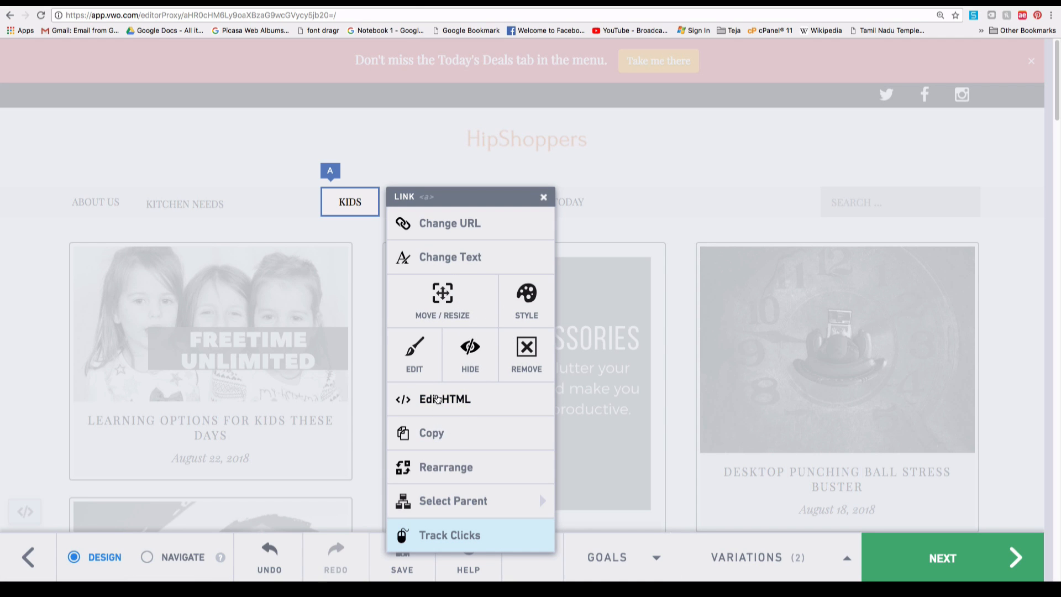
pyautogui.click(464, 353)
pyautogui.click(426, 206)
pyautogui.click(538, 369)
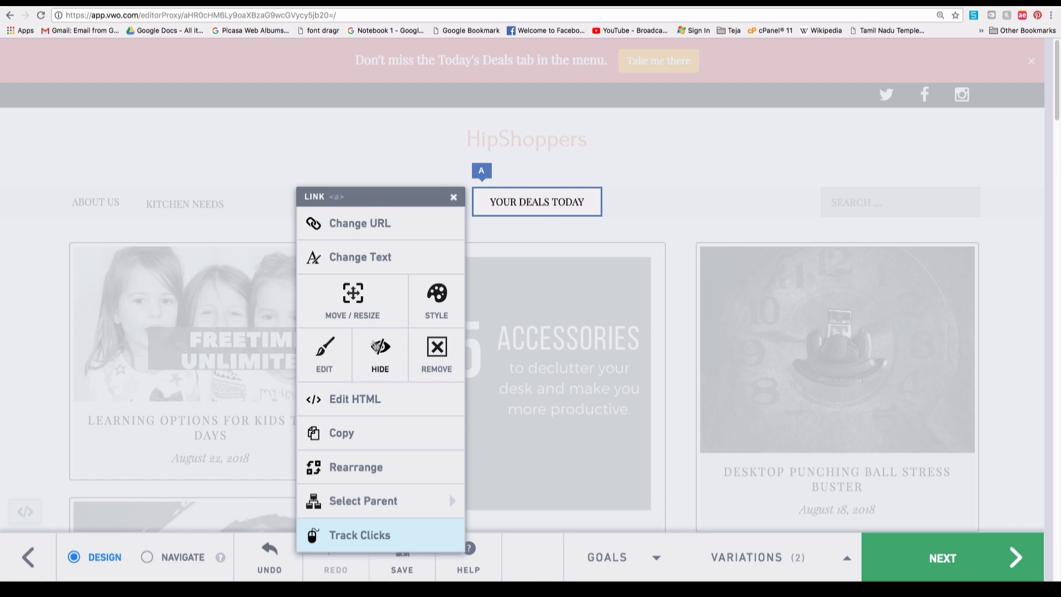
# Place YOUR DEALS TODAY beside KITCHEN NEEDS, then nudge KITCHEN NEEDS to line up.
pyautogui.click(349, 313)
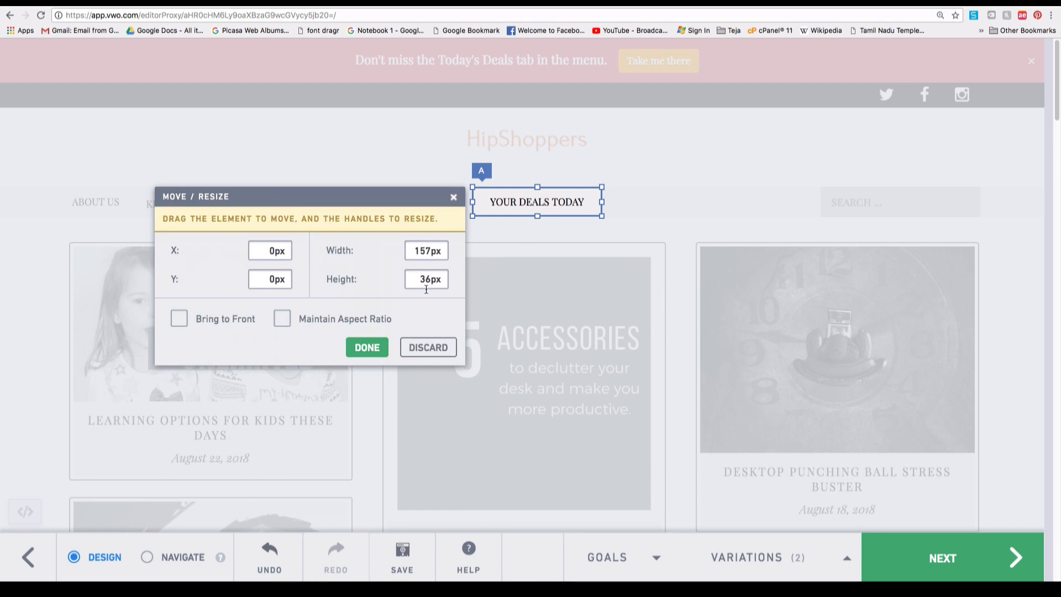
pyautogui.moveTo(540, 205); pyautogui.dragTo(286, 207)
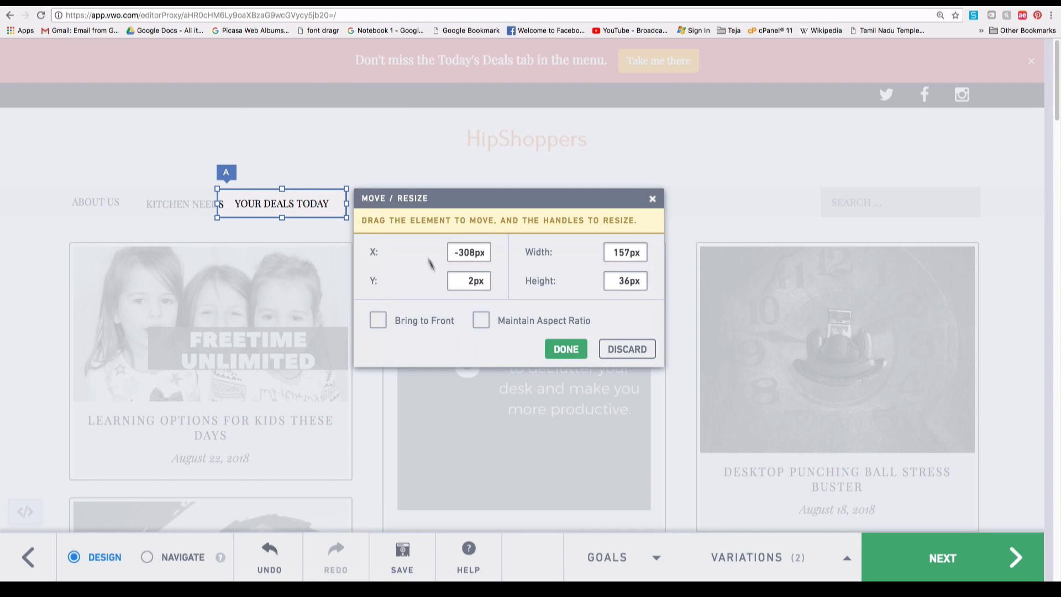
pyautogui.click(556, 353)
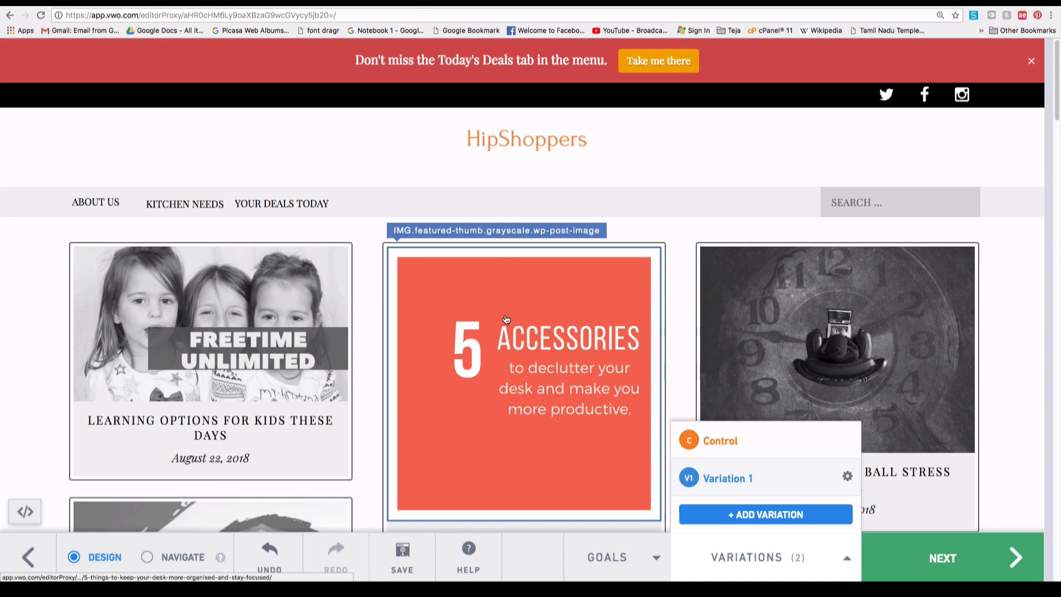
pyautogui.click(166, 200)
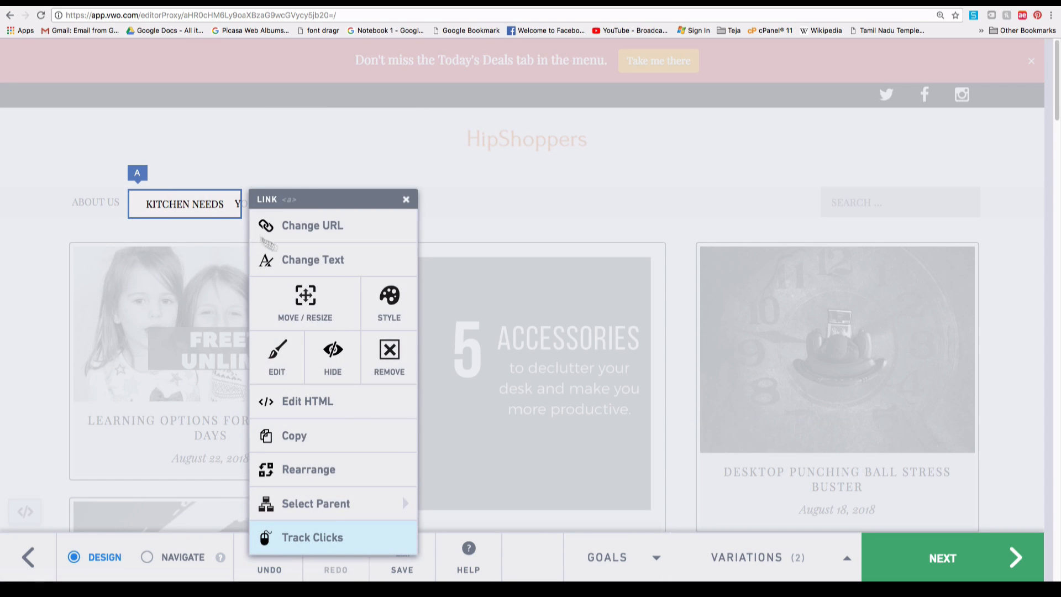
pyautogui.click(305, 301)
pyautogui.moveTo(197, 207); pyautogui.dragTo(188, 205)
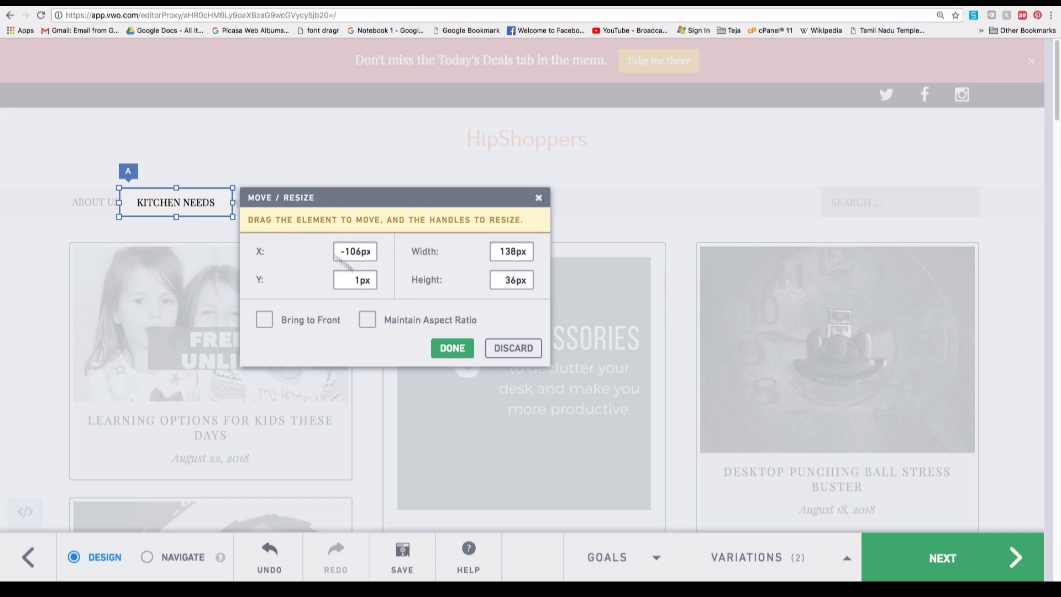
pyautogui.click(452, 351)
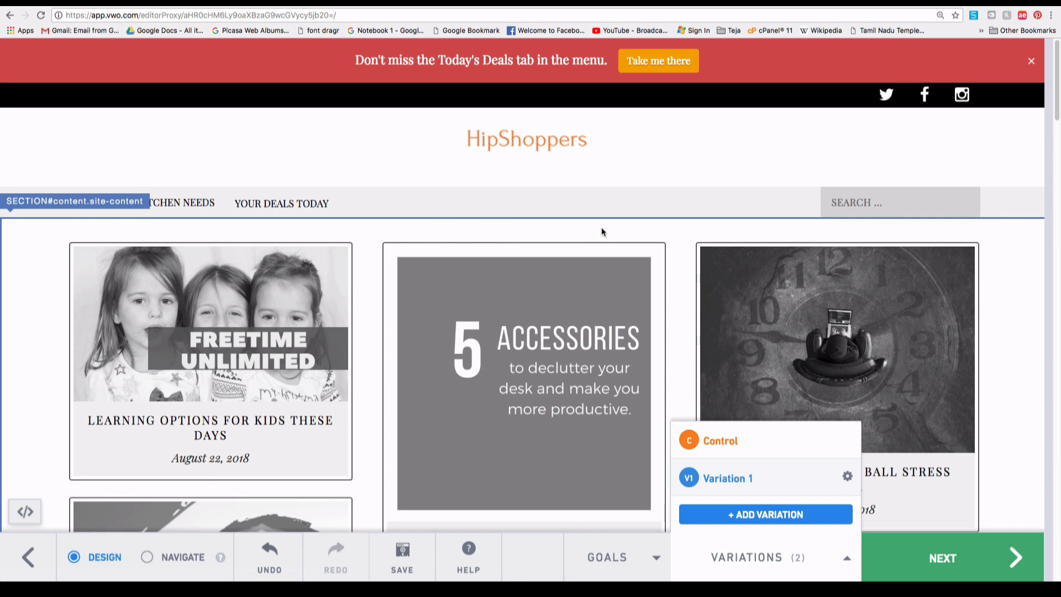
# Lower the footer Quick Links block's font size from 11px to 9px in the Style panel.
pyautogui.scroll(-3, 535, 275)
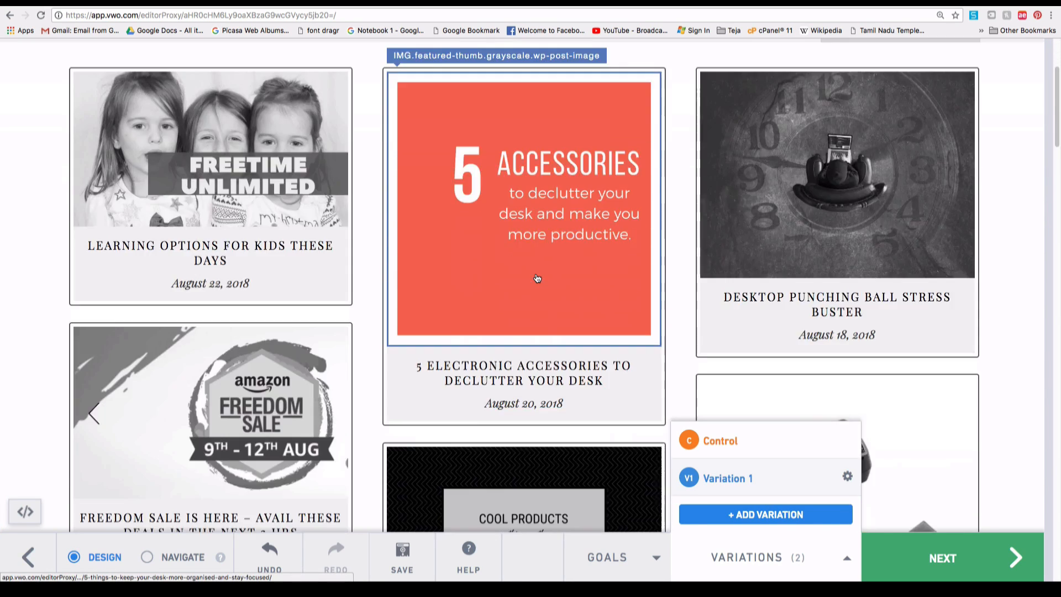
pyautogui.scroll(-3, 536, 278)
pyautogui.scroll(-6, 537, 278)
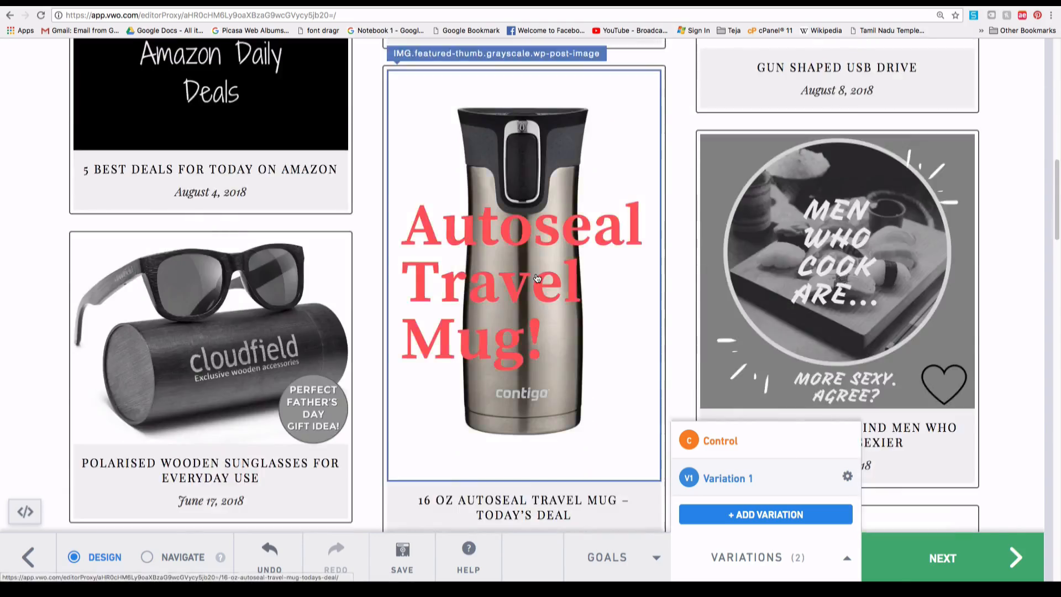
pyautogui.scroll(-20, 537, 278)
pyautogui.scroll(6, 537, 281)
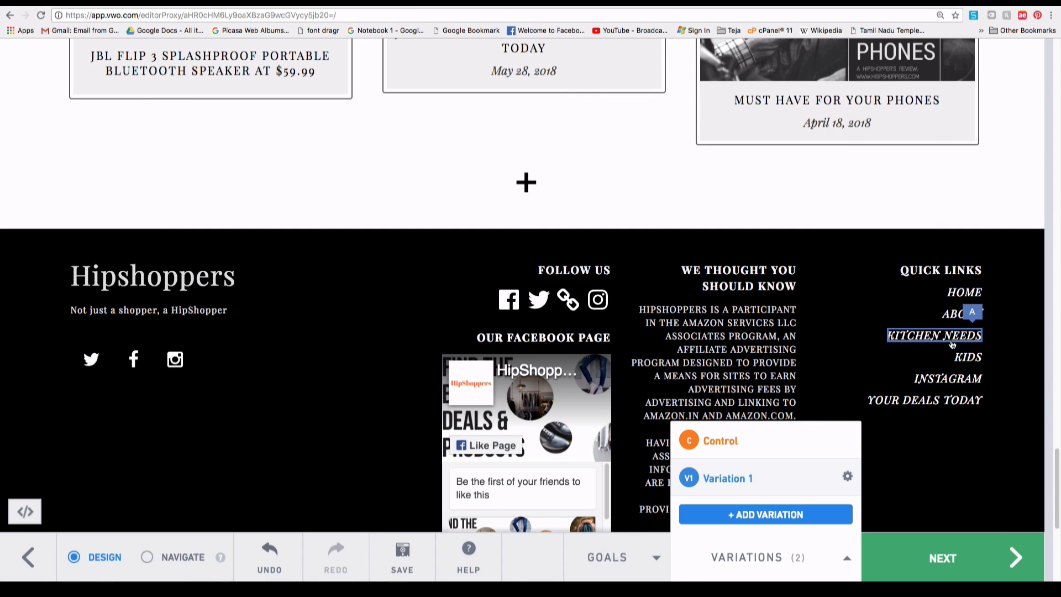
pyautogui.click(984, 374)
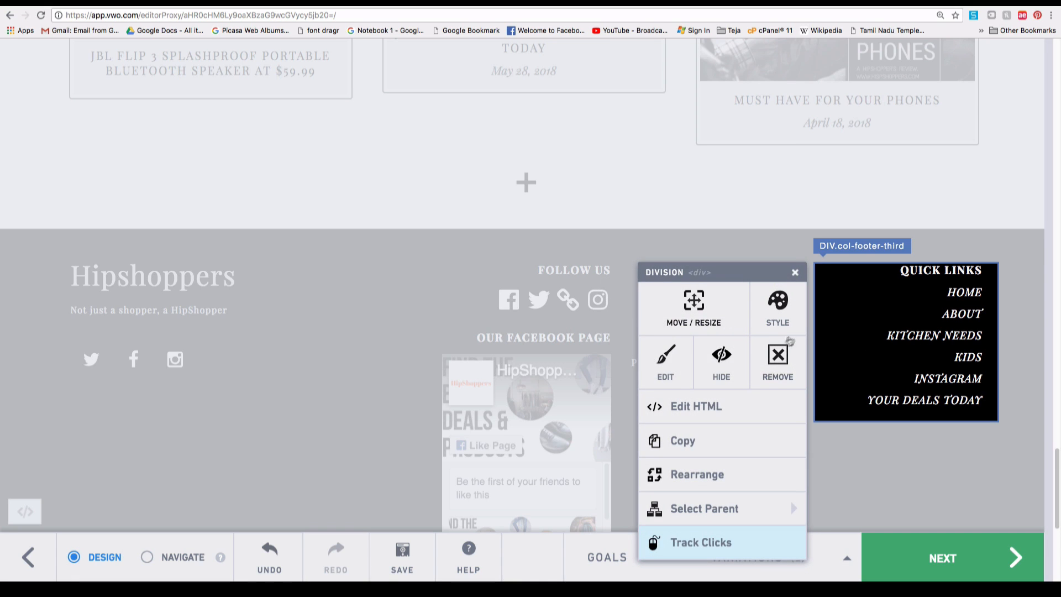
pyautogui.click(780, 310)
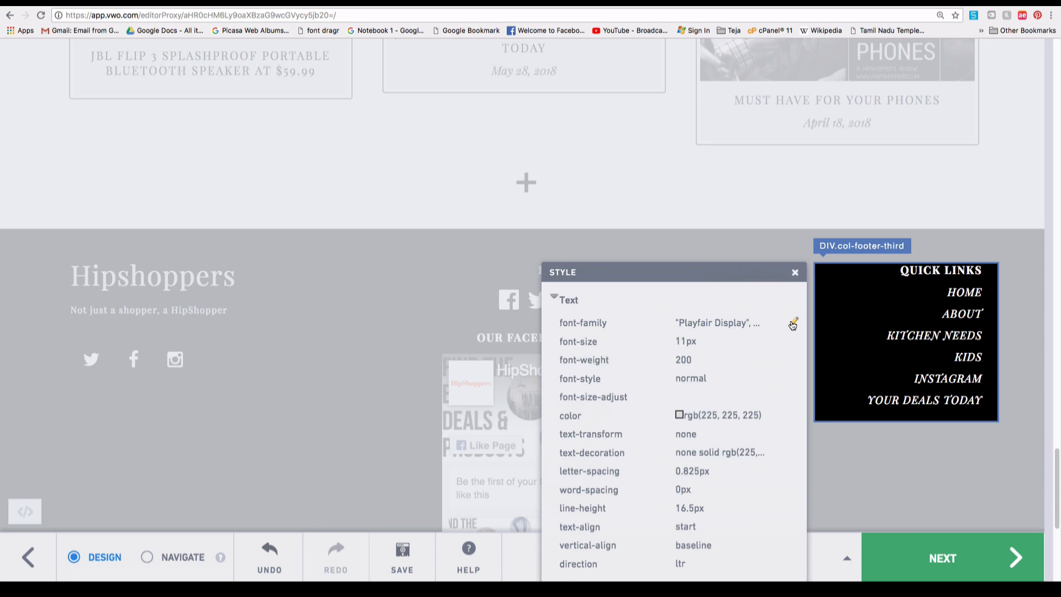
pyautogui.click(734, 329)
pyautogui.click(690, 342)
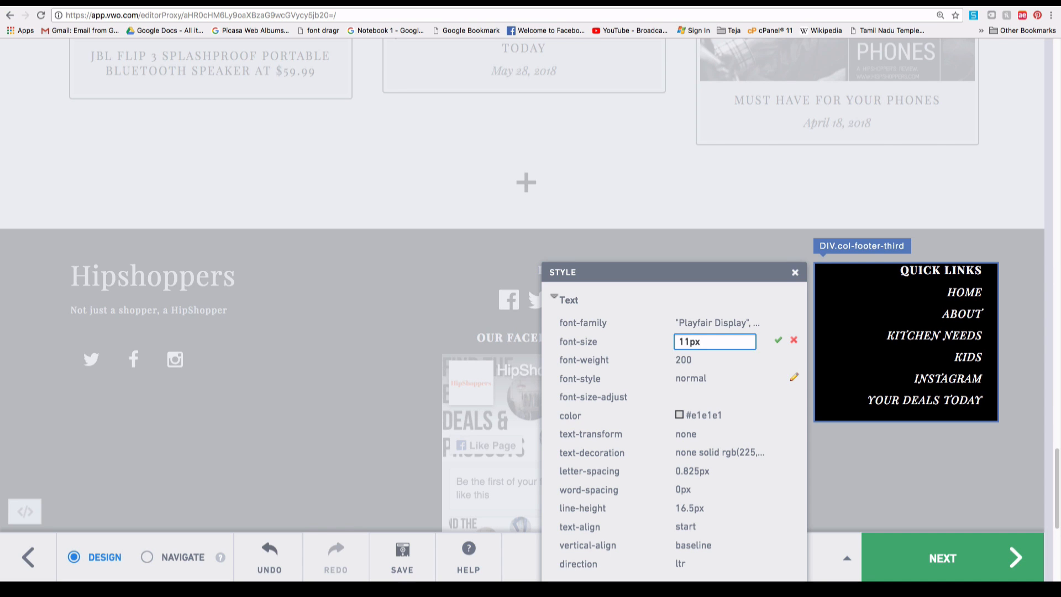
pyautogui.press('Return')
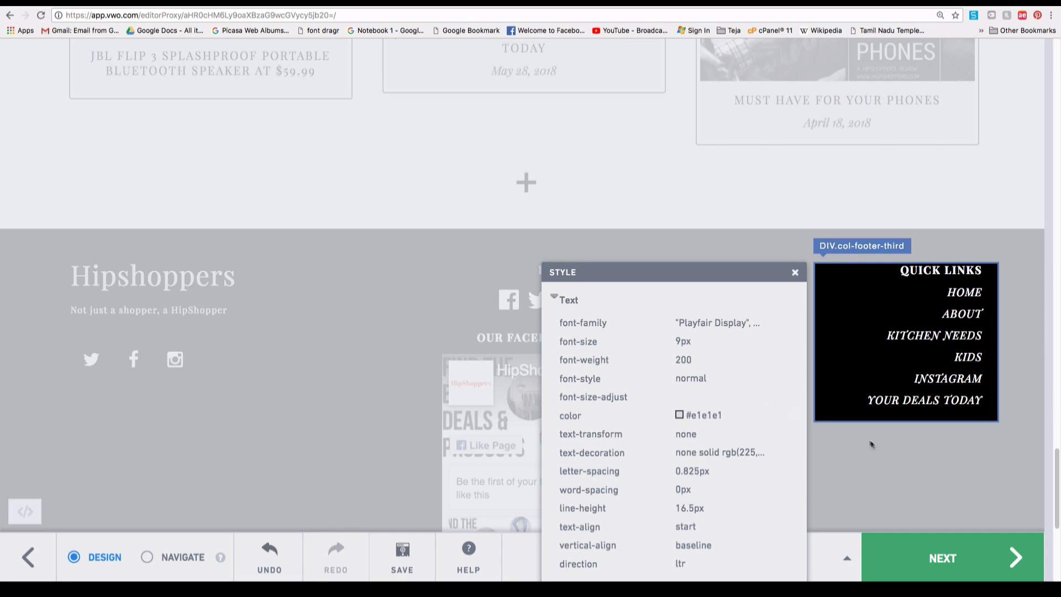
pyautogui.click(893, 457)
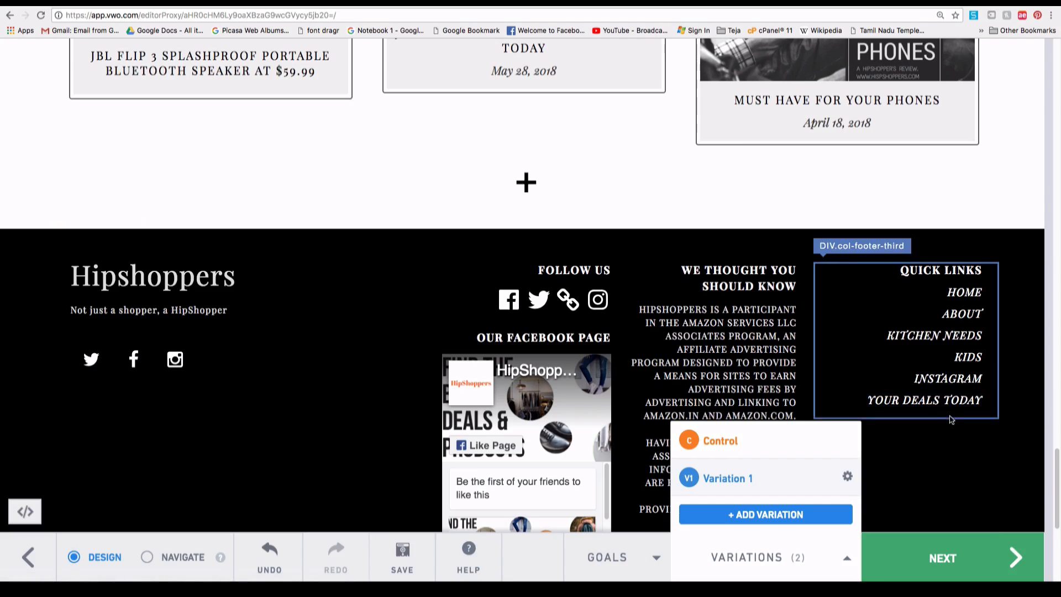
pyautogui.scroll(-5, 935, 443)
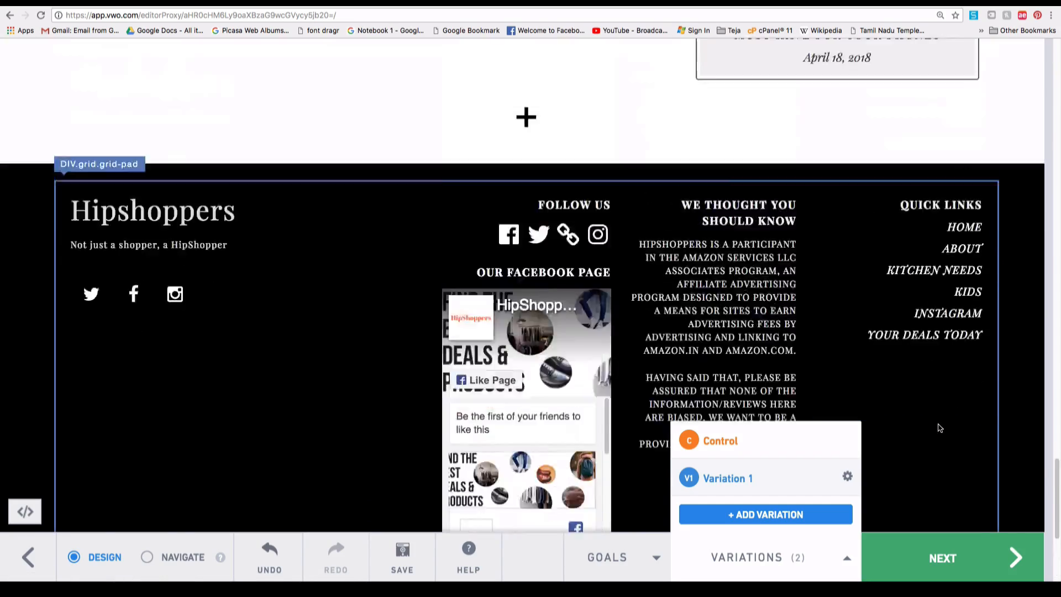
# Select the USB drive image's parent DIV #page.hfeed.site and try dragging it in rearrange mode.
pyautogui.scroll(15, 939, 428)
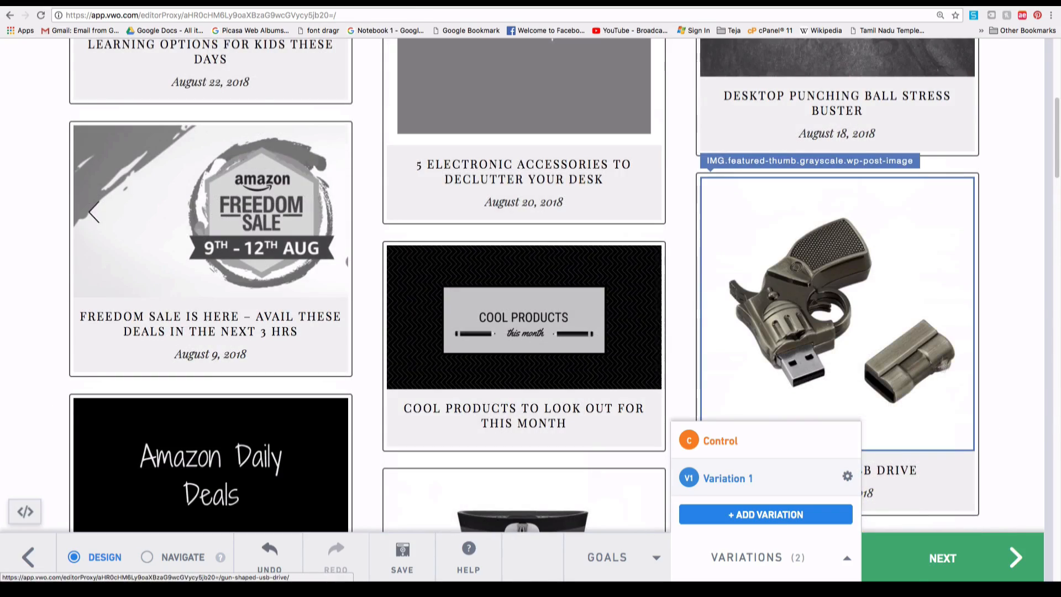
pyautogui.click(935, 283)
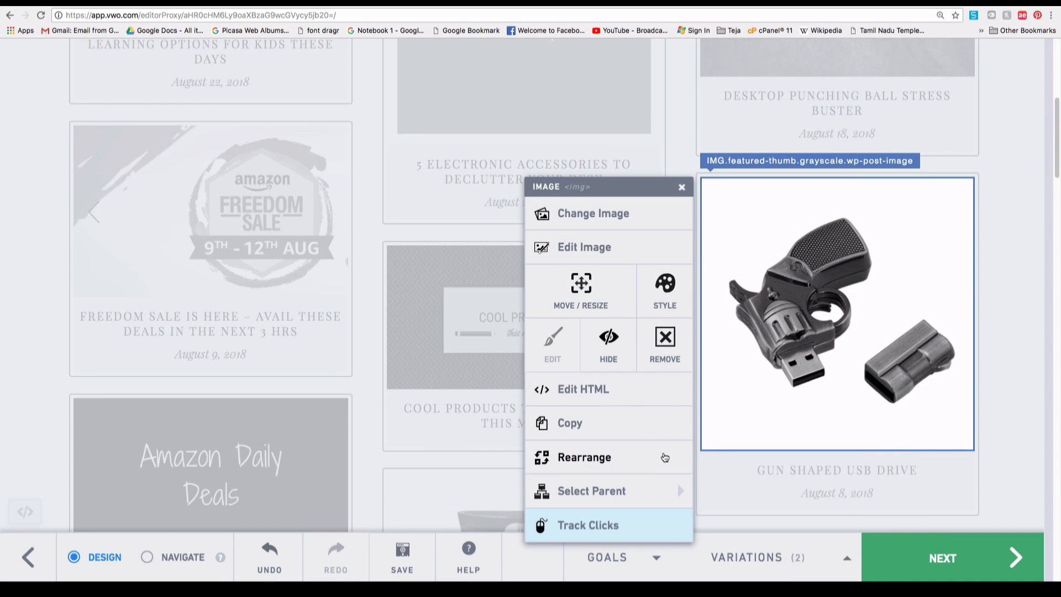
pyautogui.moveTo(608, 491)
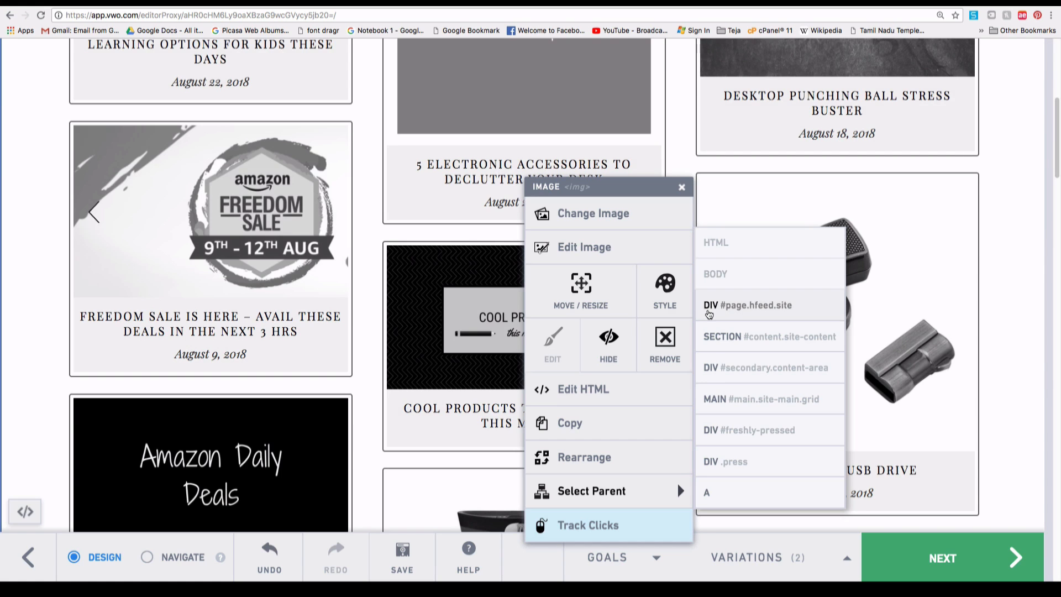
pyautogui.click(709, 311)
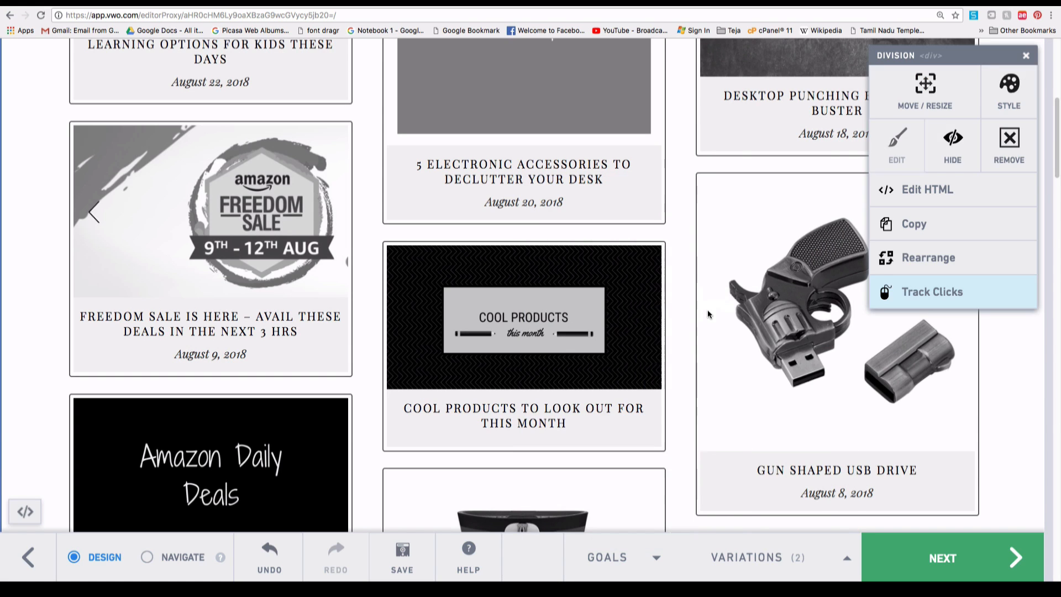
pyautogui.click(920, 258)
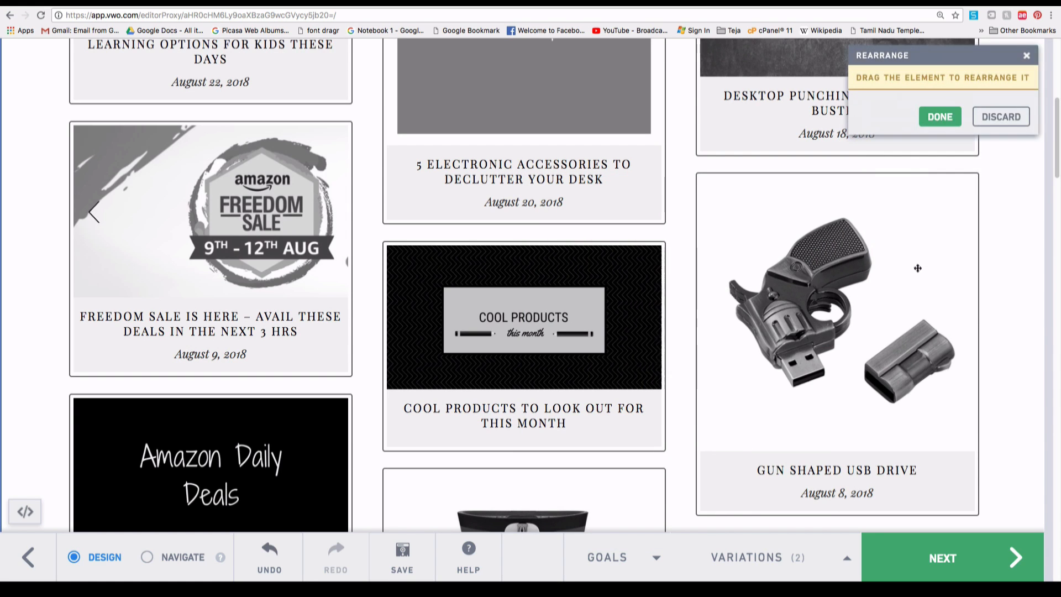
pyautogui.moveTo(879, 296); pyautogui.dragTo(734, 264)
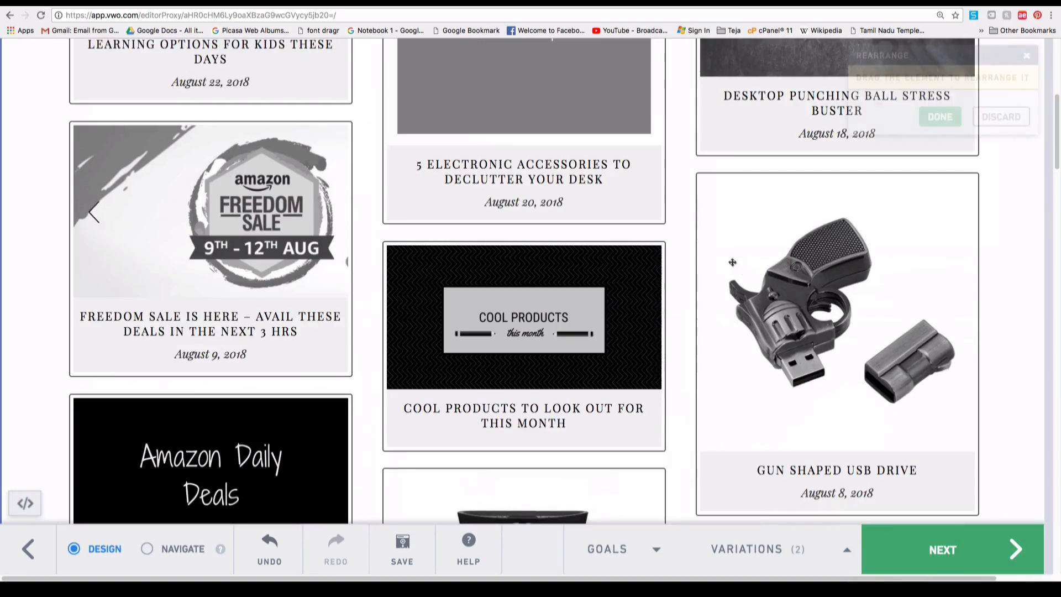
pyautogui.scroll(7, 732, 263)
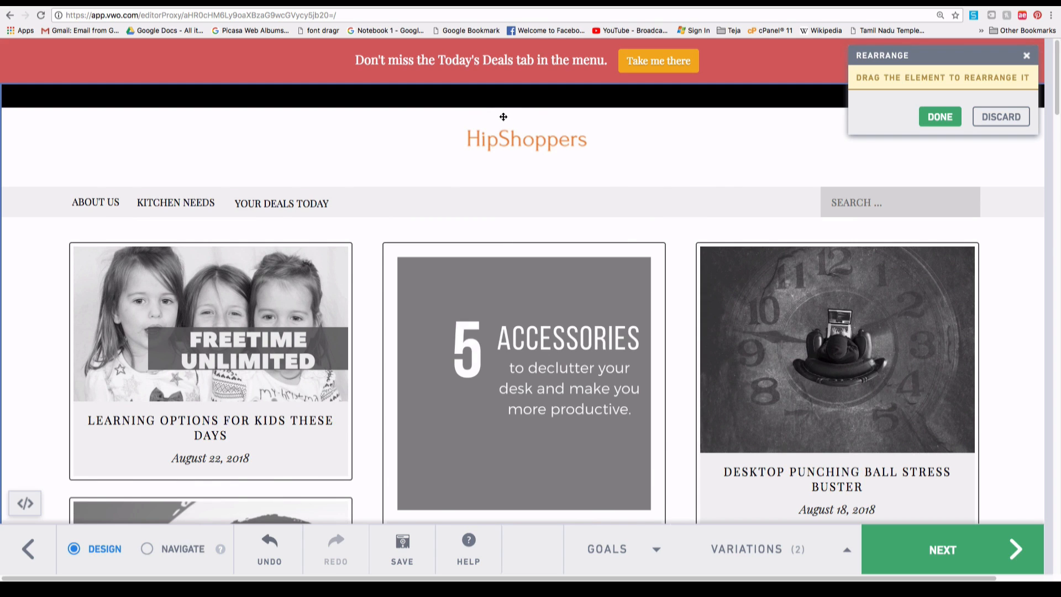
# Enlarge the deals banner's Take me there button to about 197×51 px, then open a new browser tab.
pyautogui.press('Escape')
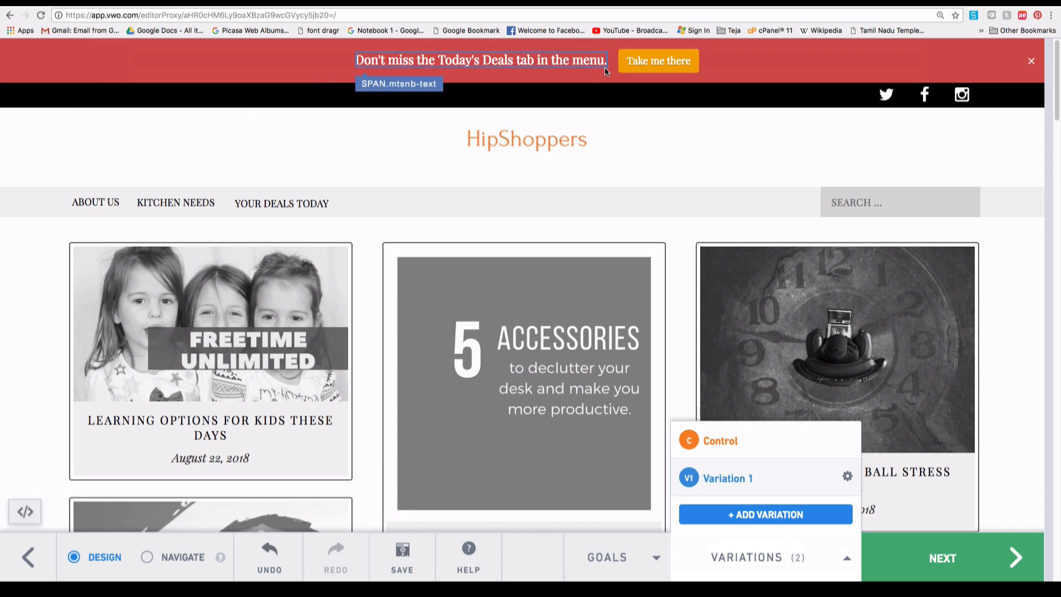
pyautogui.click(684, 69)
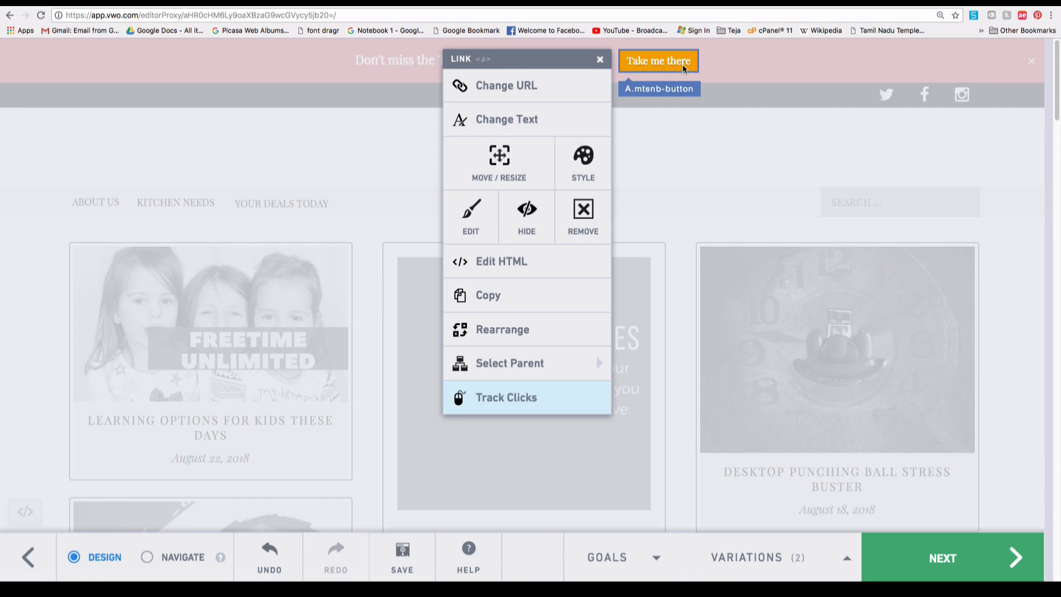
pyautogui.click(533, 155)
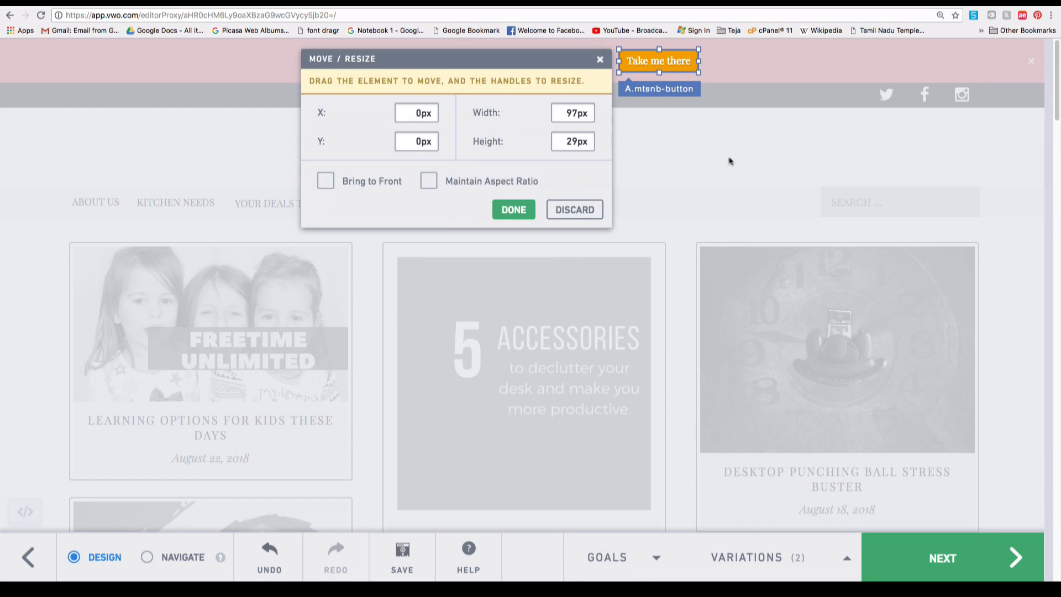
pyautogui.moveTo(701, 80); pyautogui.dragTo(783, 95)
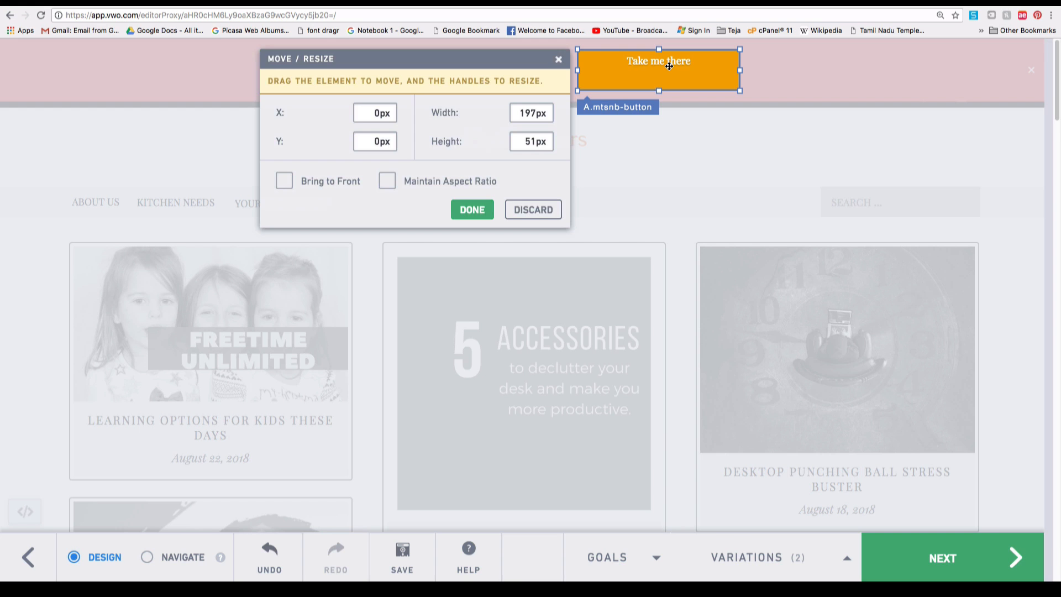
pyautogui.moveTo(668, 65); pyautogui.dragTo(676, 62)
pyautogui.click(731, 160)
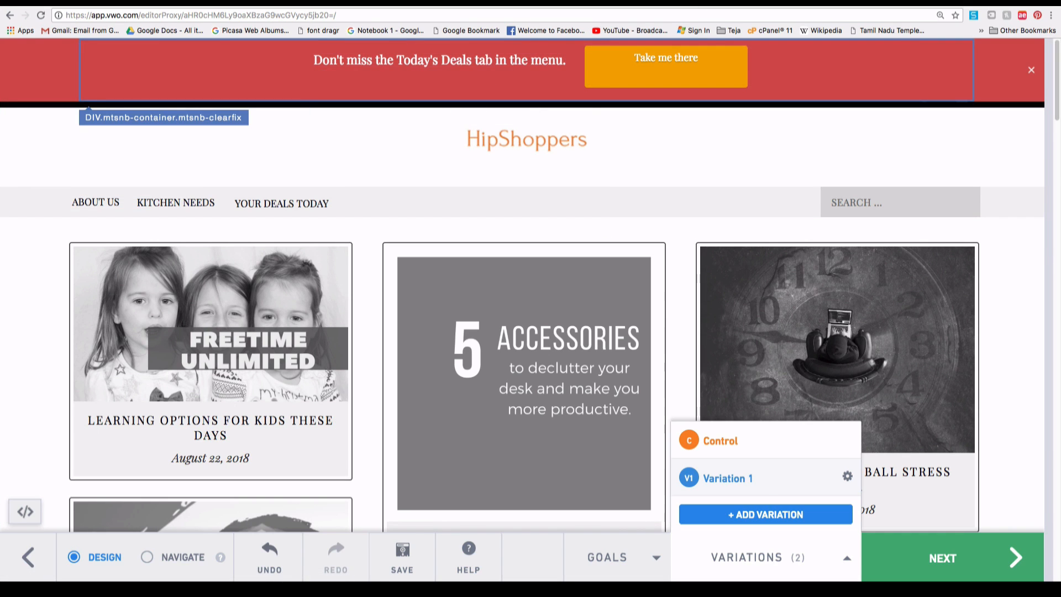
pyautogui.click(560, 4)
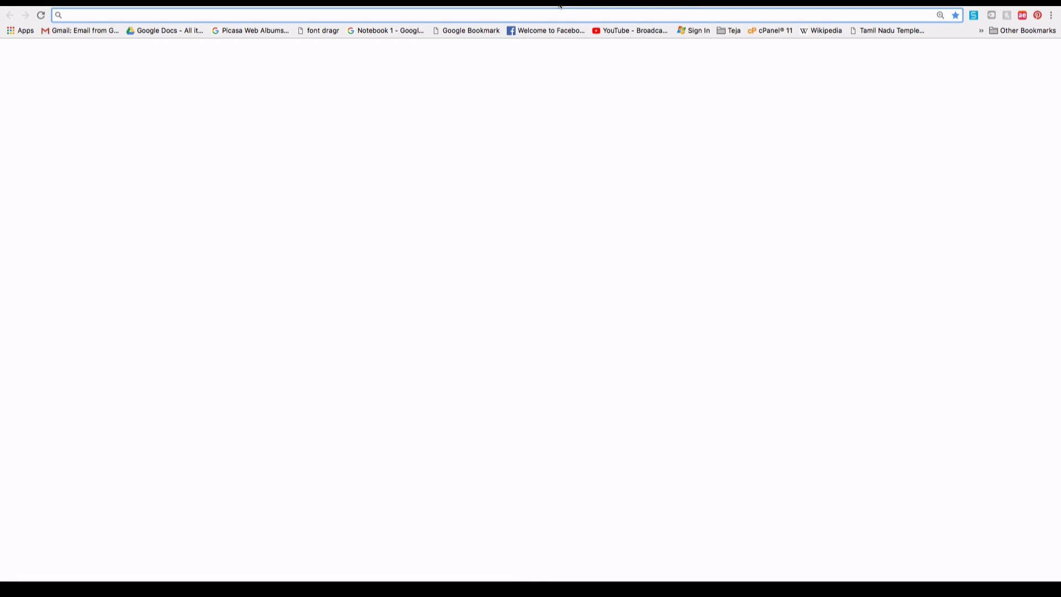
# Load hipshoppers.com in the new tab.
pyautogui.write('hipshopper')
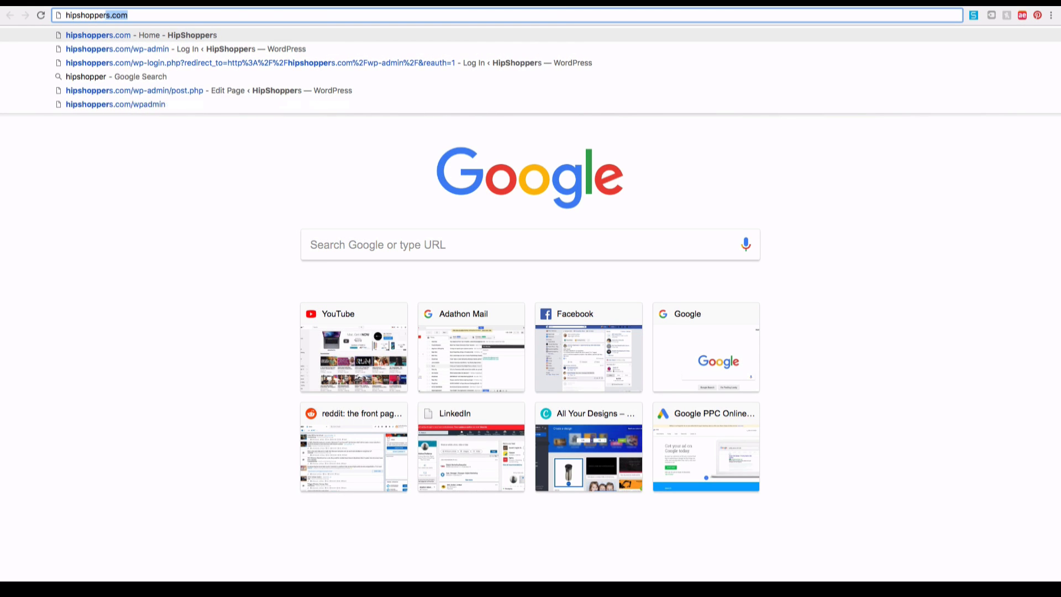
pyautogui.write('s.com')
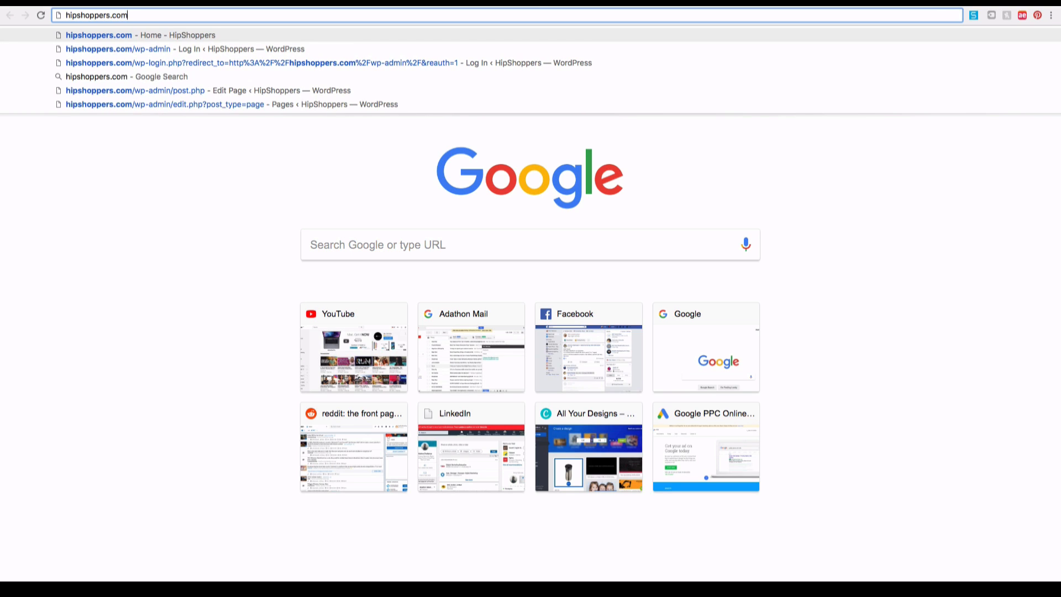
pyautogui.press('Return')
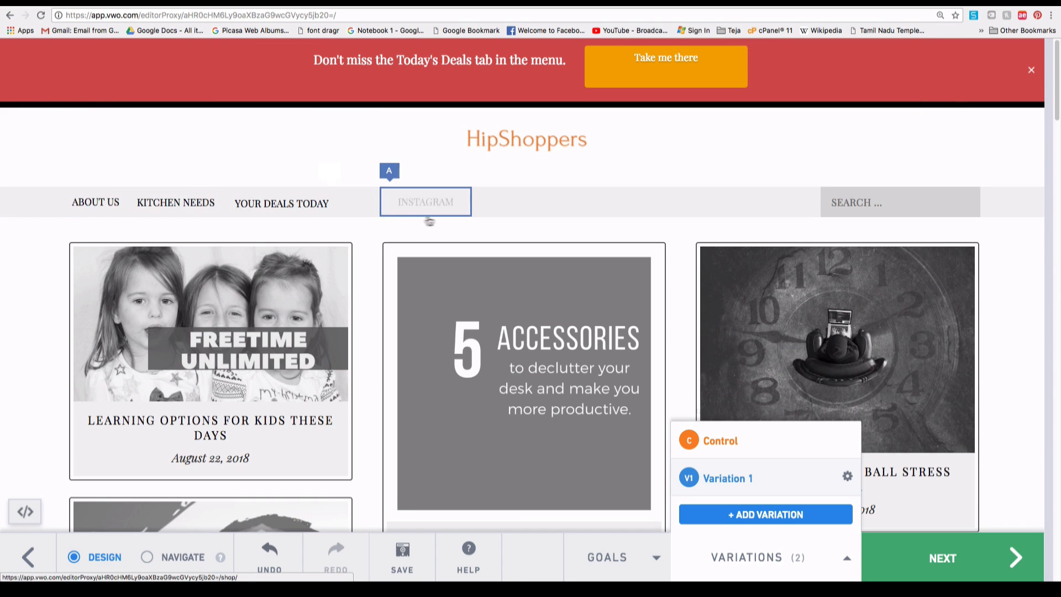
# Move the variation's search box up into the header beside the HipShoppers logo.
pyautogui.scroll(-3, 432, 217)
pyautogui.scroll(1, 432, 216)
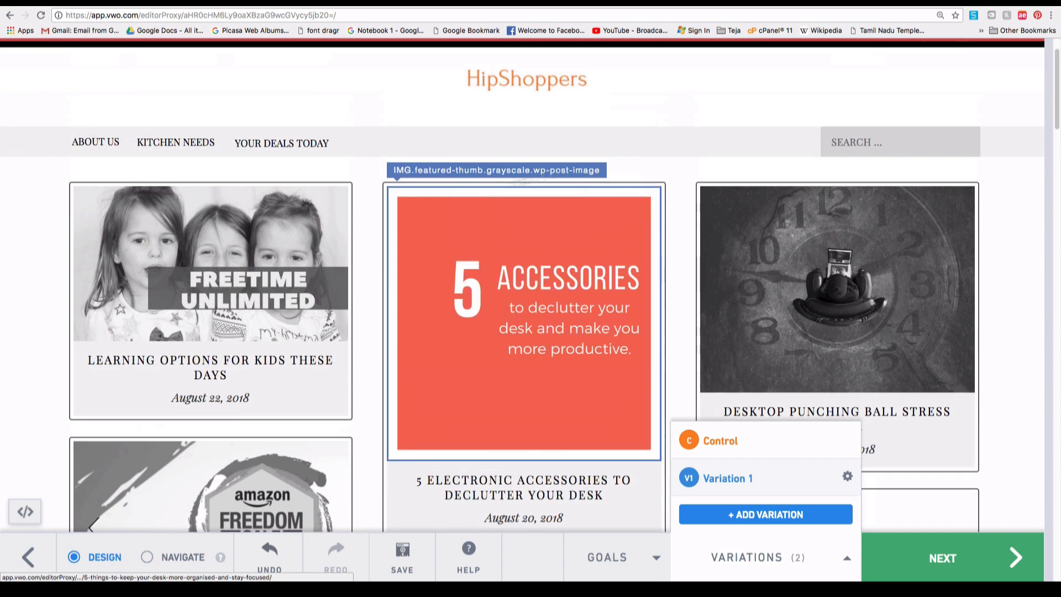
pyautogui.click(900, 142)
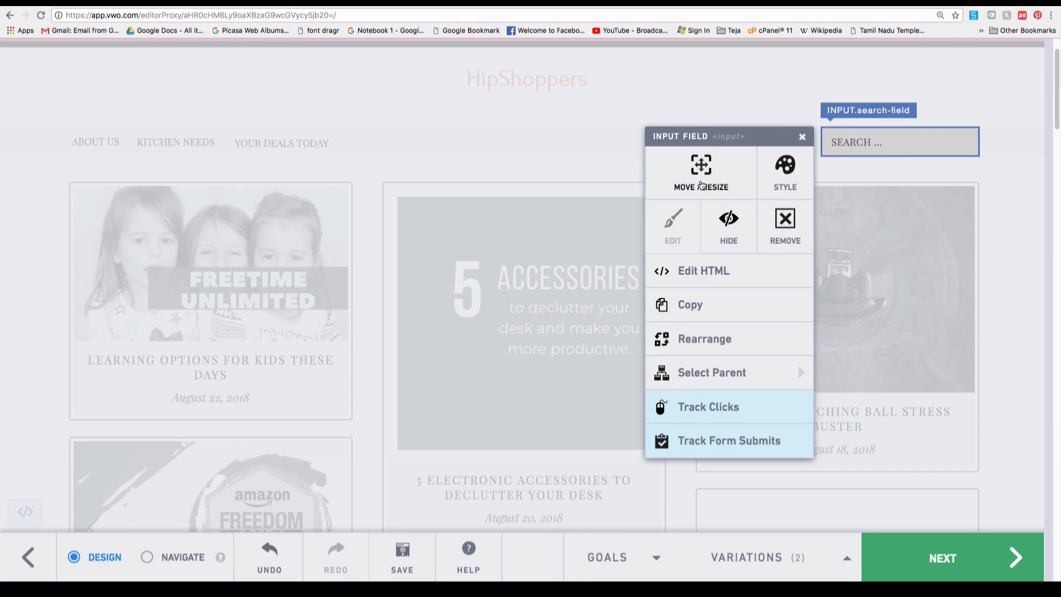
pyautogui.click(700, 182)
pyautogui.moveTo(891, 148); pyautogui.dragTo(953, 75)
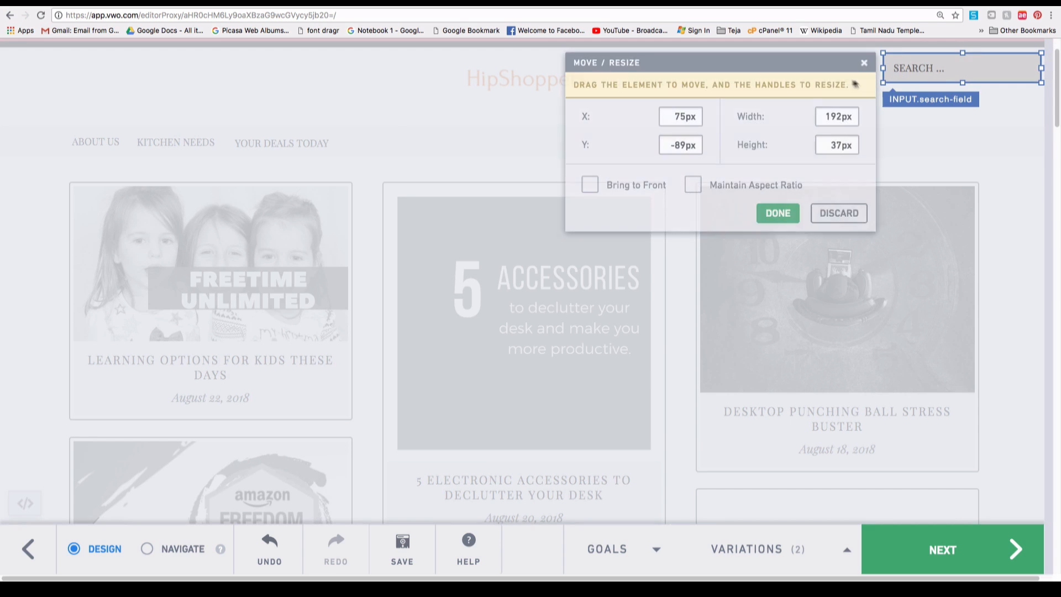
pyautogui.click(778, 213)
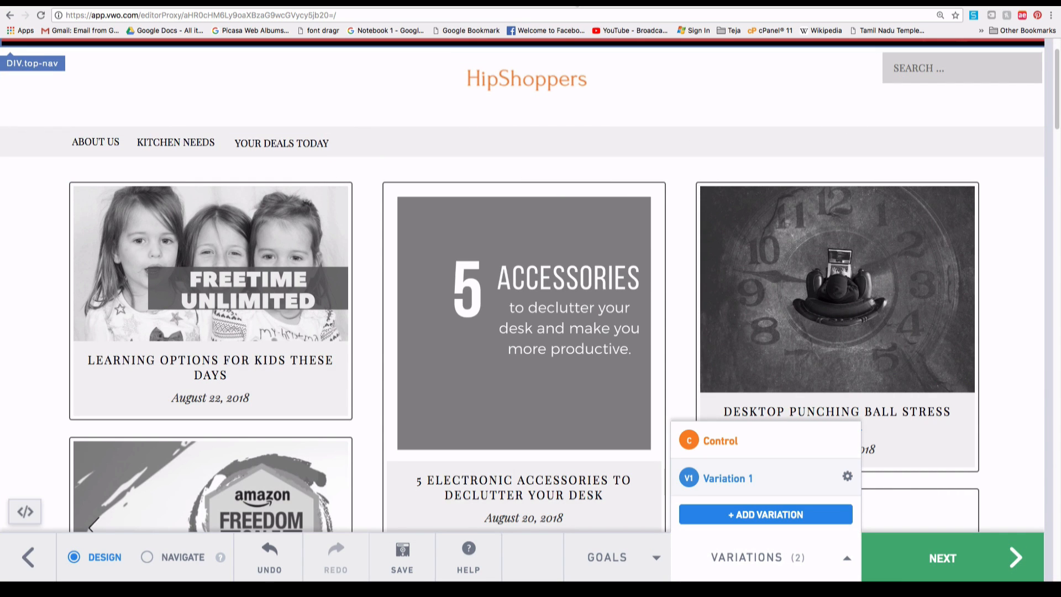
# Compare the variation against the live site, then advance the campaign to the goals step.
pyautogui.click(583, 7)
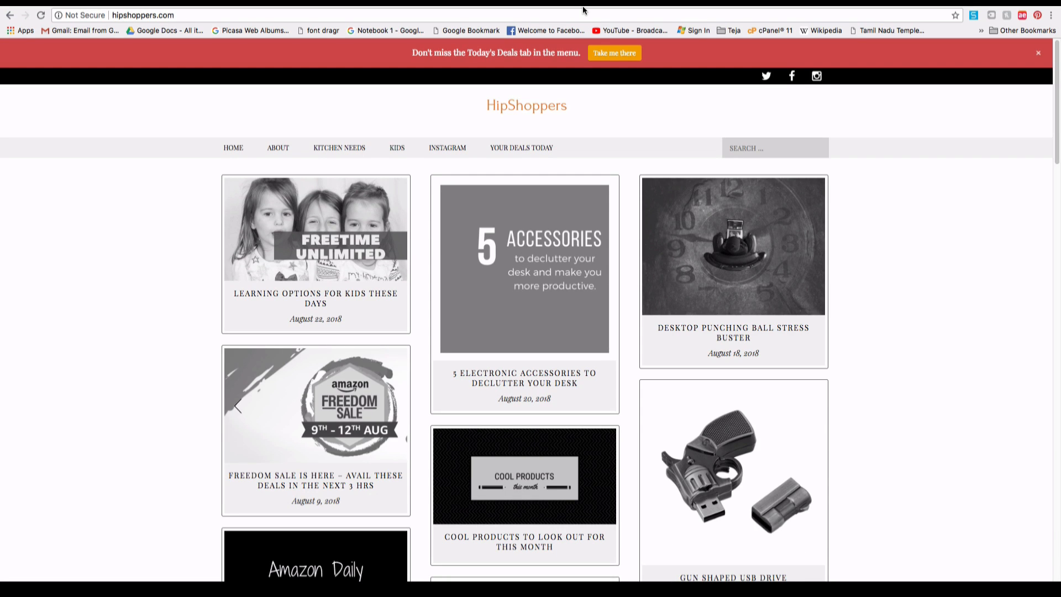
pyautogui.click(457, 5)
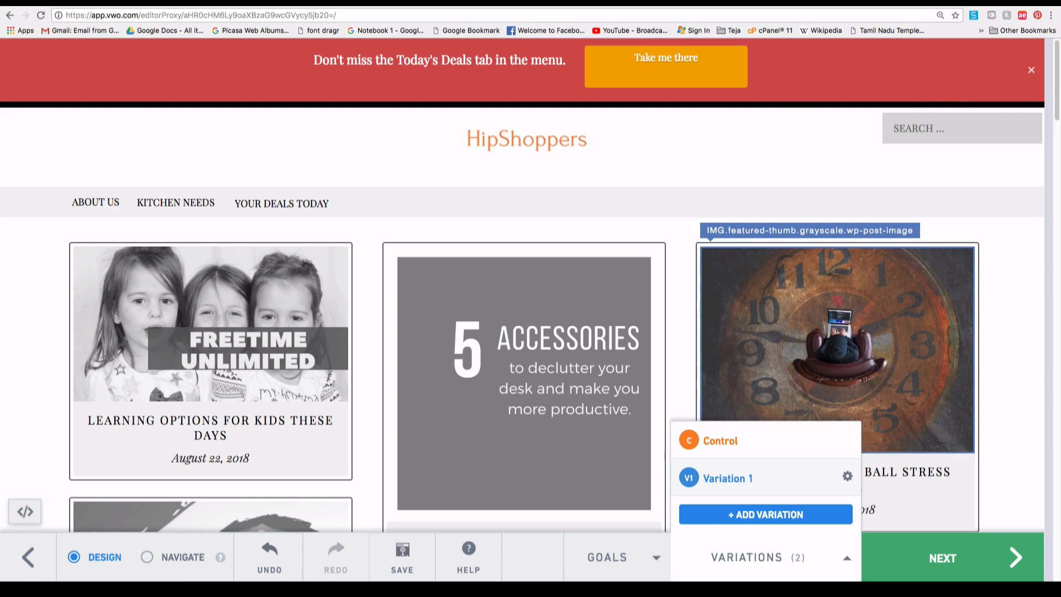
pyautogui.click(931, 553)
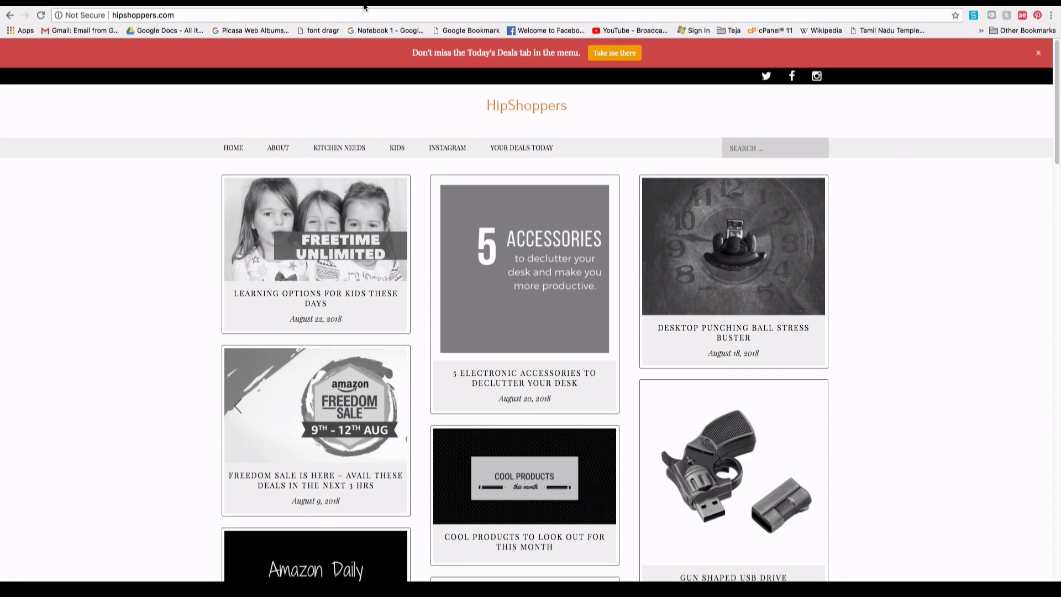
pyautogui.click(364, 6)
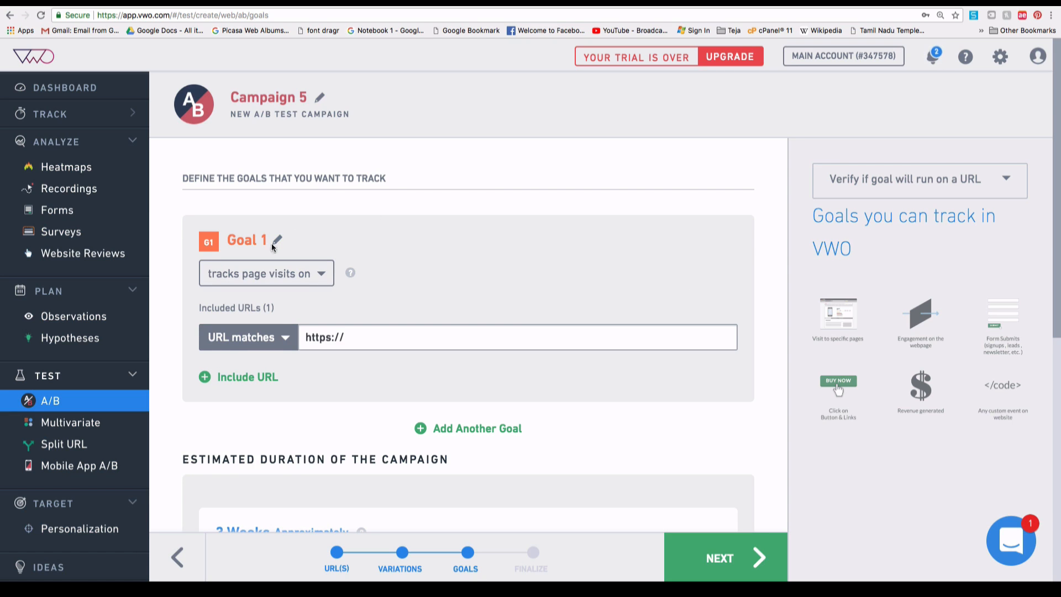
pyautogui.click(286, 276)
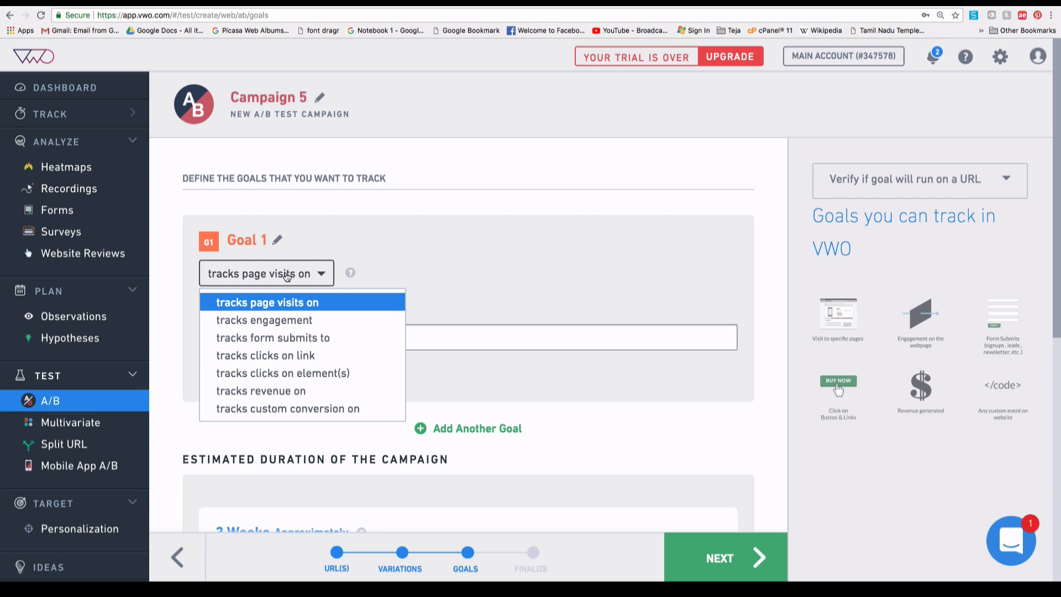
pyautogui.click(260, 300)
pyautogui.click(385, 340)
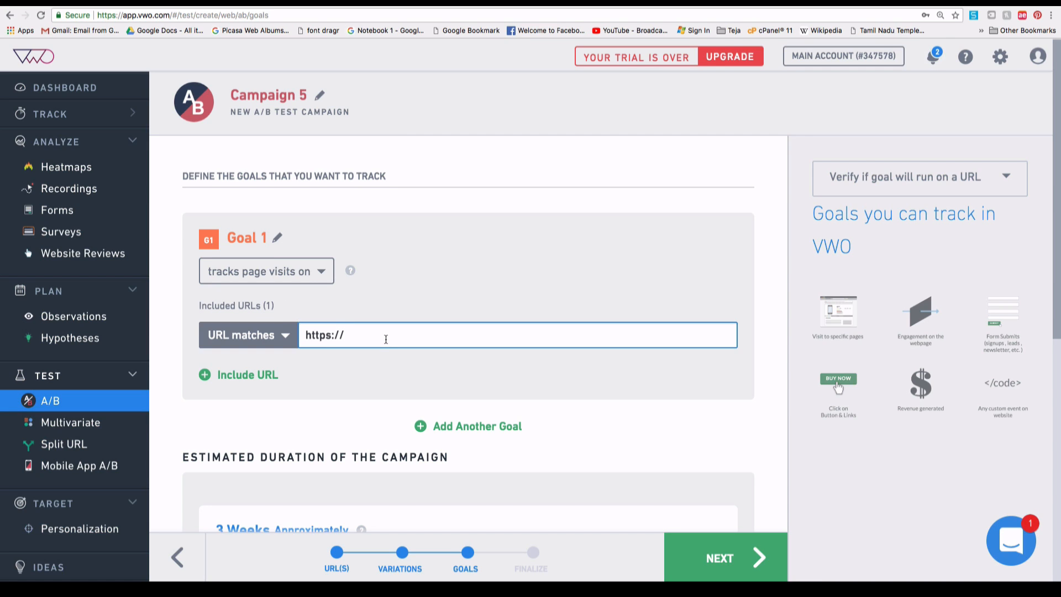
pyautogui.write('hoppers.com')
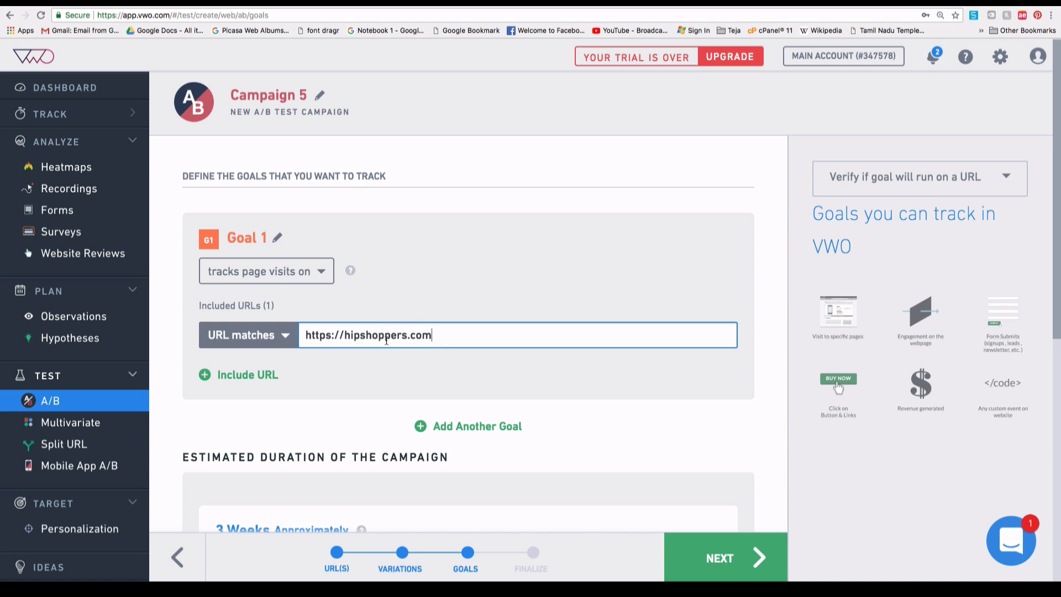
pyautogui.click(384, 374)
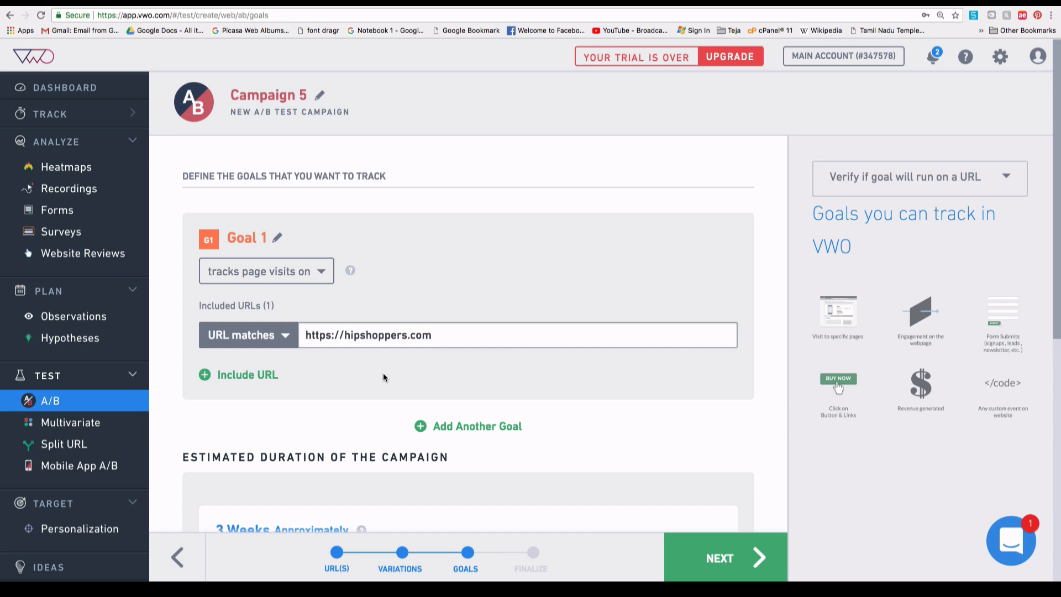
pyautogui.scroll(-1, 386, 411)
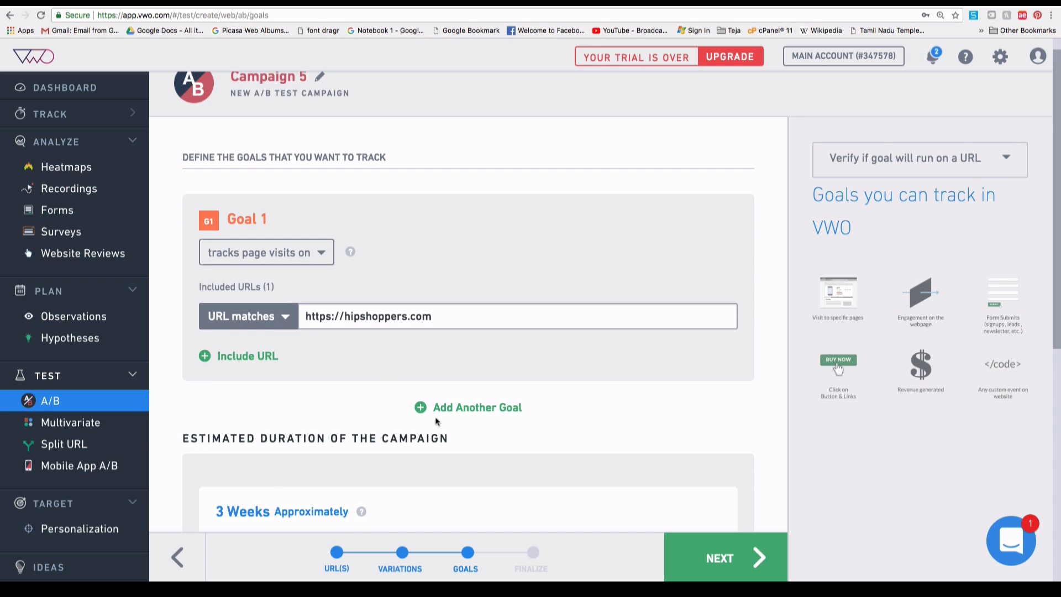
# Add Goal 2 and set its goal type to tracks engagement.
pyautogui.click(450, 408)
pyautogui.click(248, 456)
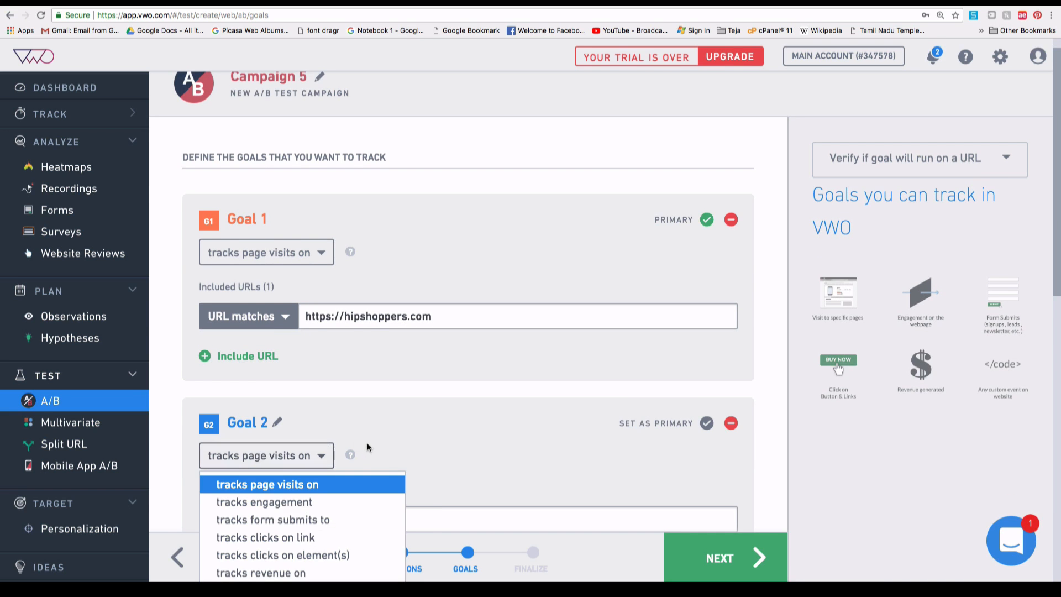
pyautogui.scroll(-1, 299, 467)
pyautogui.click(308, 486)
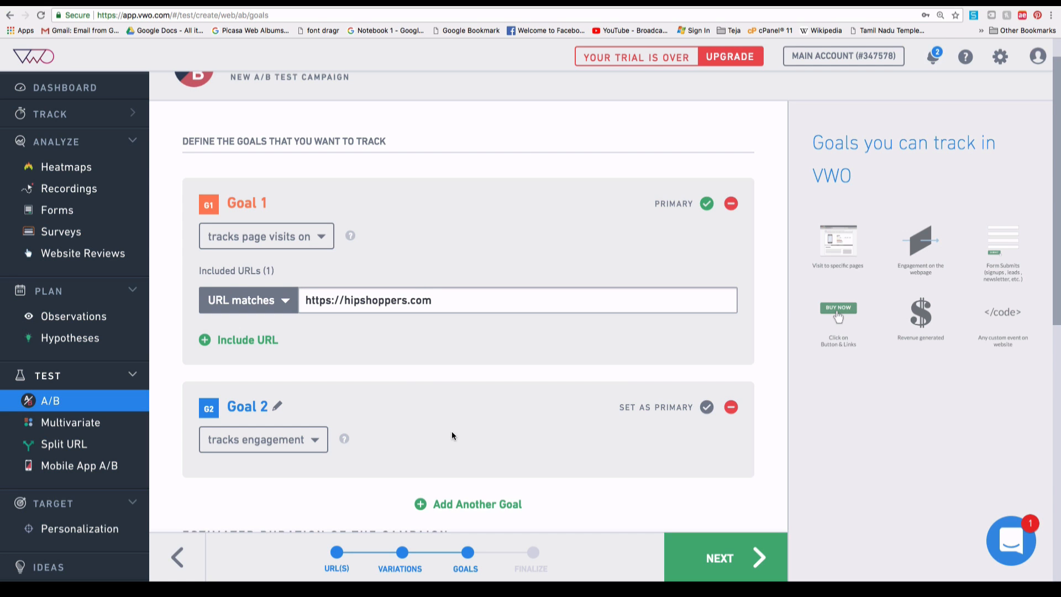
pyautogui.scroll(-6, 452, 431)
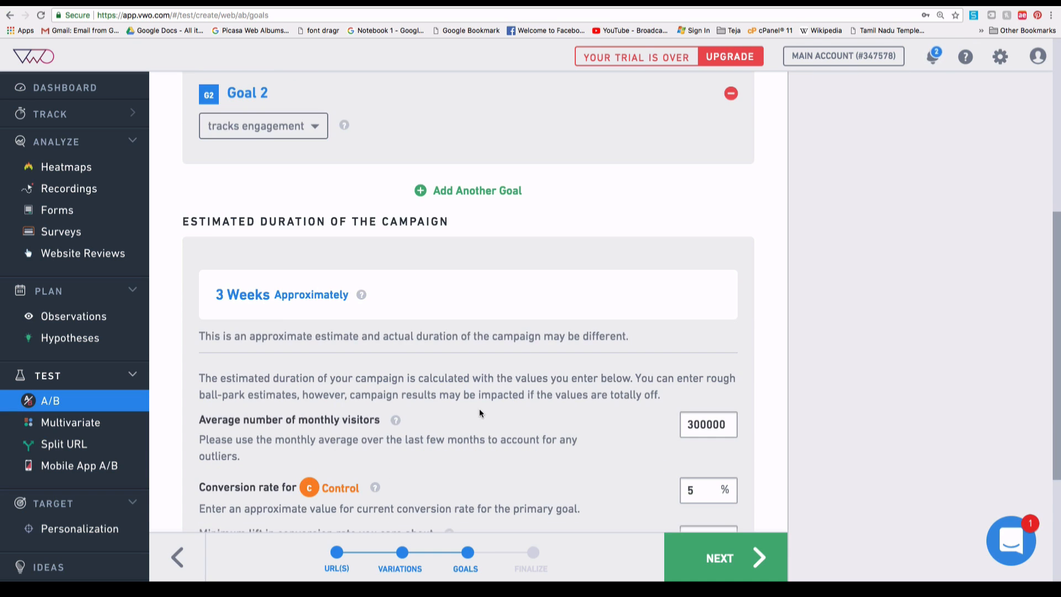
# Enter 1 as the Control conversion rate and choose Continue Anyway at the parameters warning.
pyautogui.scroll(-1, 270, 298)
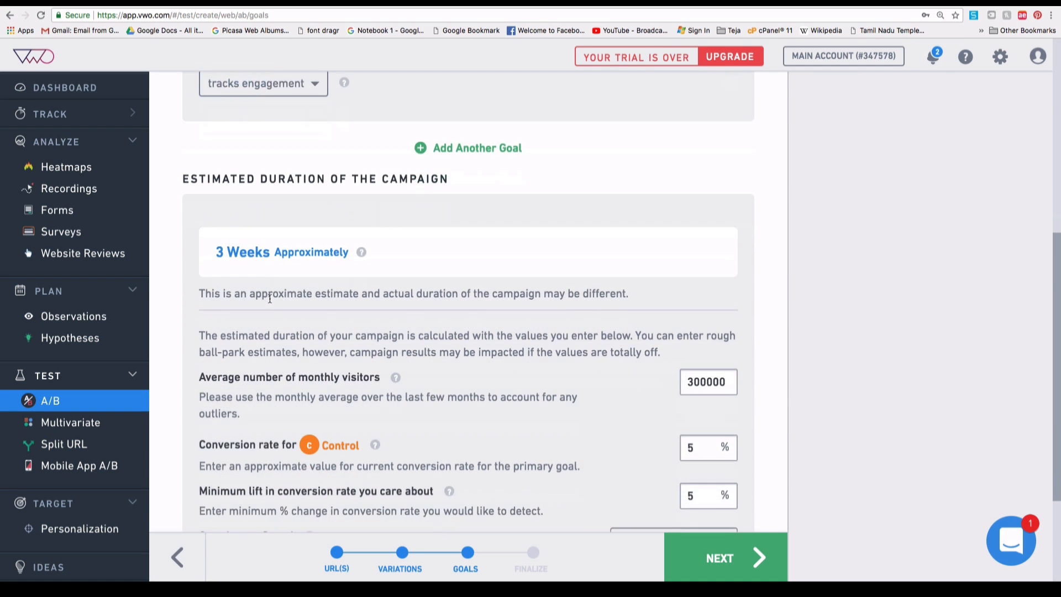
pyautogui.scroll(-2, 270, 299)
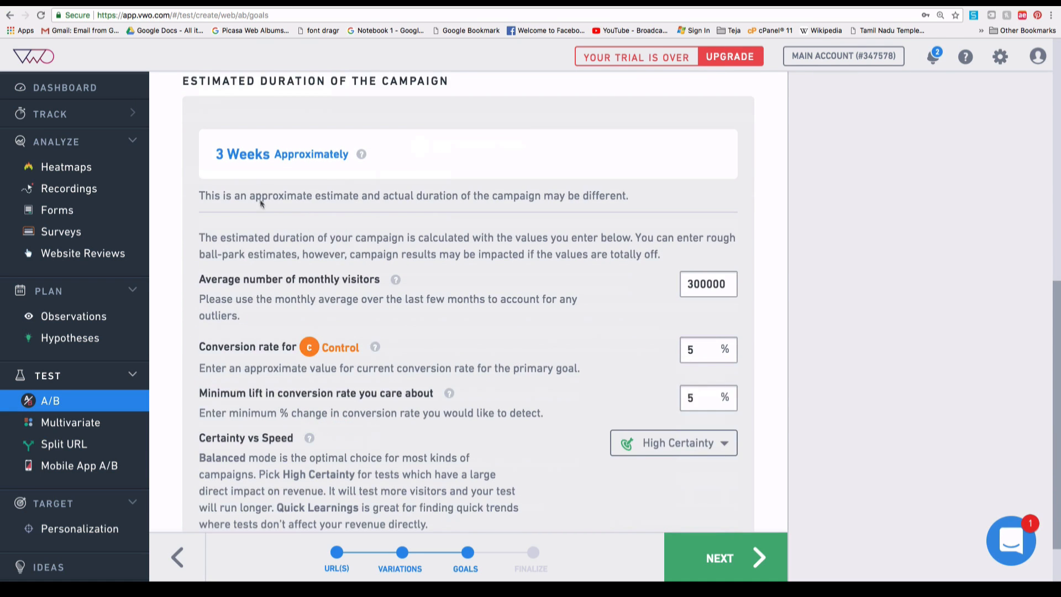
pyautogui.doubleClick(697, 360)
pyautogui.write('1')
pyautogui.click(786, 546)
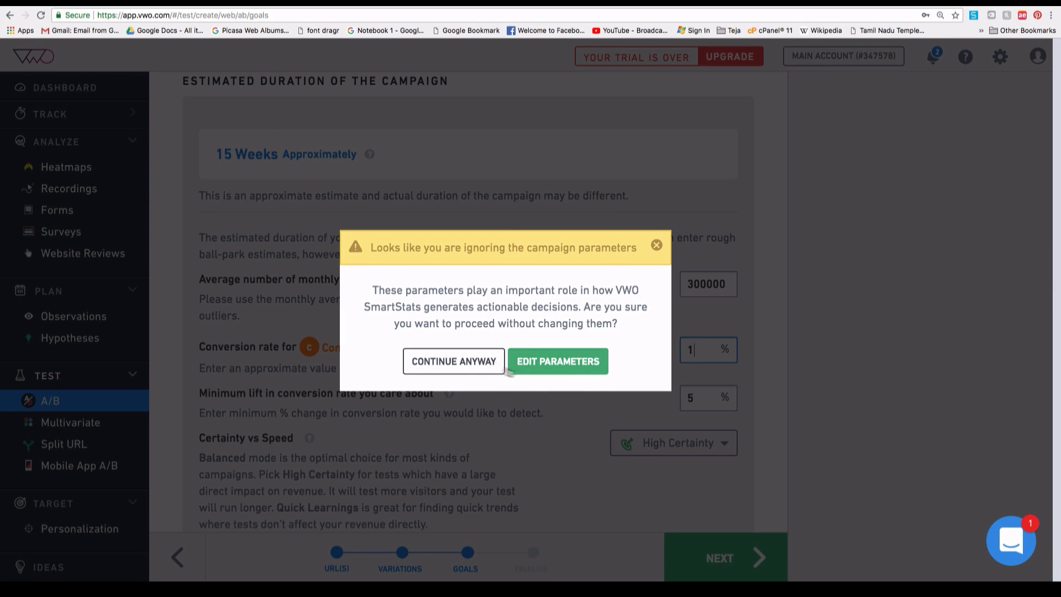
pyautogui.click(531, 367)
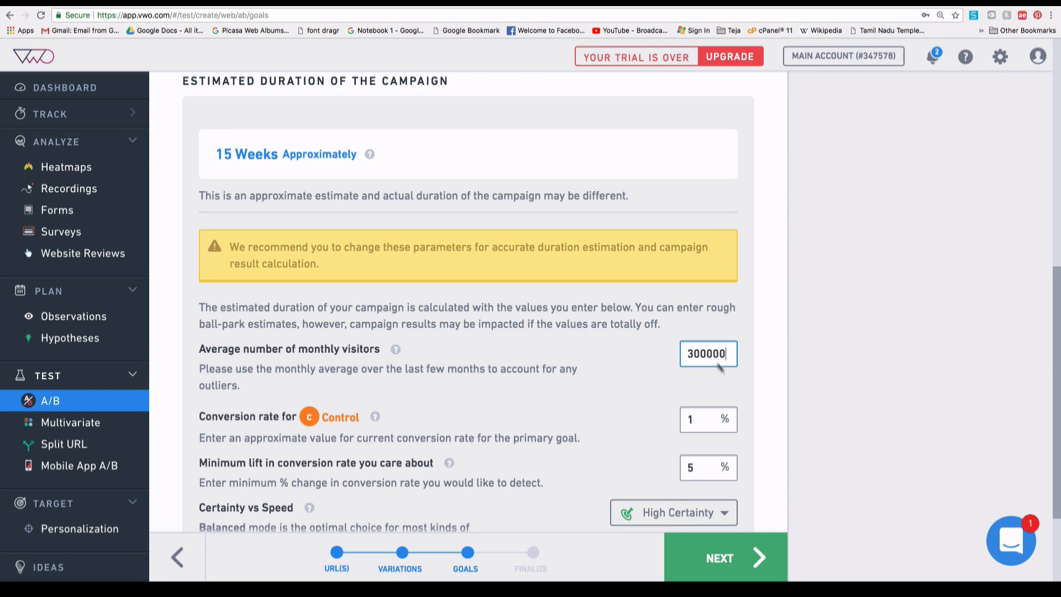
pyautogui.moveTo(215, 157)
pyautogui.mouseDown()
pyautogui.moveTo(293, 164)
pyautogui.moveTo(213, 150)
pyautogui.mouseUp()
pyautogui.scroll(-3, 598, 389)
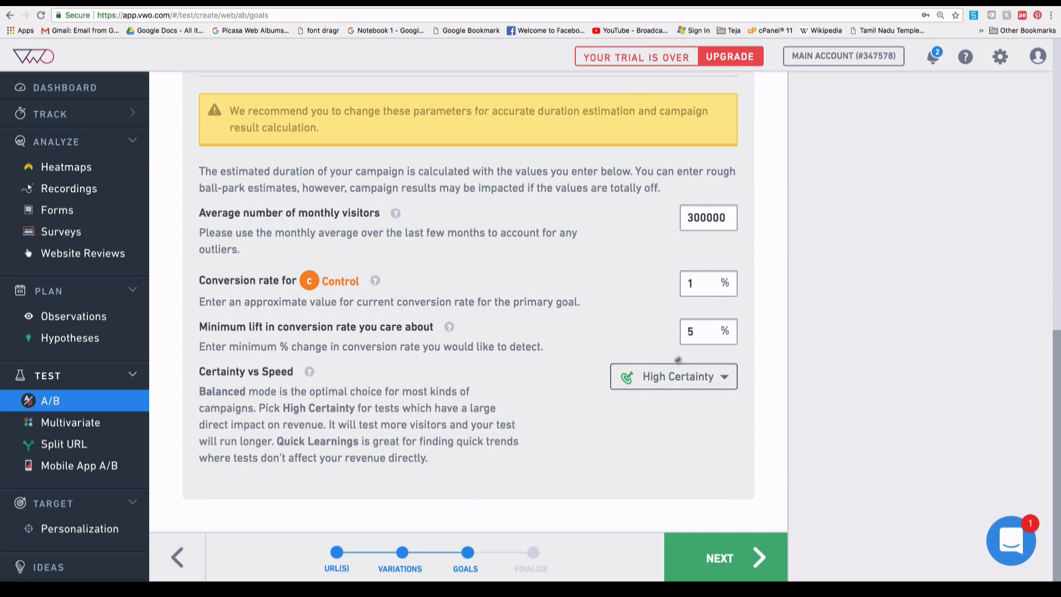
pyautogui.scroll(6, 452, 276)
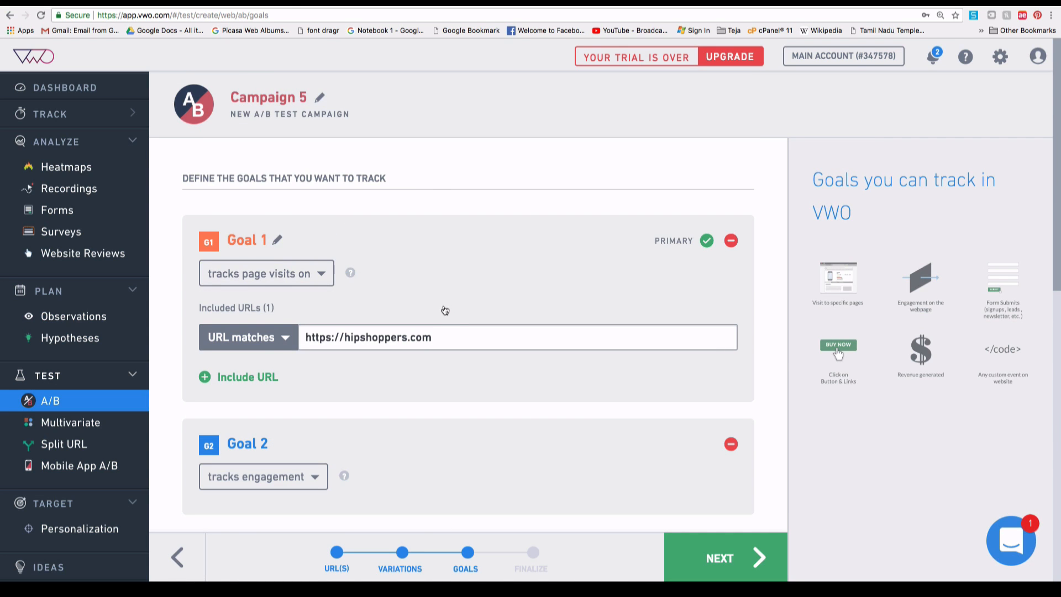
pyautogui.scroll(-10, 444, 312)
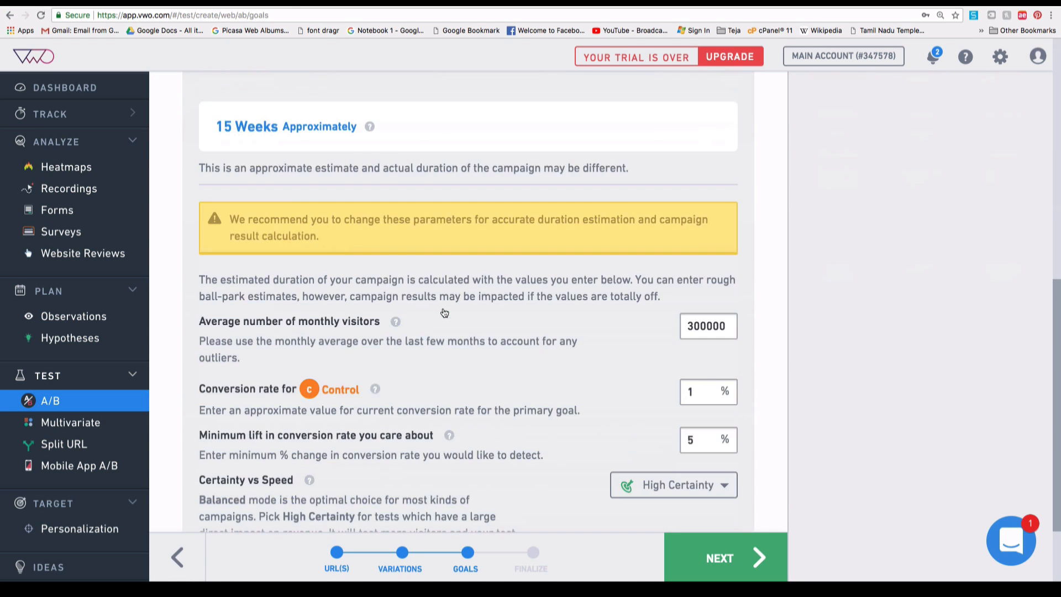
pyautogui.scroll(-3, 445, 313)
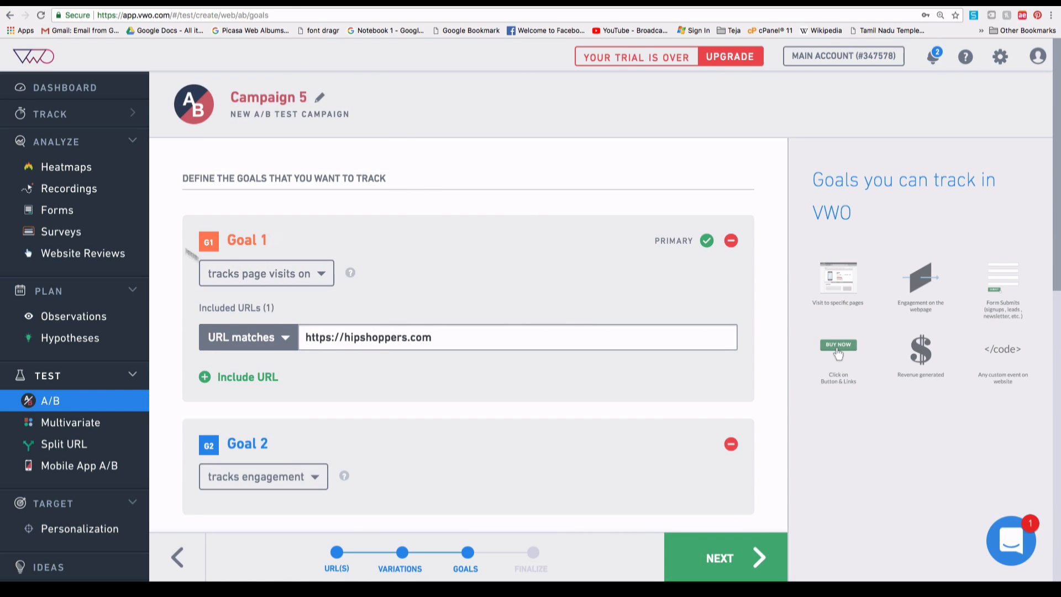
pyautogui.scroll(-1, 370, 420)
pyautogui.scroll(-5, 369, 420)
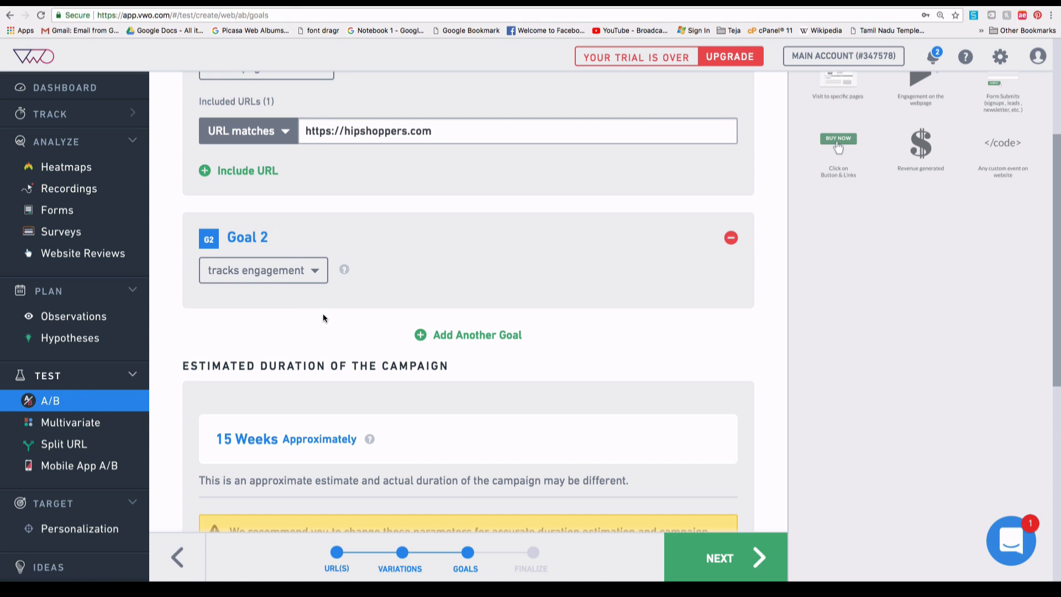
pyautogui.scroll(-10, 323, 315)
# On the settings step, rename the campaign to 'hipshoppers A/B Testing'.
pyautogui.click(740, 561)
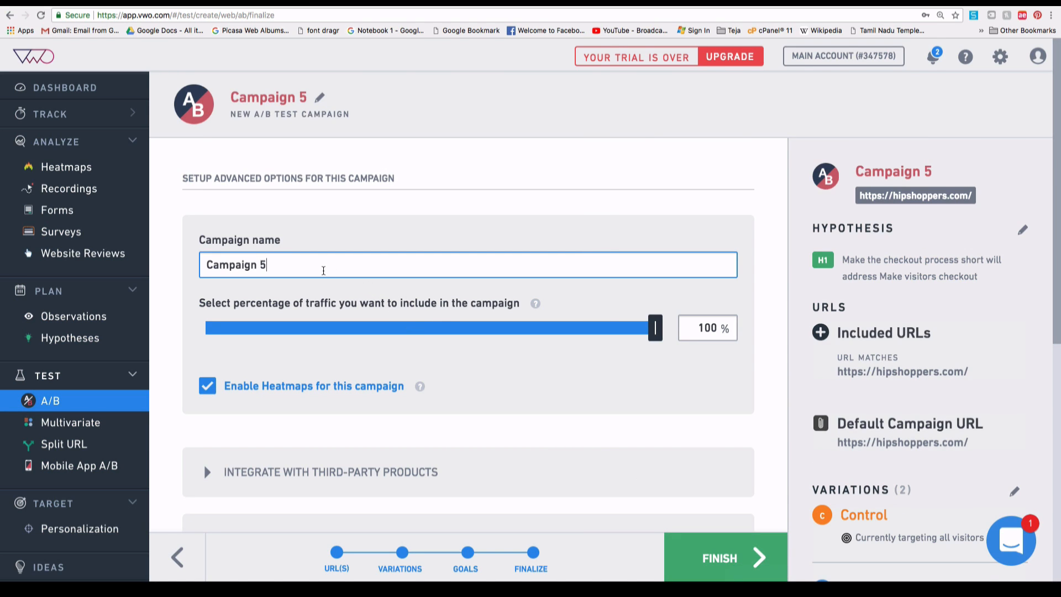
pyautogui.tripleClick(321, 268)
pyautogui.write('ho')
pyautogui.press('BackSpace')
pyautogui.write('ipshoppers')
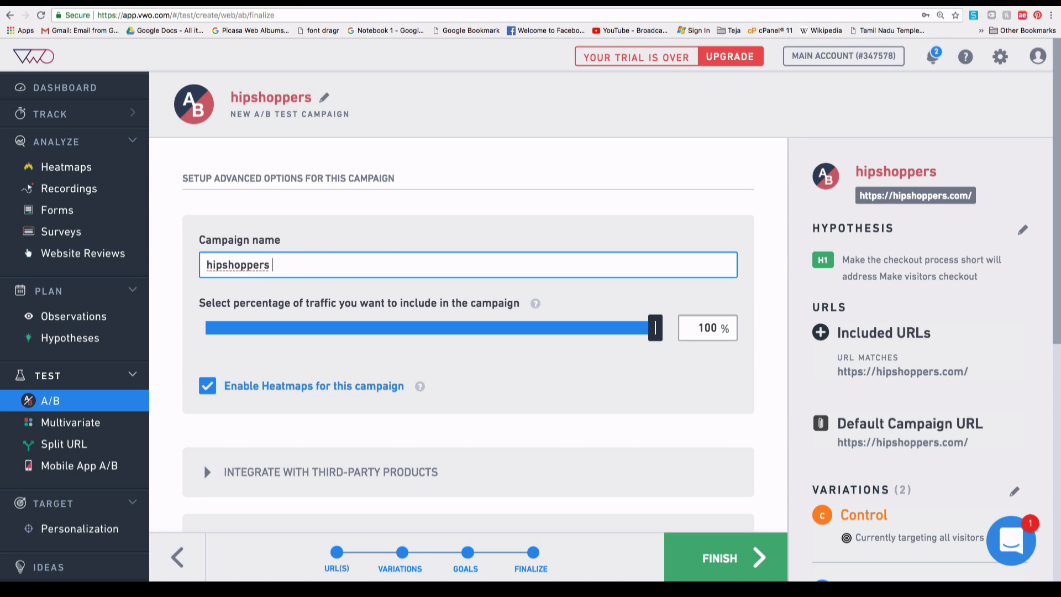
pyautogui.write(' A/B Testing')
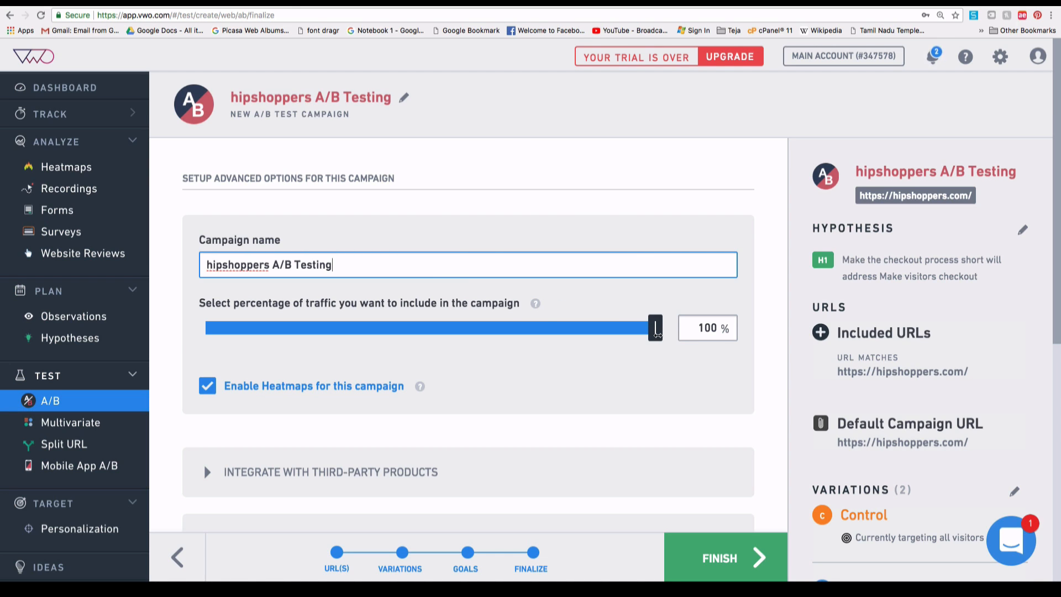
# Expand the third-party integration options and finish the campaign setup.
pyautogui.scroll(-2, 332, 381)
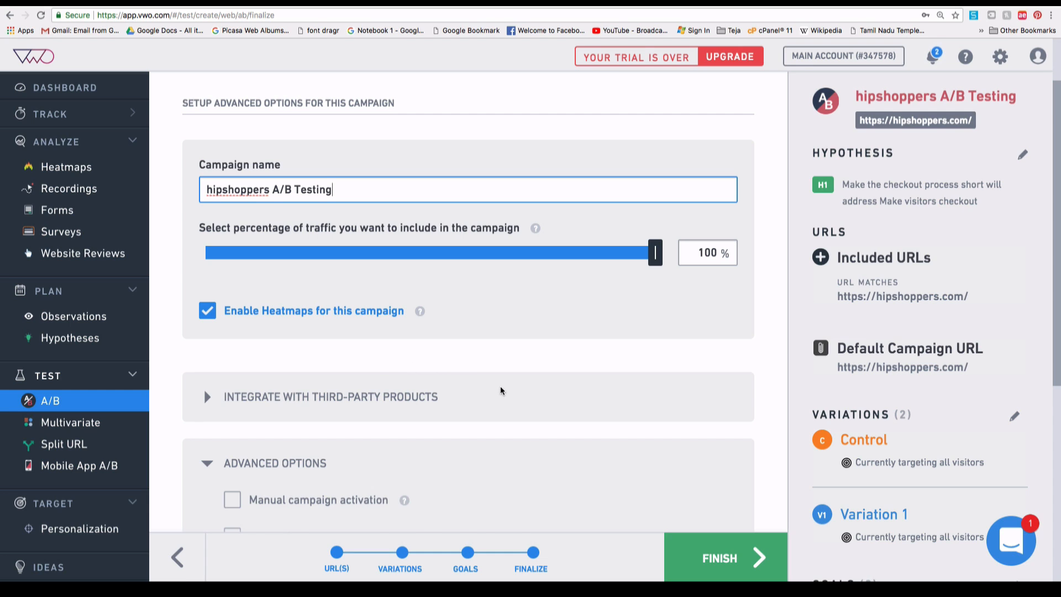
pyautogui.scroll(-2, 500, 389)
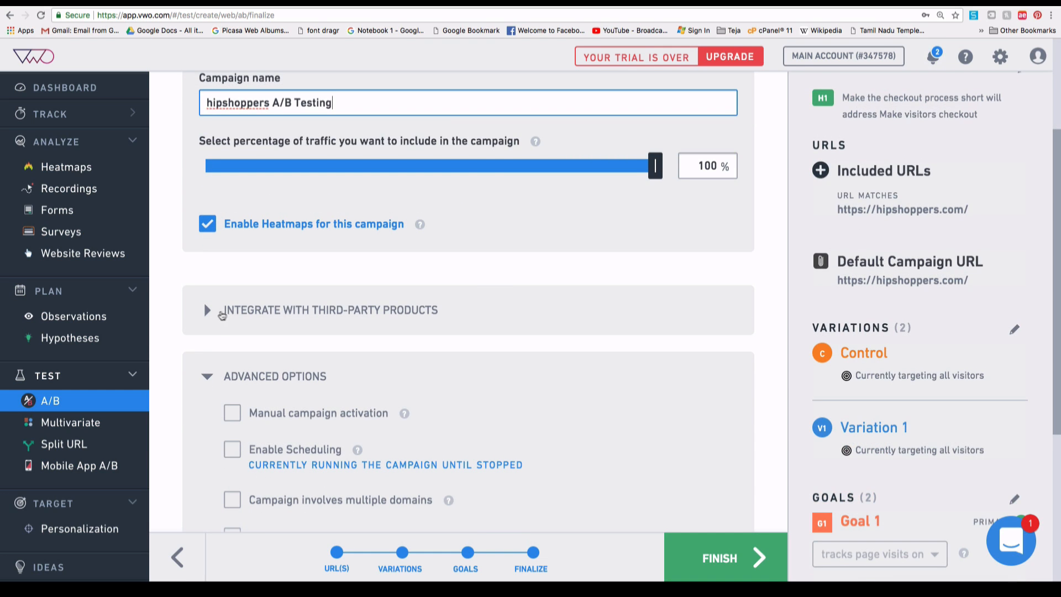
pyautogui.click(237, 314)
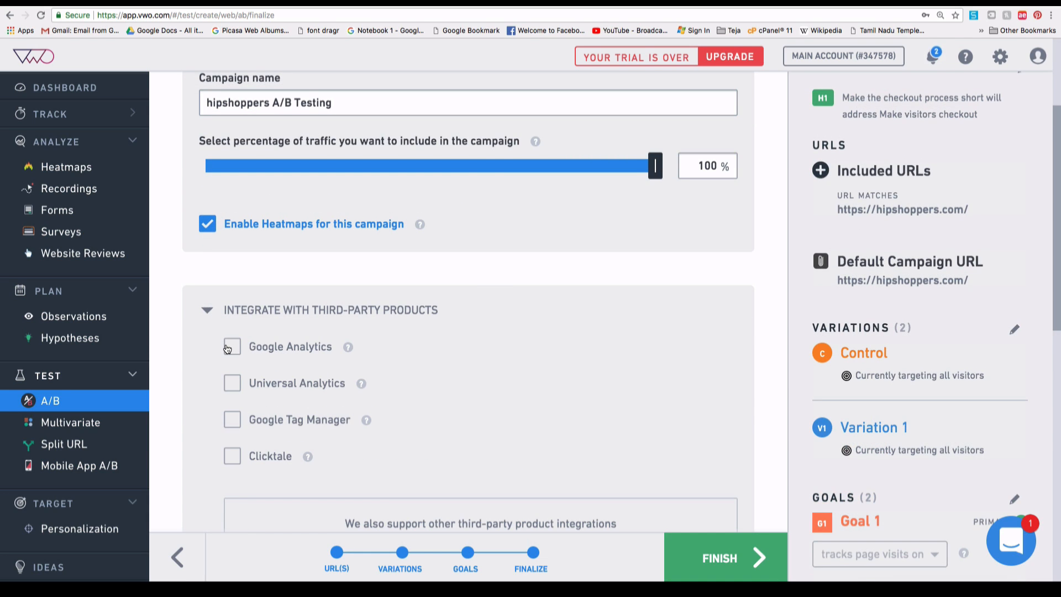
pyautogui.scroll(-10, 226, 348)
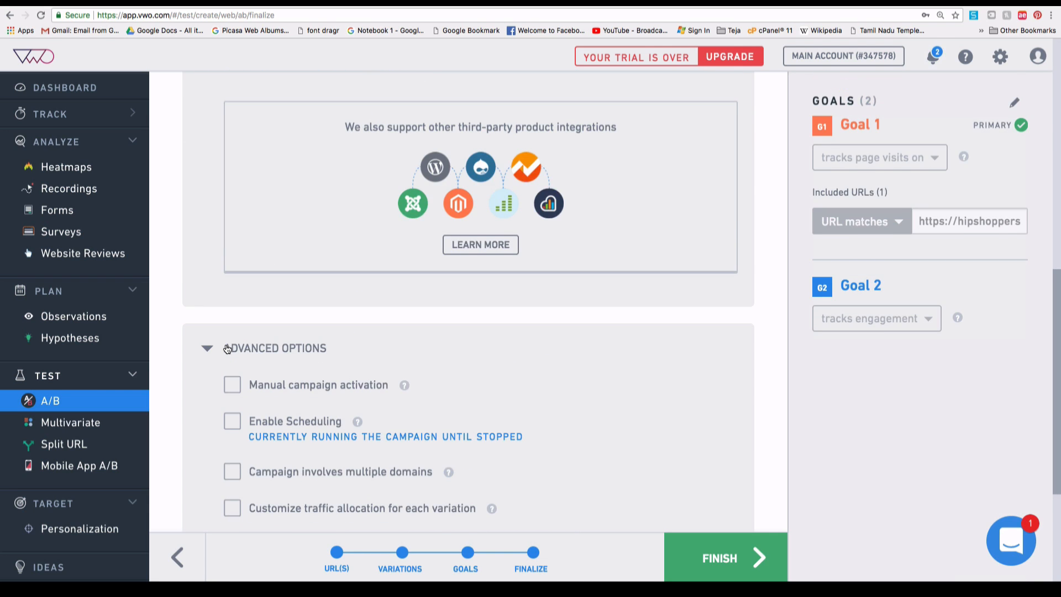
pyautogui.scroll(7, 227, 348)
pyautogui.scroll(-9, 226, 348)
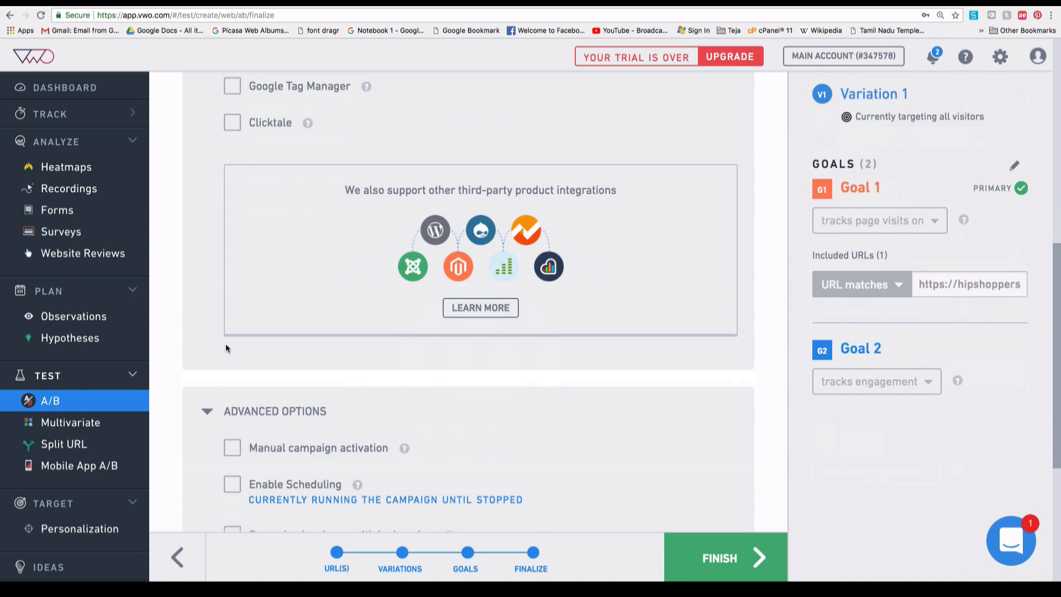
pyautogui.scroll(-1, 227, 348)
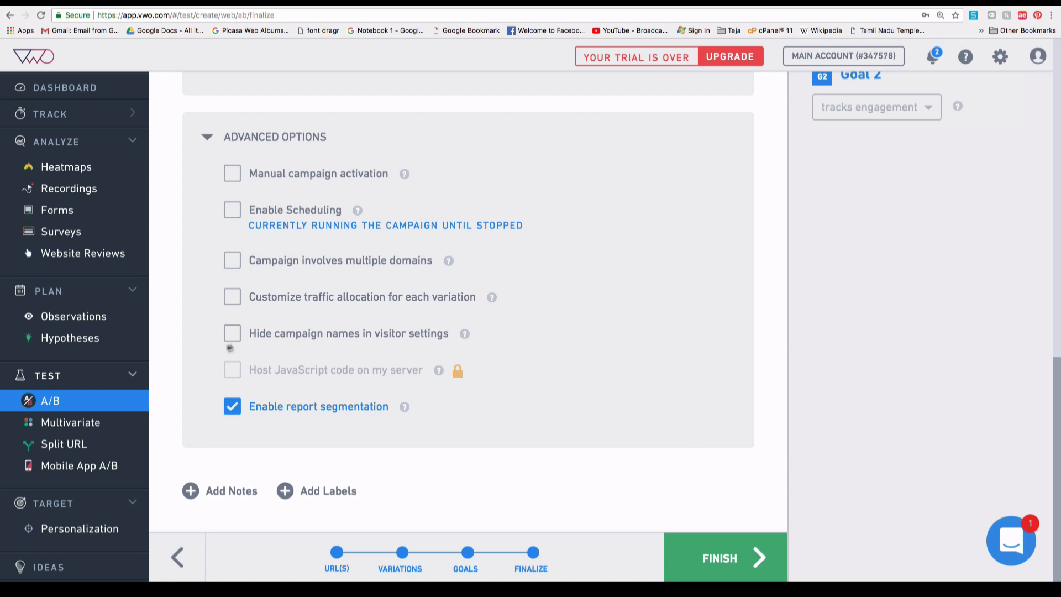
pyautogui.click(718, 560)
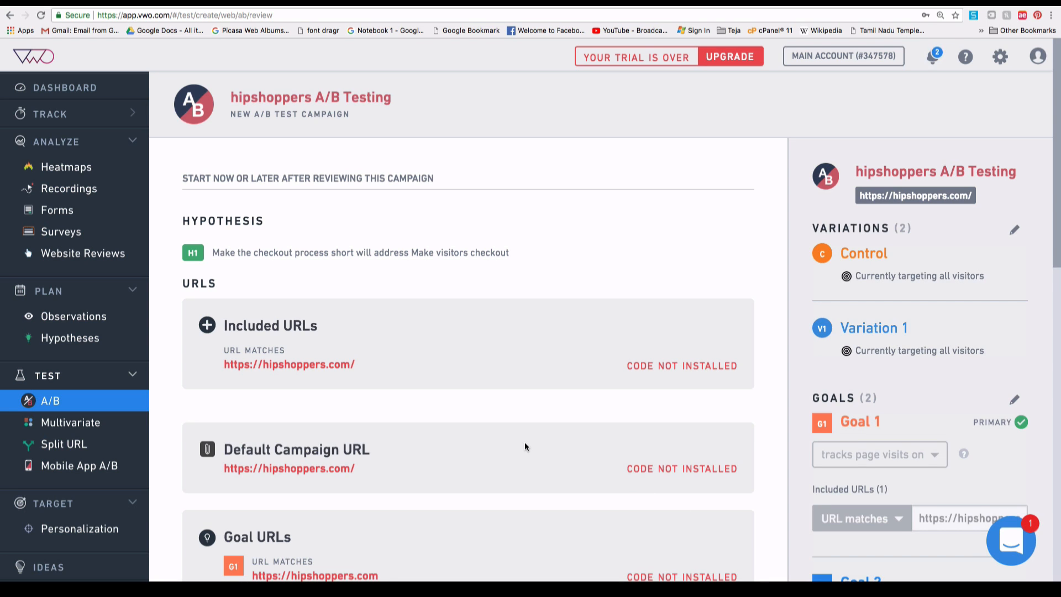
# Select the smart code and check whether it is installed on the campaign URLs.
pyautogui.scroll(-6, 525, 446)
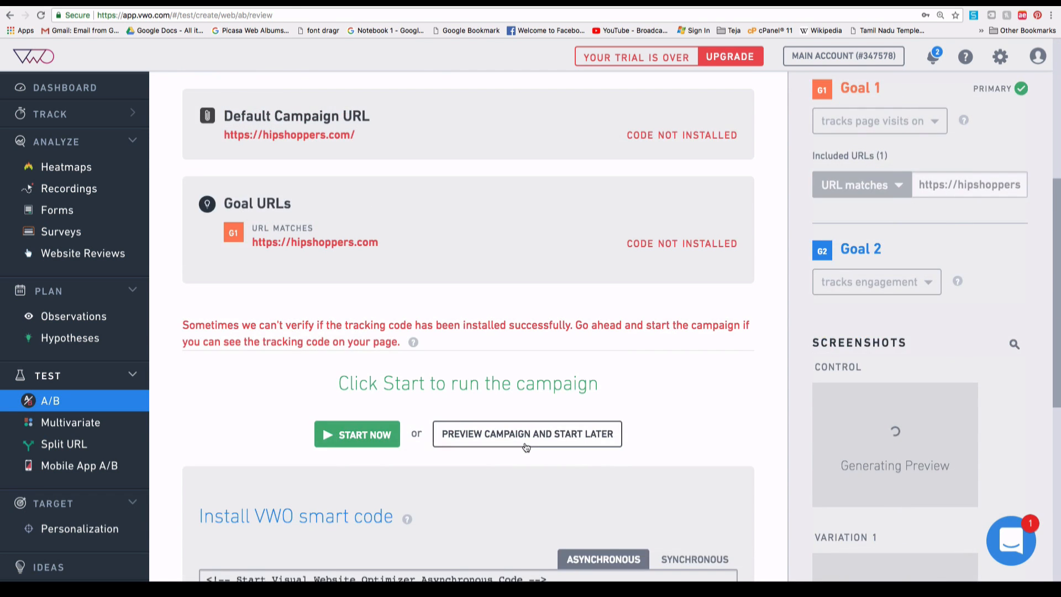
pyautogui.scroll(-6, 525, 447)
pyautogui.click(342, 346)
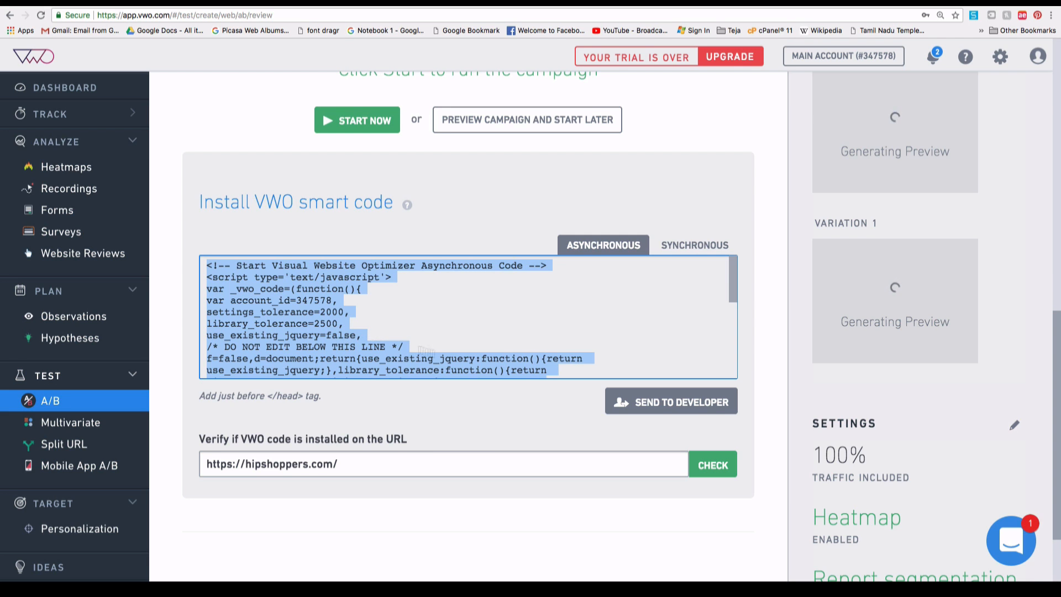
pyautogui.click(700, 476)
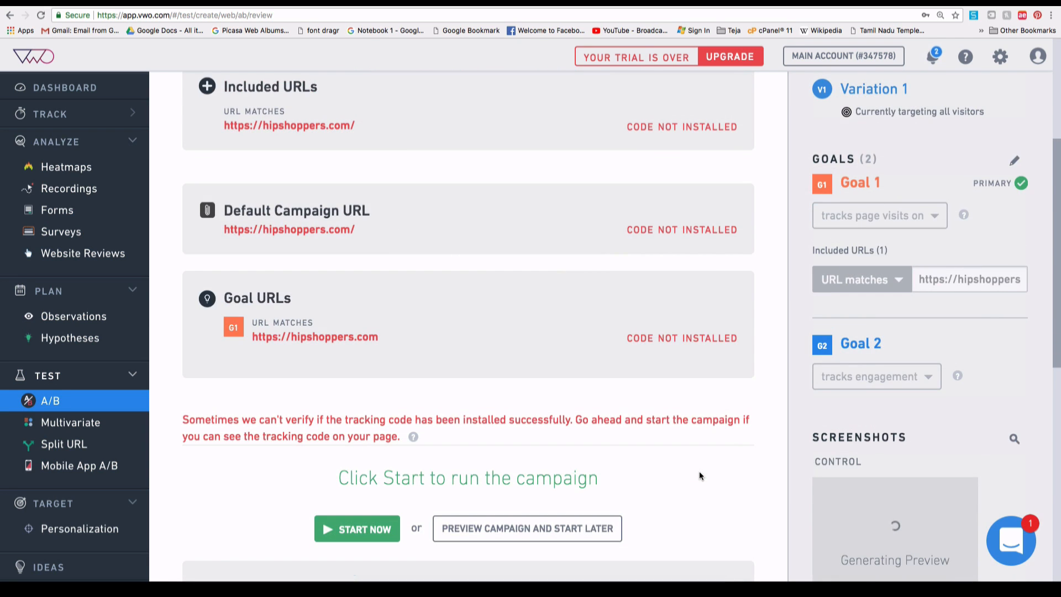
pyautogui.scroll(5, 698, 470)
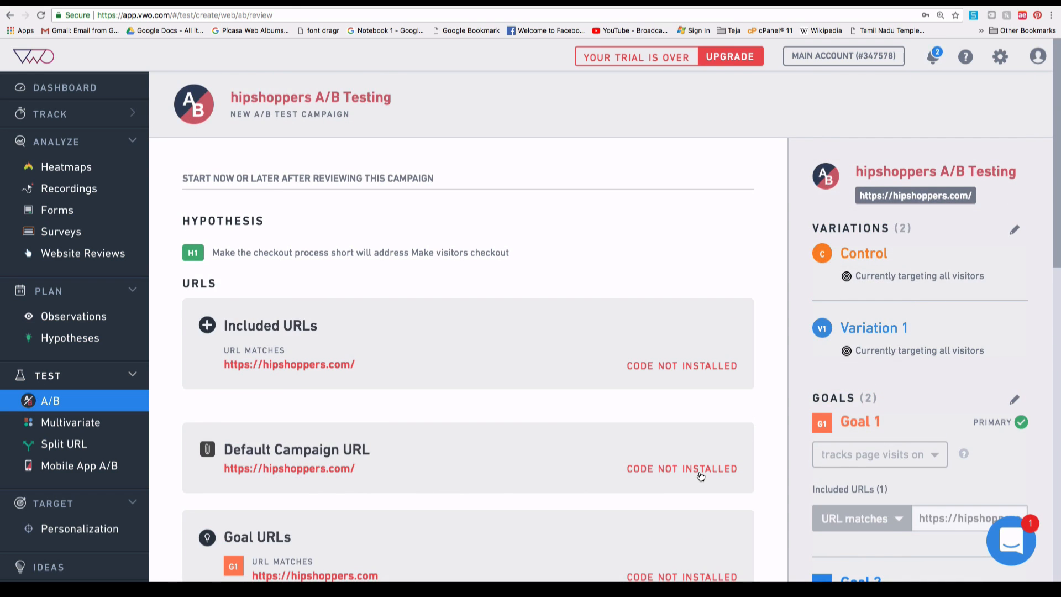